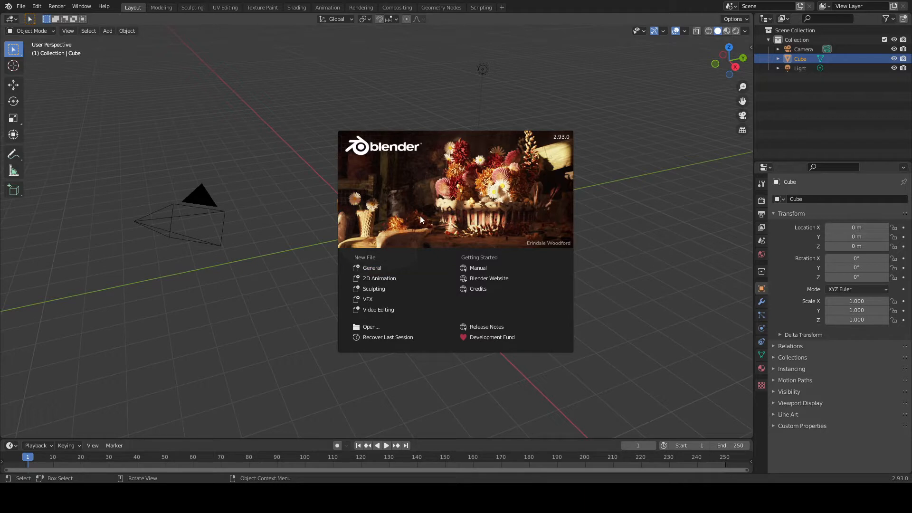
# Start a new General file and select the light, cube and camera in turn, ending on the cube
pyautogui.click(368, 269)
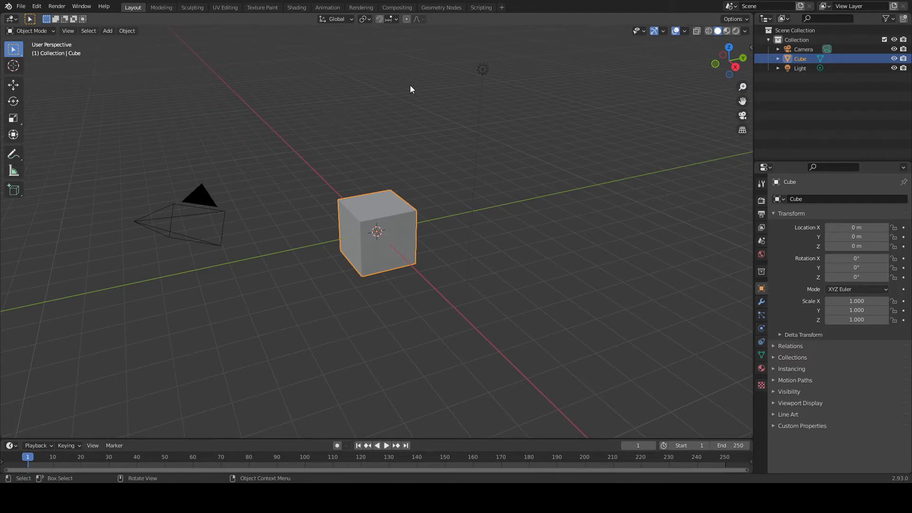
pyautogui.click(483, 71)
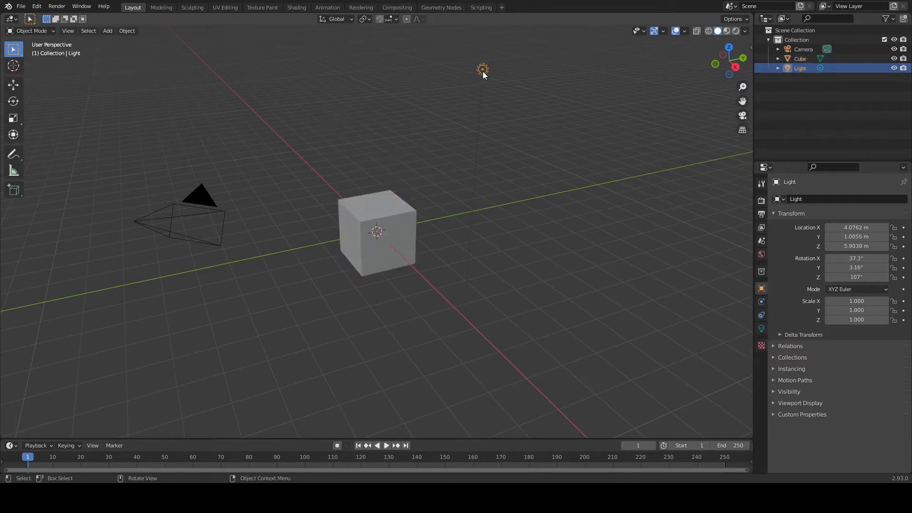
pyautogui.click(395, 218)
pyautogui.click(185, 215)
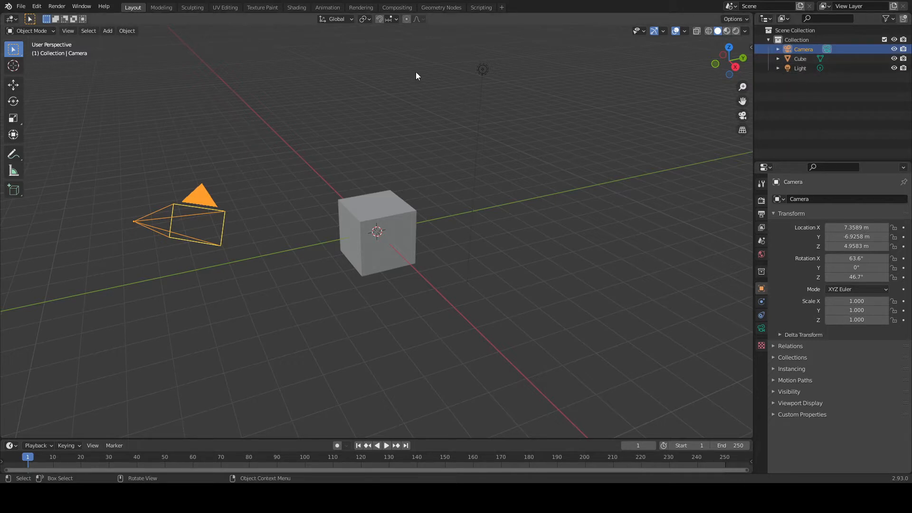
pyautogui.click(383, 213)
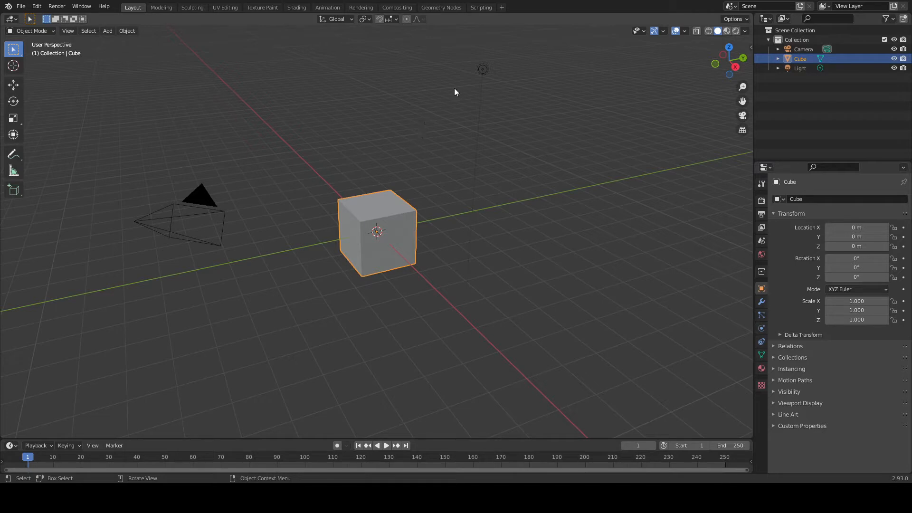
# Select the light together with the camera and hide both objects
pyautogui.click(482, 70)
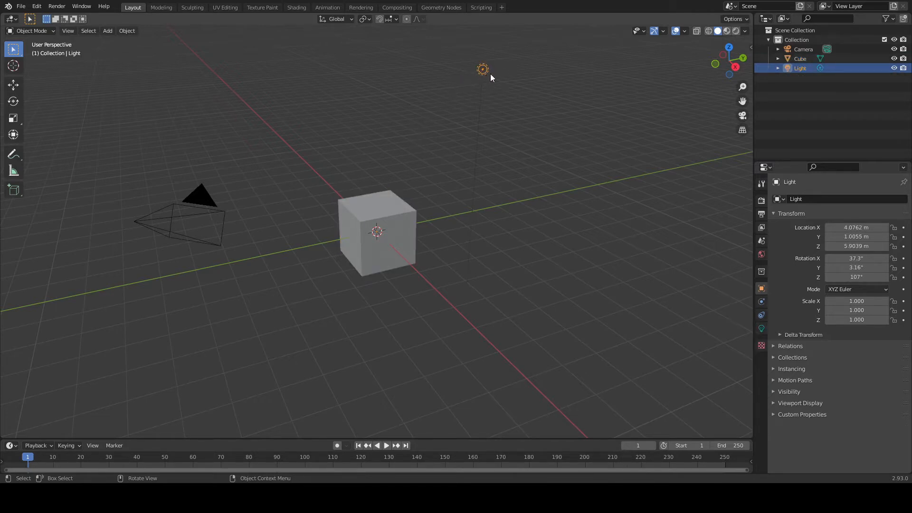
pyautogui.keyDown('shift'); pyautogui.click(198, 194); pyautogui.keyUp('shift')
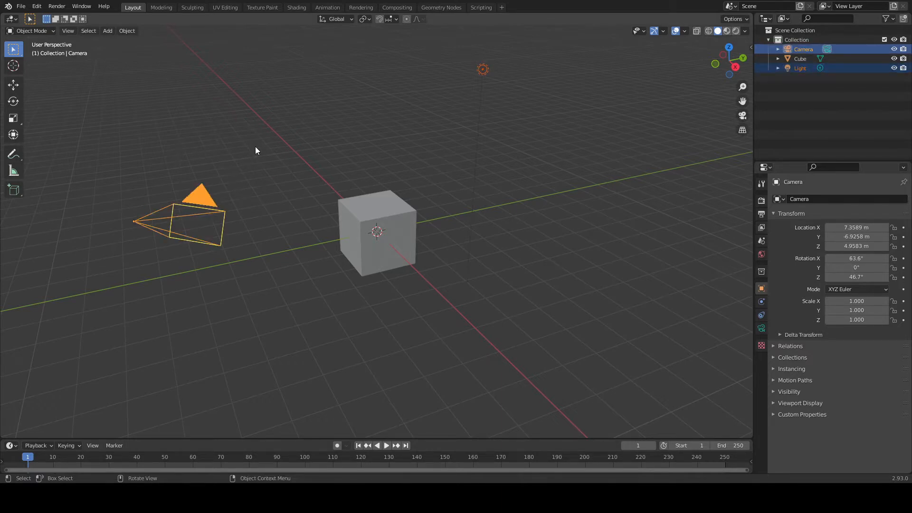
pyautogui.press('h')
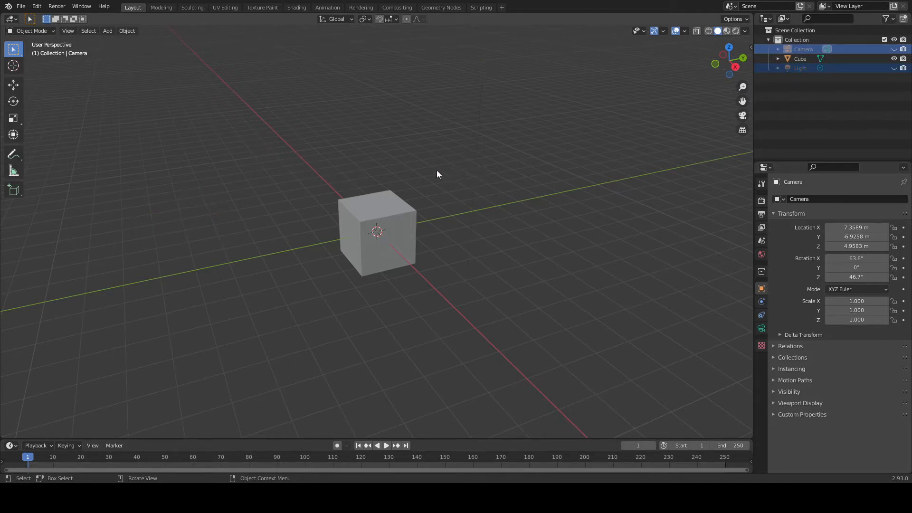
# Examine the cube from different angles by orbiting, panning and recentring the 3D view
pyautogui.moveTo(444, 167); pyautogui.dragTo(473, 172, button='middle')
pyautogui.moveTo(241, 170); pyautogui.dragTo(323, 171, button='middle')
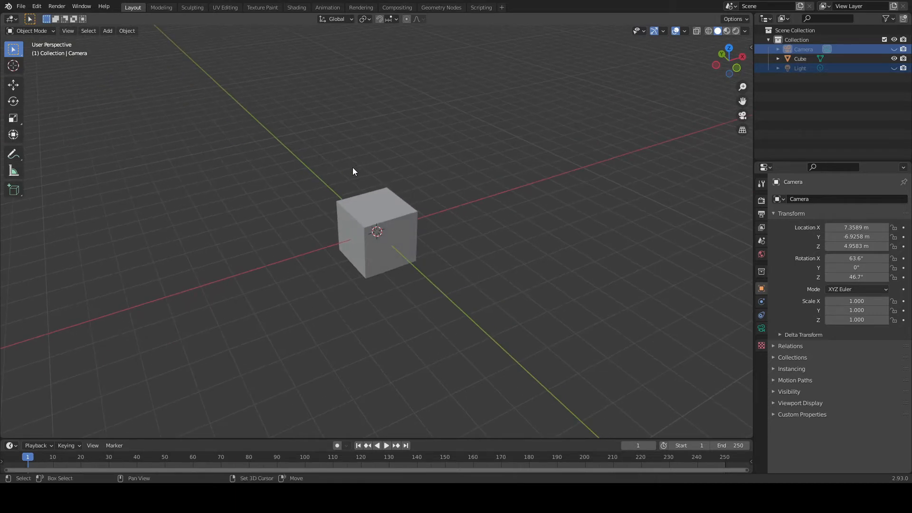
pyautogui.keyDown('shift'); pyautogui.moveTo(324, 167); pyautogui.dragTo(369, 155, button='middle'); pyautogui.keyUp('shift')
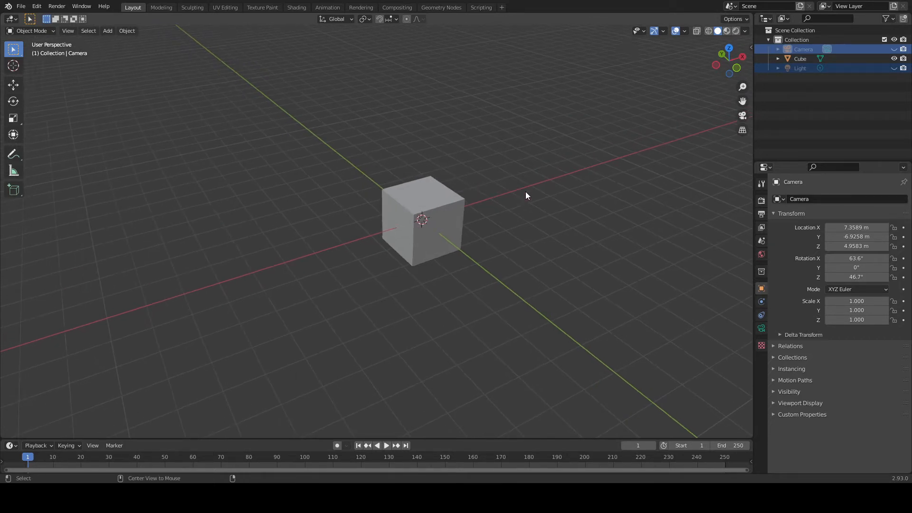
pyautogui.moveTo(529, 195); pyautogui.dragTo(374, 328, button='middle')
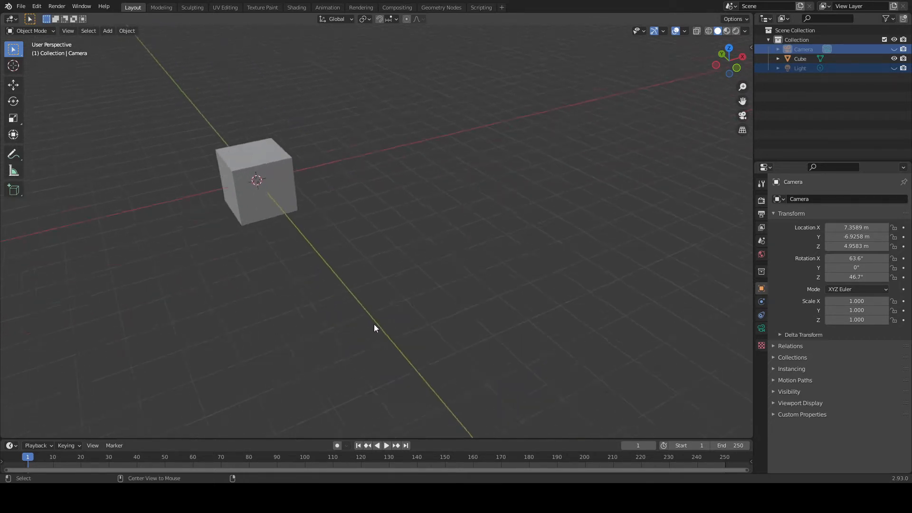
pyautogui.keyDown('alt'); pyautogui.middleClick(83, 179); pyautogui.keyUp('alt')
pyautogui.keyDown('shift'); pyautogui.moveTo(442, 301); pyautogui.dragTo(424, 159, button='middle'); pyautogui.keyUp('shift')
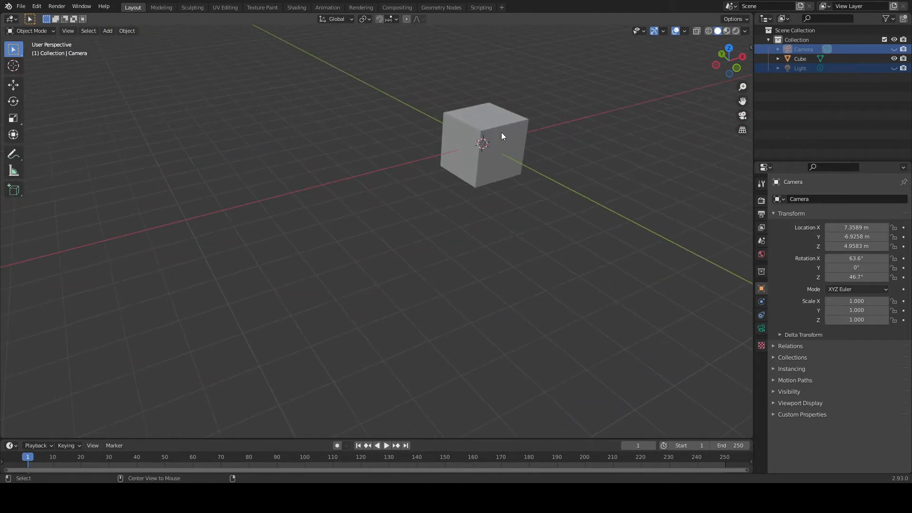
pyautogui.moveTo(501, 135); pyautogui.dragTo(424, 186, button='middle')
pyautogui.keyDown('alt'); pyautogui.middleClick(180, 250); pyautogui.keyUp('alt')
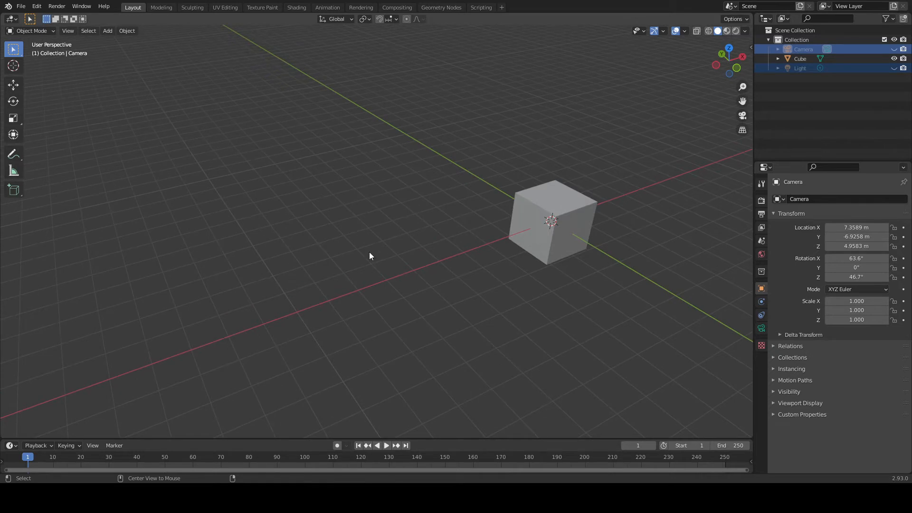
pyautogui.keyDown('shift'); pyautogui.moveTo(245, 211); pyautogui.dragTo(482, 261, button='middle'); pyautogui.keyUp('shift')
pyautogui.press('Right')
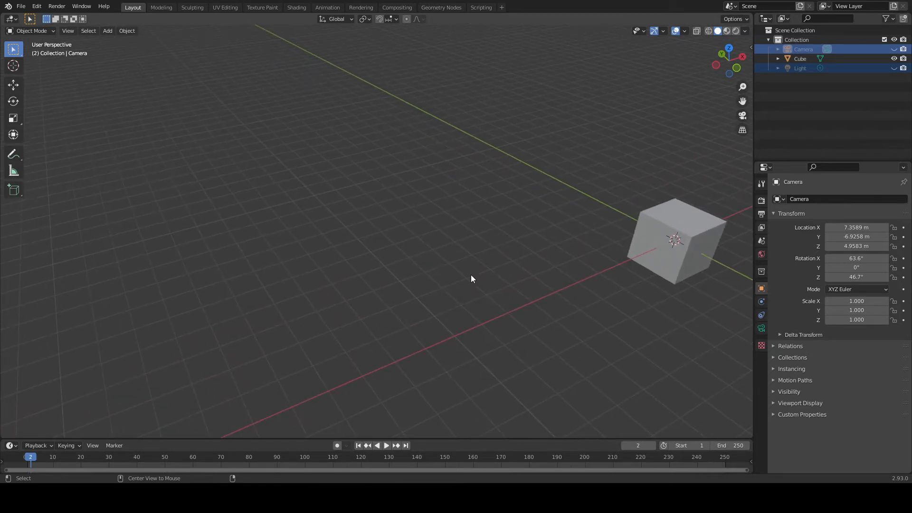
pyautogui.keyDown('shift'); pyautogui.moveTo(524, 292); pyautogui.dragTo(460, 244, button='middle'); pyautogui.keyUp('shift')
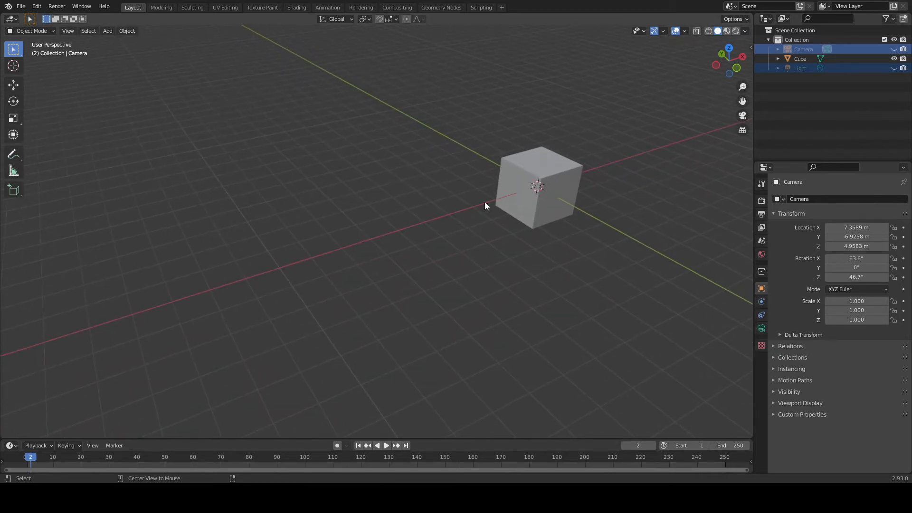
pyautogui.keyDown('shift'); pyautogui.moveTo(543, 170); pyautogui.dragTo(443, 244, button='middle'); pyautogui.keyUp('shift')
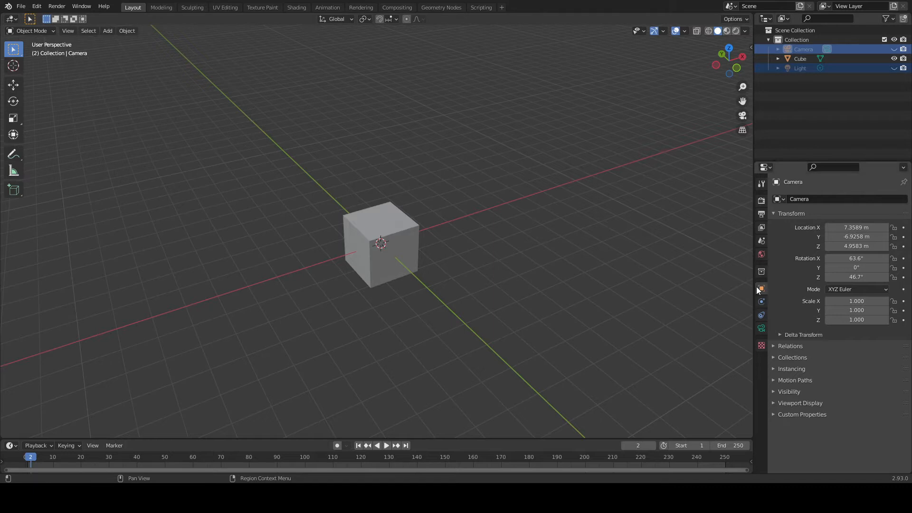
# Select the cube and inspect its location, rotation, scale and dimensions in the viewport
pyautogui.click(411, 244)
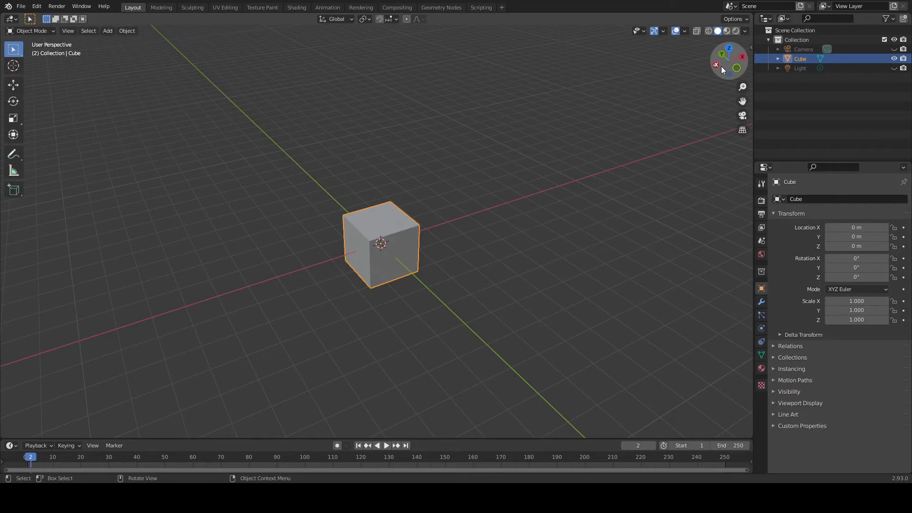
pyautogui.moveTo(525, 161); pyautogui.dragTo(519, 128, button='middle')
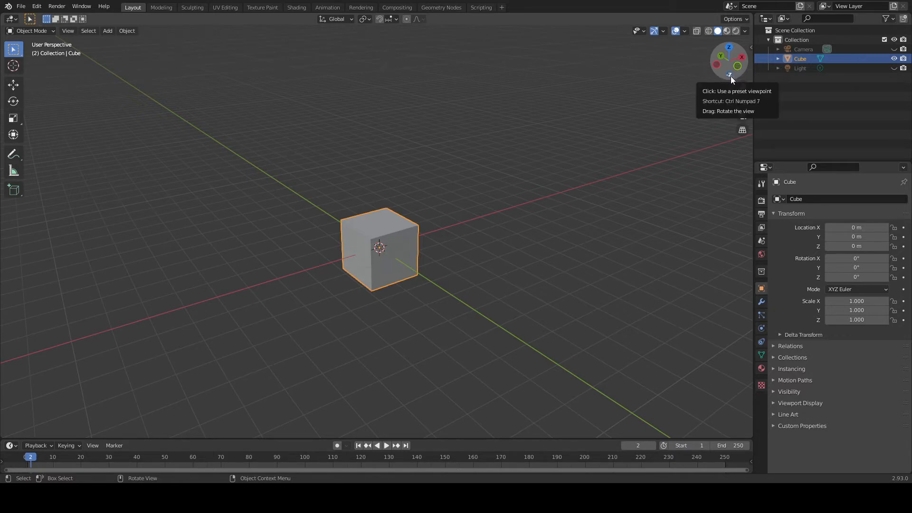
pyautogui.moveTo(496, 235)
pyautogui.mouseDown(button='middle')
pyautogui.moveTo(489, 236)
pyautogui.moveTo(503, 228)
pyautogui.mouseUp(button='middle')
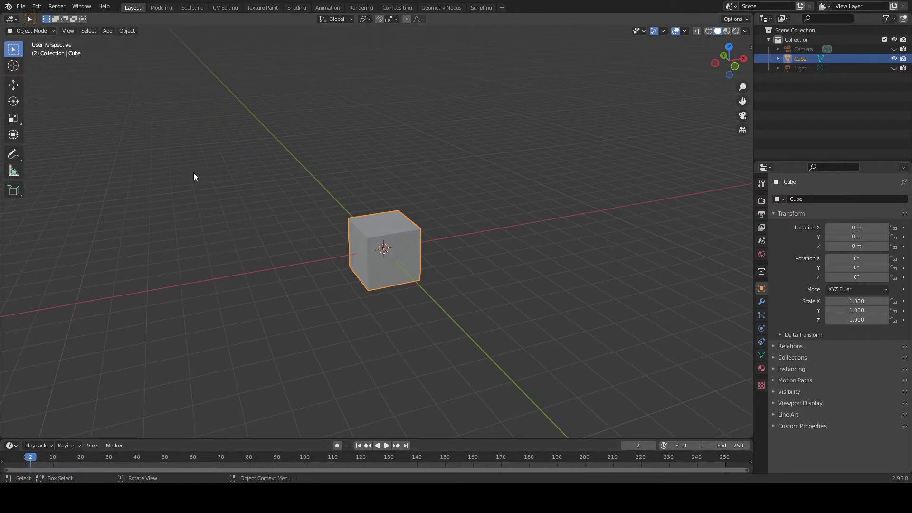
pyautogui.moveTo(305, 184); pyautogui.dragTo(278, 180, button='middle')
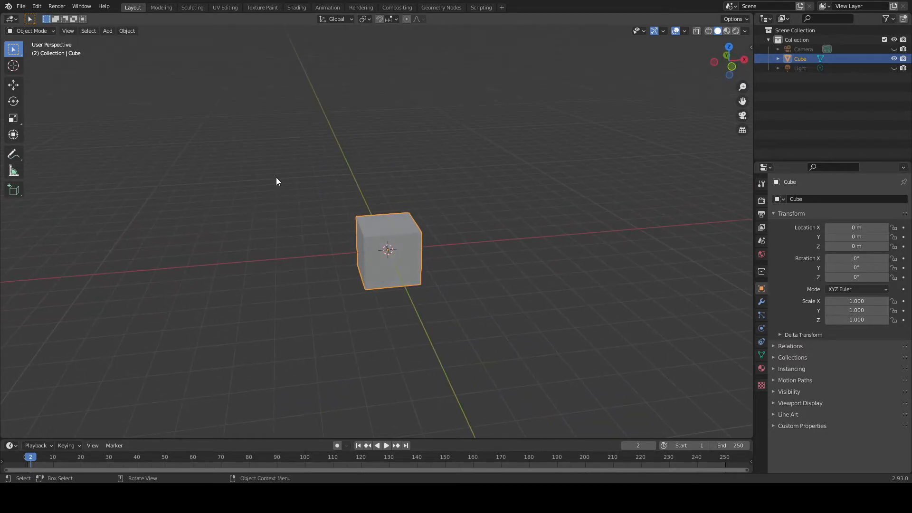
pyautogui.press('n')
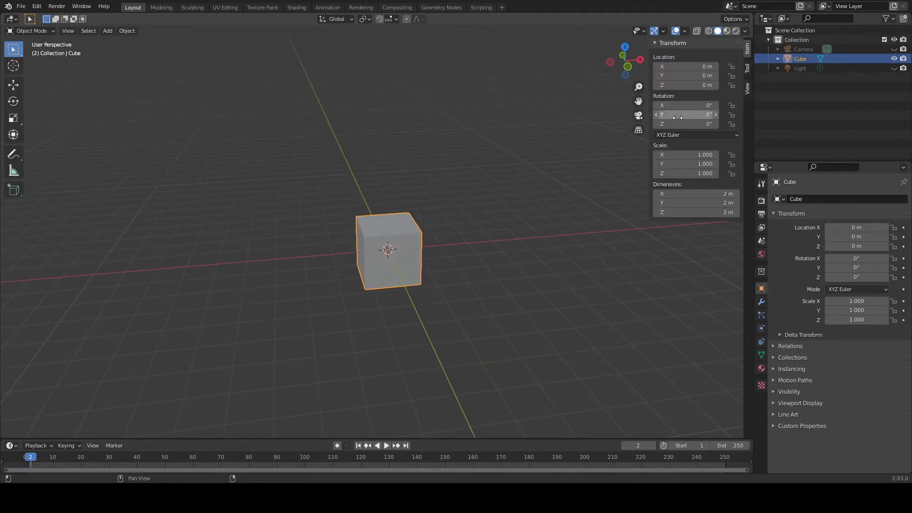
pyautogui.press('n')
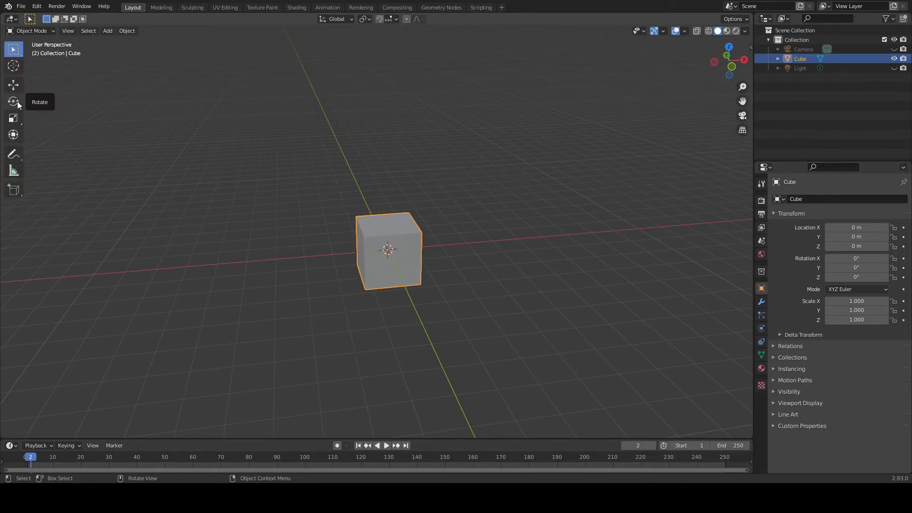
# Try moving the cube along the X, Y and Z axes, placing it about 0.57 m up Z, and undo the move
pyautogui.moveTo(294, 141); pyautogui.dragTo(545, 244, button='middle')
pyautogui.moveTo(368, 165); pyautogui.dragTo(412, 228, button='middle')
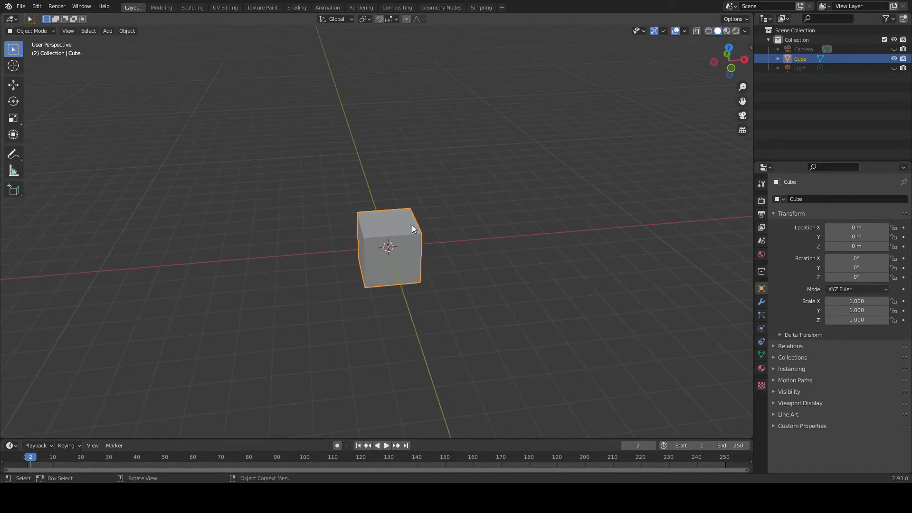
pyautogui.press('g')
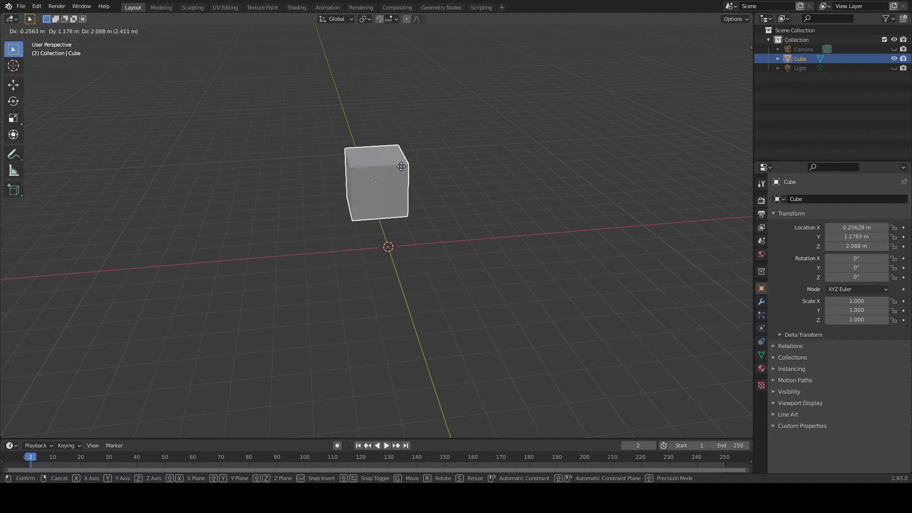
pyautogui.press('x')
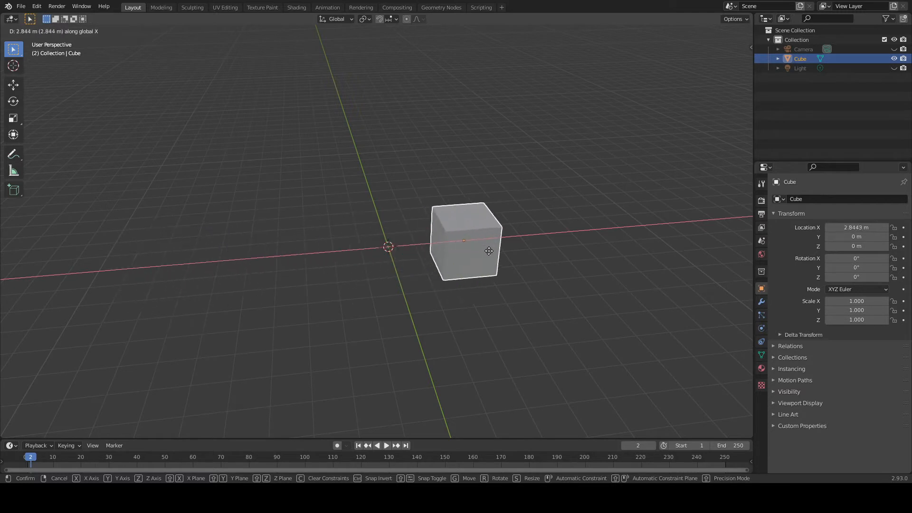
pyautogui.press('y')
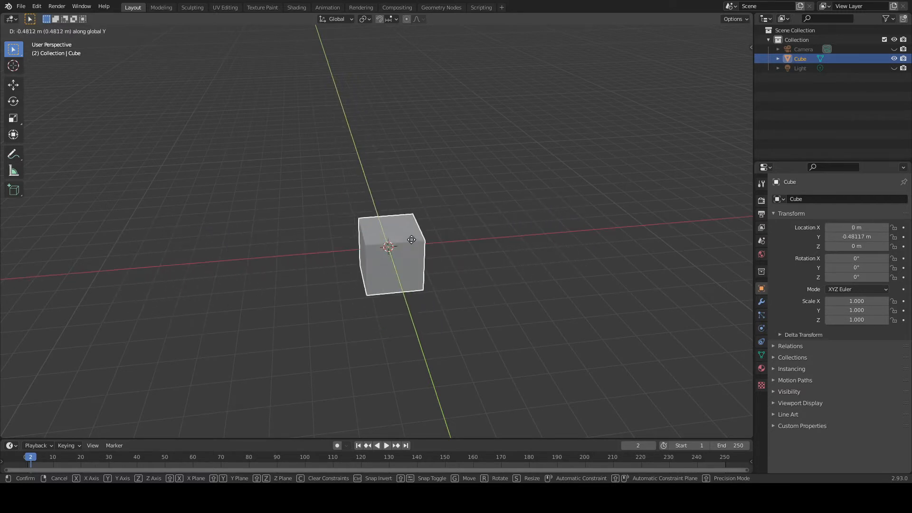
pyautogui.press('z')
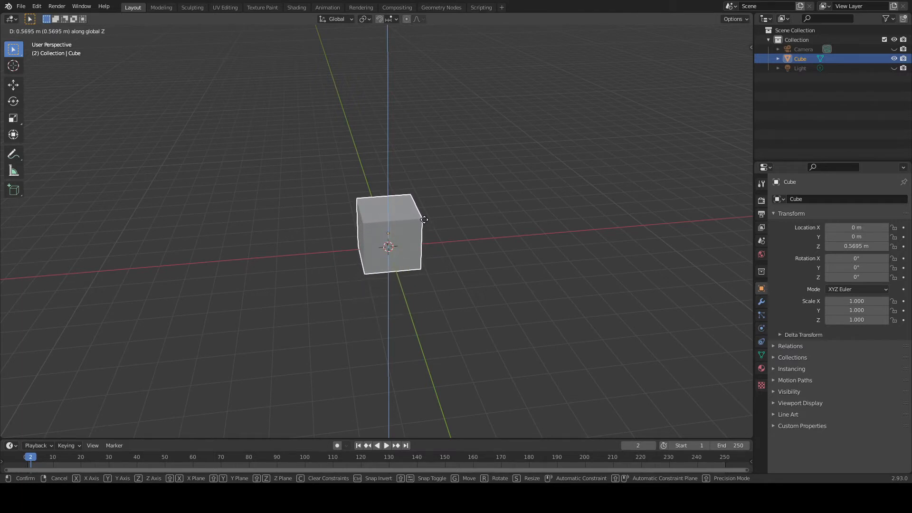
pyautogui.click(424, 219)
pyautogui.hotkey('ctrl', 'z')
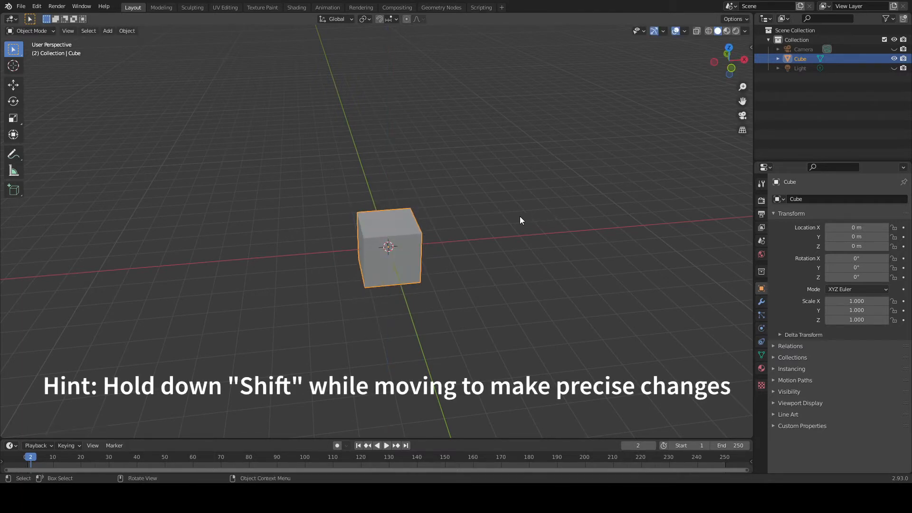
# Move the cube freely to about X -4.4 m, Y -0.05 m, Z -1.69 m, and clear its location back to the origin
pyautogui.moveTo(327, 210); pyautogui.dragTo(335, 222, button='middle')
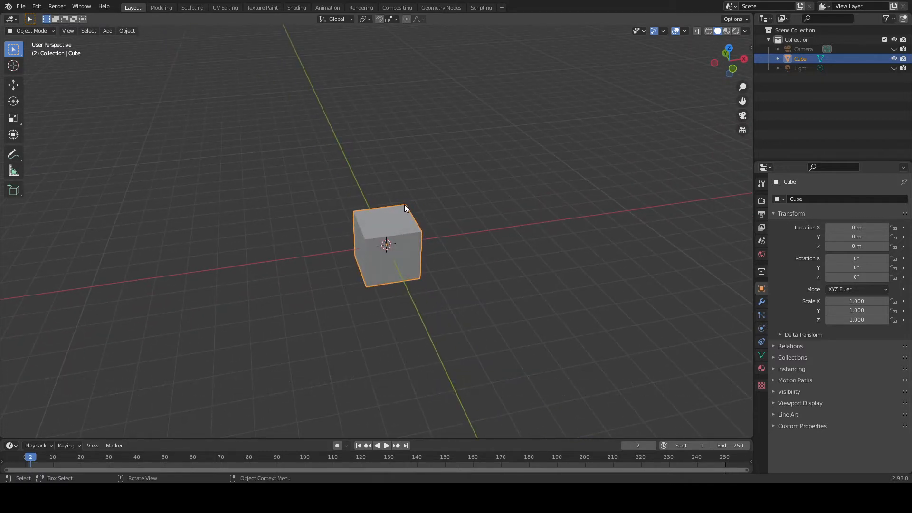
pyautogui.press('g')
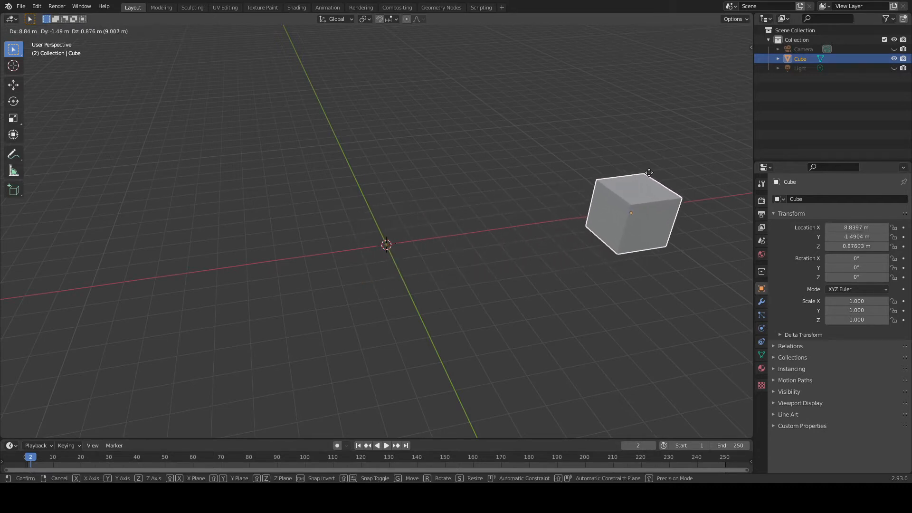
pyautogui.click(285, 262)
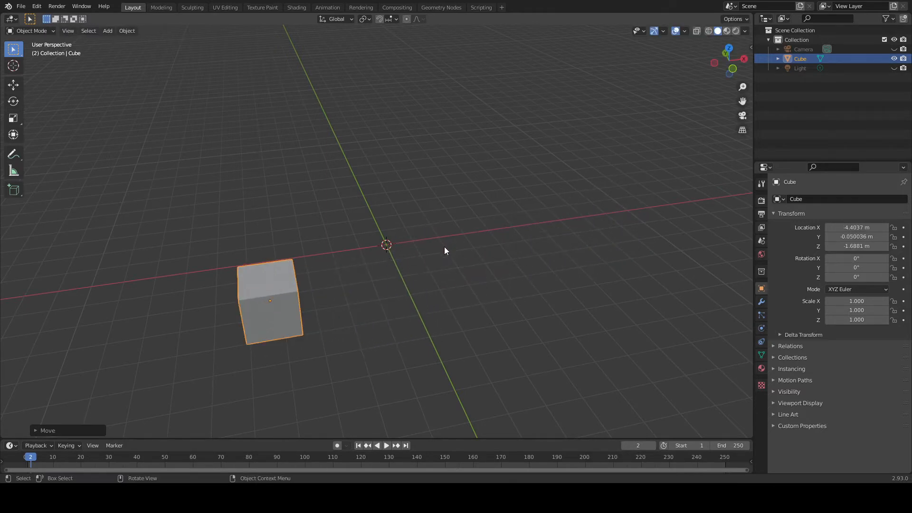
pyautogui.hotkey('alt', 'g')
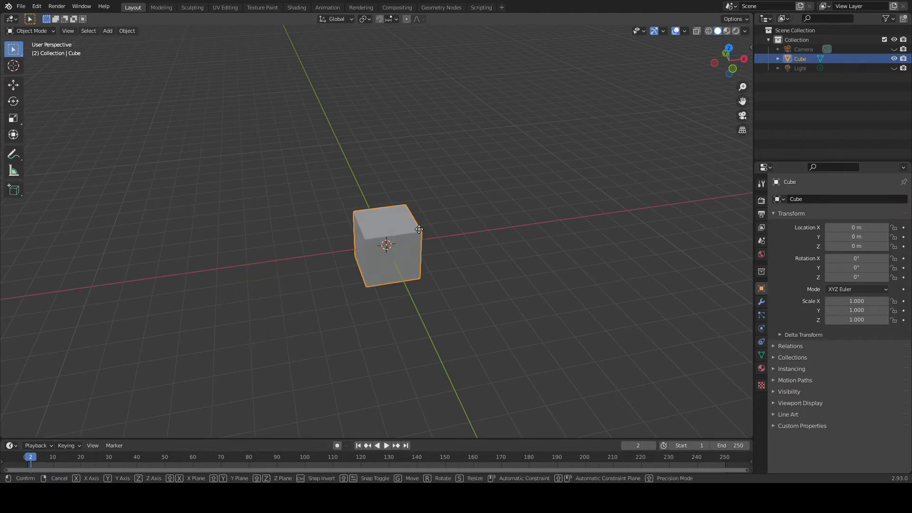
# Move the cube exactly 10 m in the positive X direction and undo the move
pyautogui.press('g')
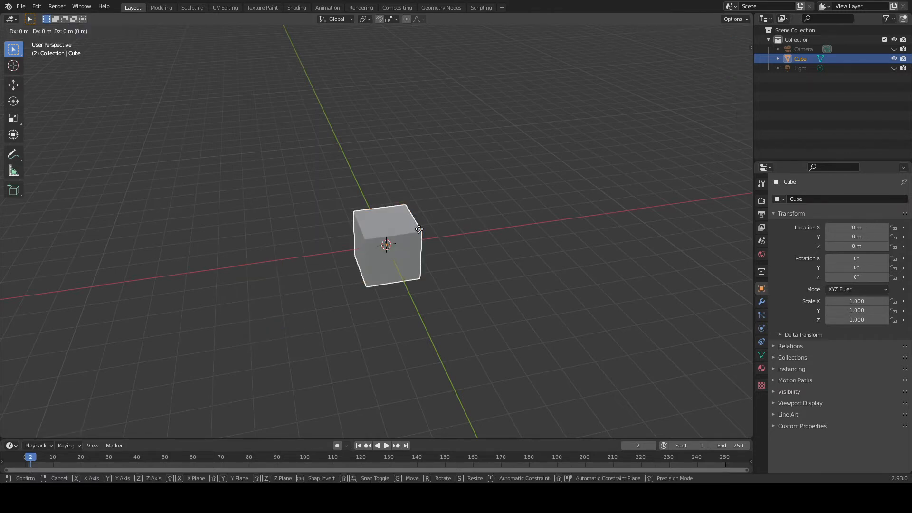
pyautogui.write('x: [10')
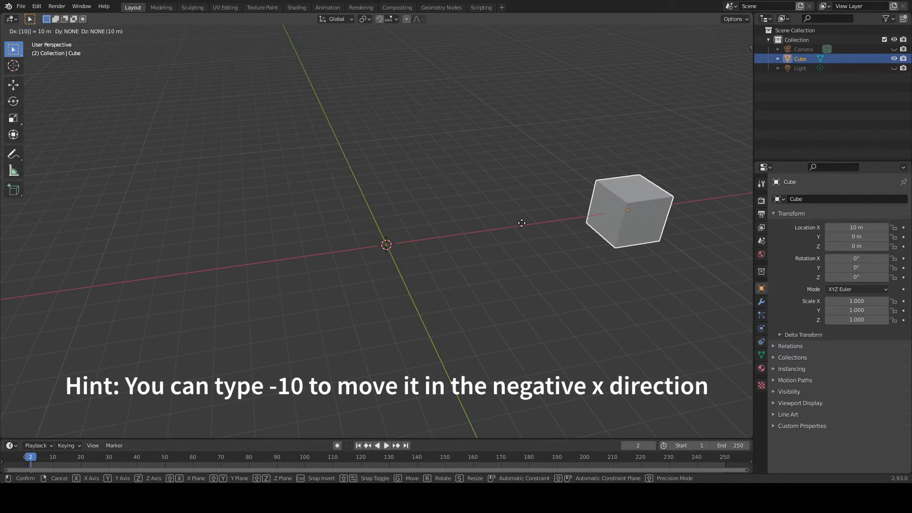
pyautogui.press('Return')
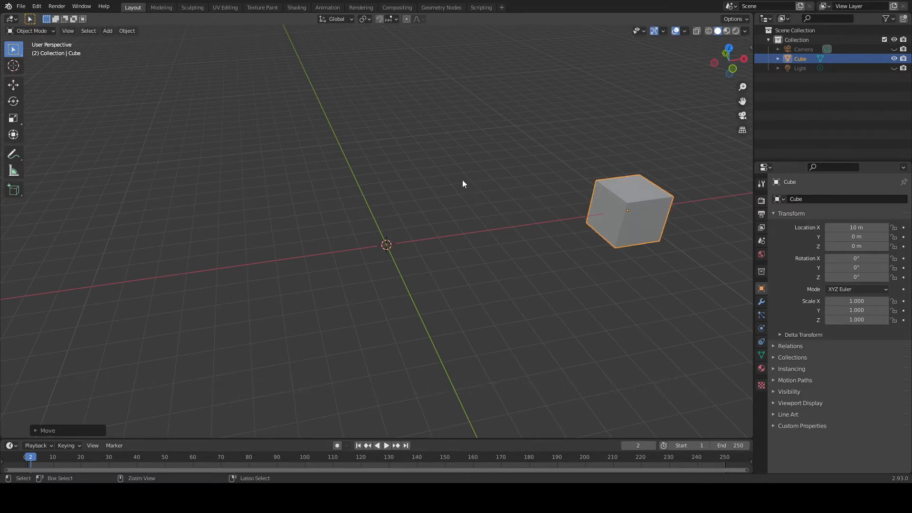
pyautogui.hotkey('ctrl', 'z')
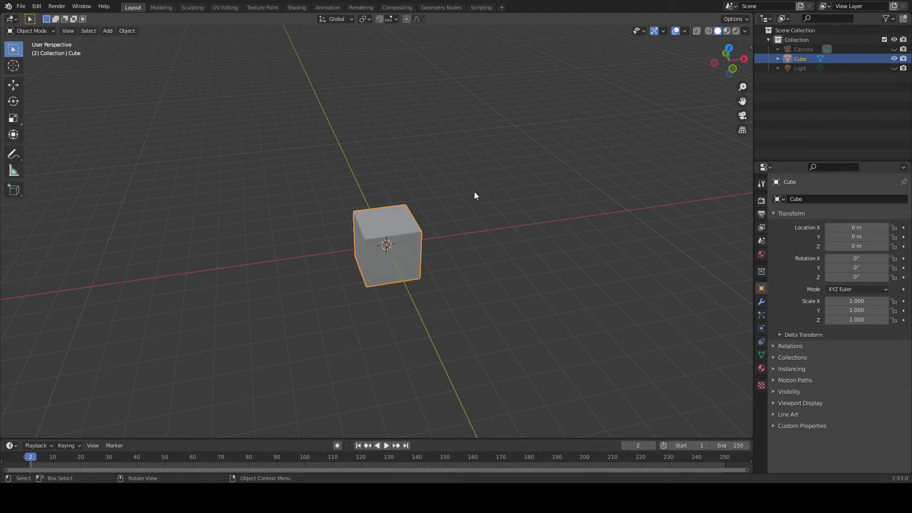
# Scale the cube uniformly to about 2.68 and undo the scaling
pyautogui.press('s')
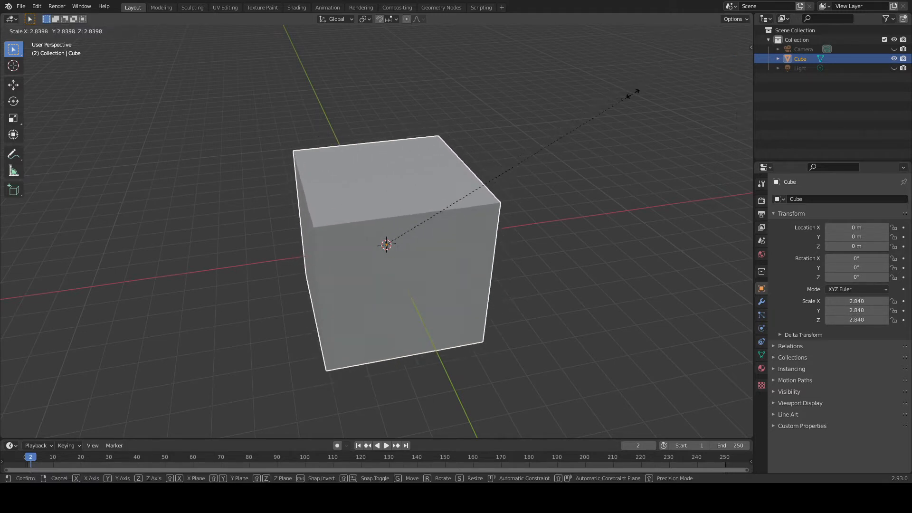
pyautogui.click(616, 95)
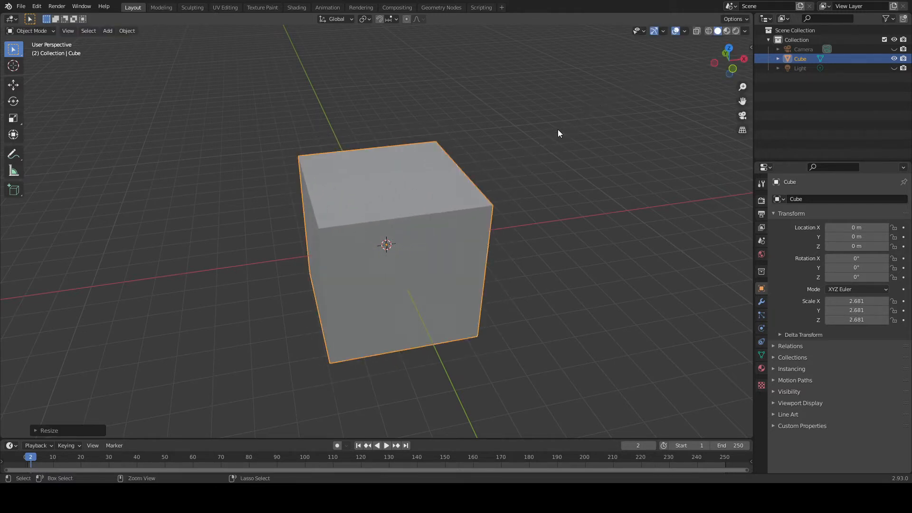
pyautogui.hotkey('ctrl', 'z')
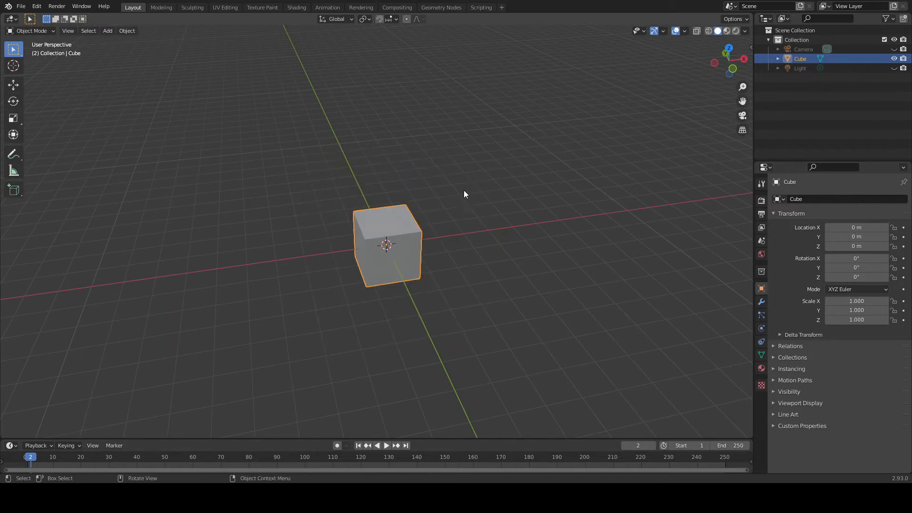
# Try scaling the cube along the X and Y axes, scale it to about 2.27 along Z, and undo the scaling
pyautogui.press('s')
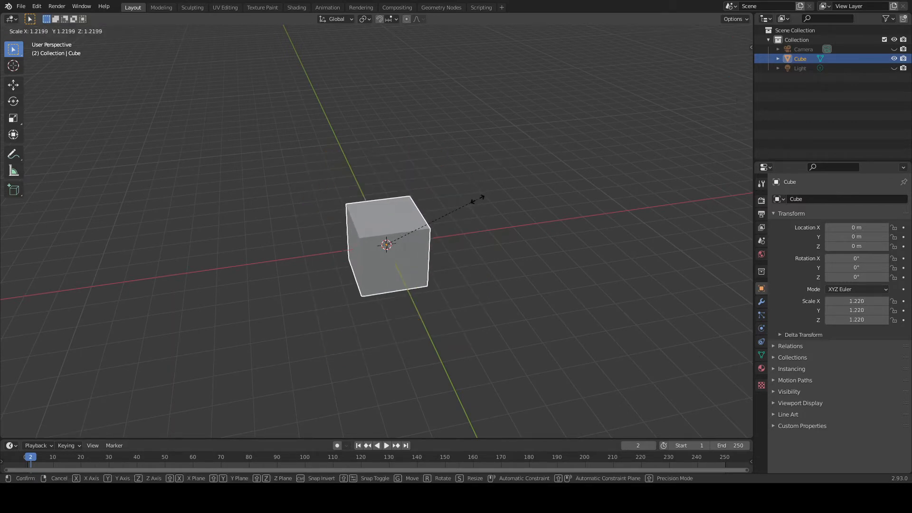
pyautogui.press('x')
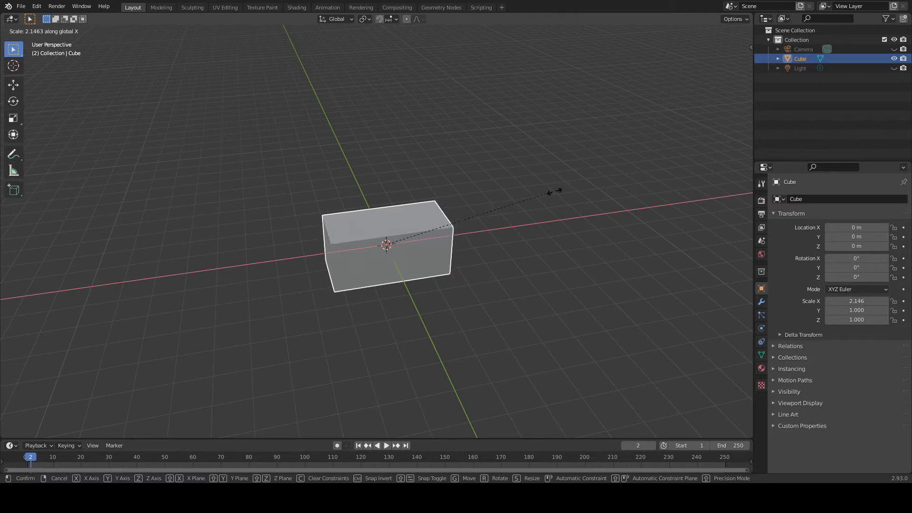
pyautogui.press('y')
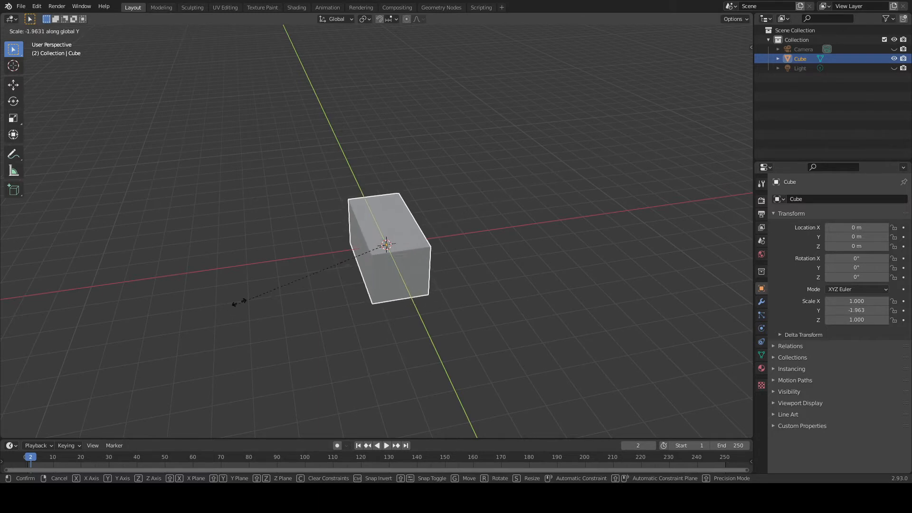
pyautogui.press('z')
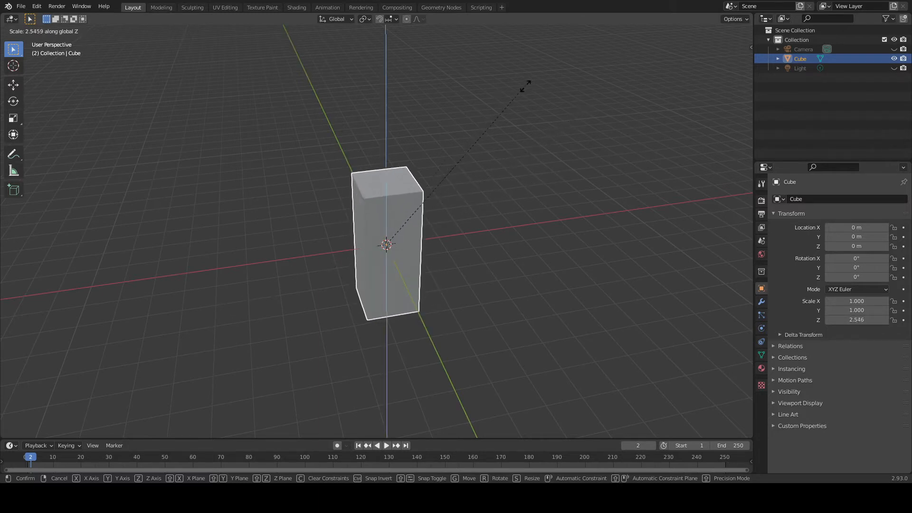
pyautogui.click(525, 117)
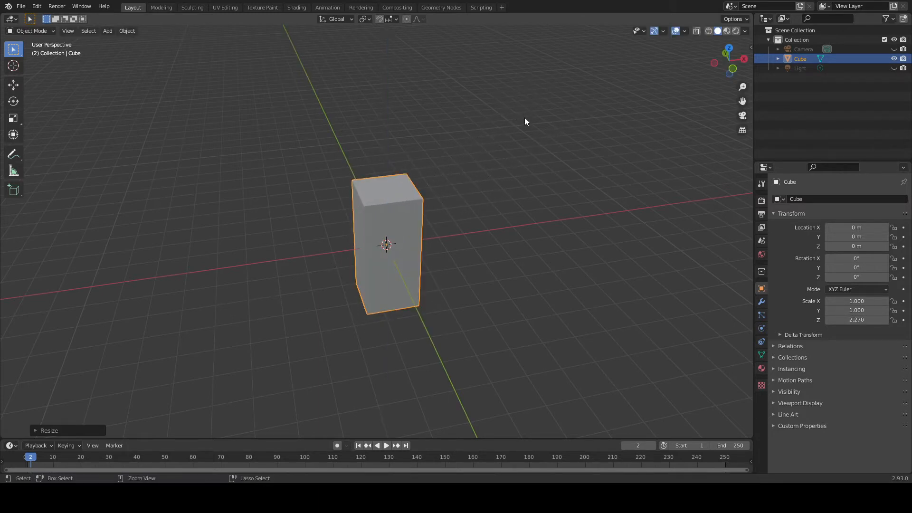
pyautogui.hotkey('ctrl', 'z')
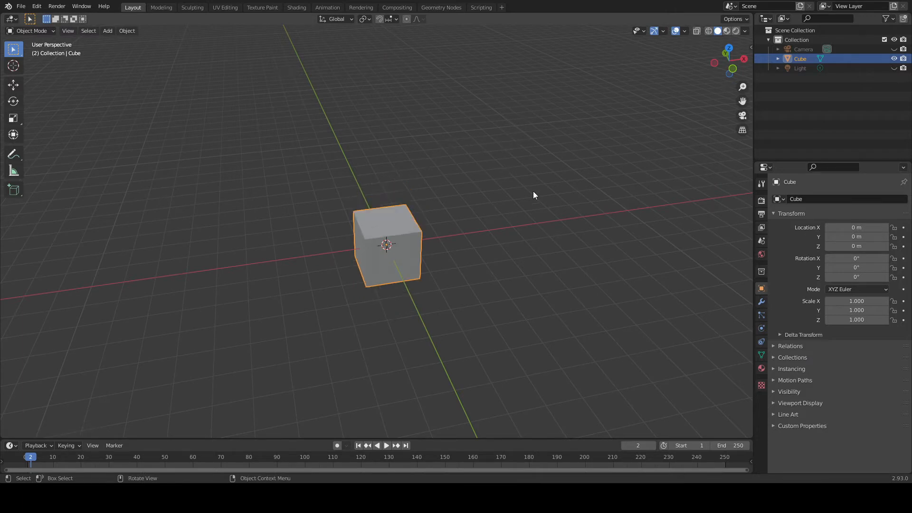
# Try rotating the cube freely and about the Y and X axes, rotate it 45° about Z, and undo the rotation
pyautogui.press('r')
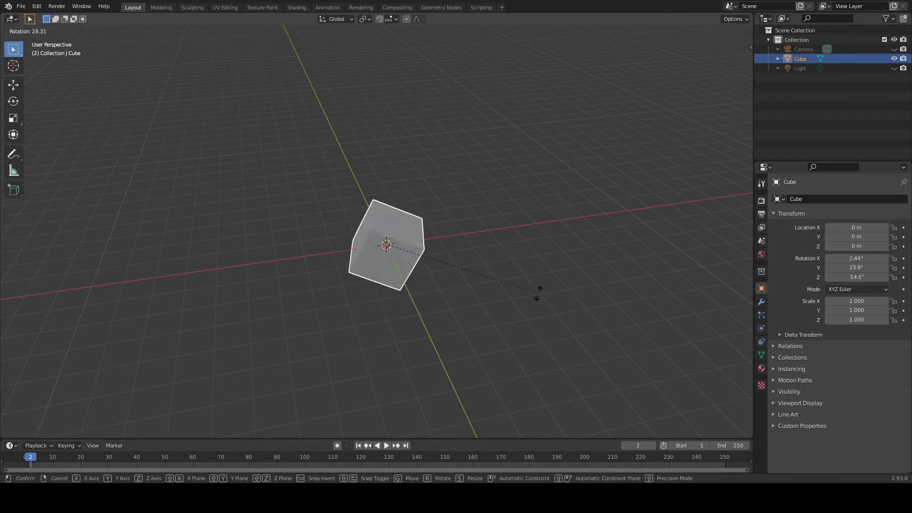
pyautogui.press('y')
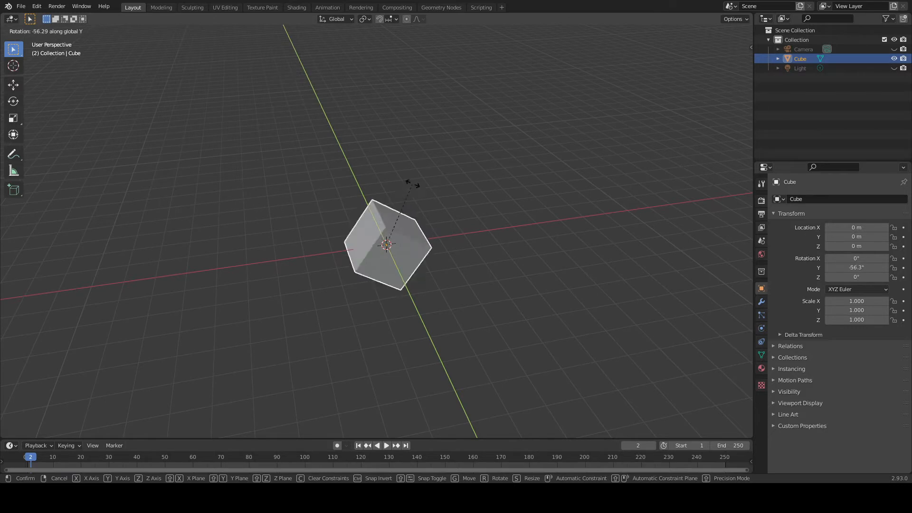
pyautogui.press('x')
pyautogui.press('z')
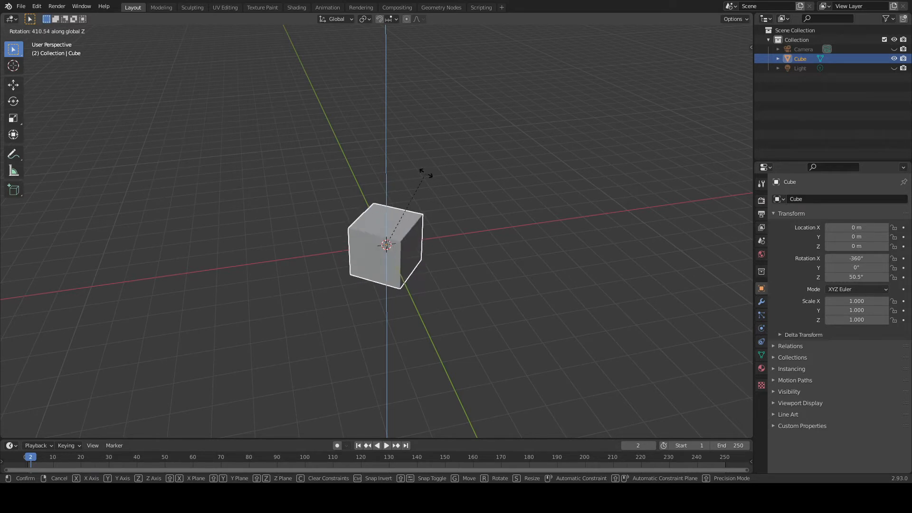
pyautogui.write('45')
pyautogui.press('Return')
pyautogui.moveTo(383, 192); pyautogui.dragTo(399, 158, button='middle')
pyautogui.hotkey('ctrl', 'z')
# Rotate the cube freely to about X 13.6°, Y -46°, Z 25.8°
pyautogui.moveTo(429, 190); pyautogui.dragTo(403, 184, button='middle')
pyautogui.moveTo(501, 199); pyautogui.dragTo(509, 212, button='middle')
pyautogui.press('r')
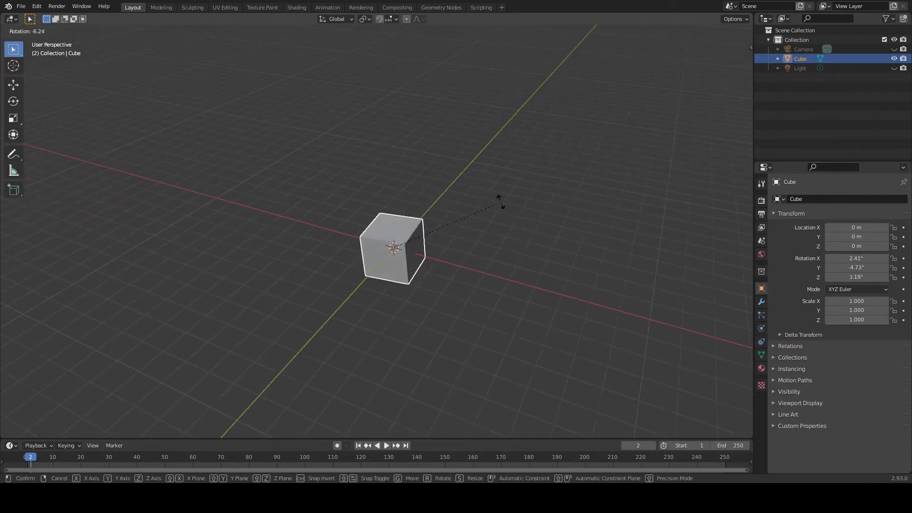
pyautogui.click(414, 183)
pyautogui.moveTo(452, 185)
pyautogui.mouseDown(button='middle')
pyautogui.moveTo(459, 184)
pyautogui.moveTo(443, 182)
pyautogui.mouseUp(button='middle')
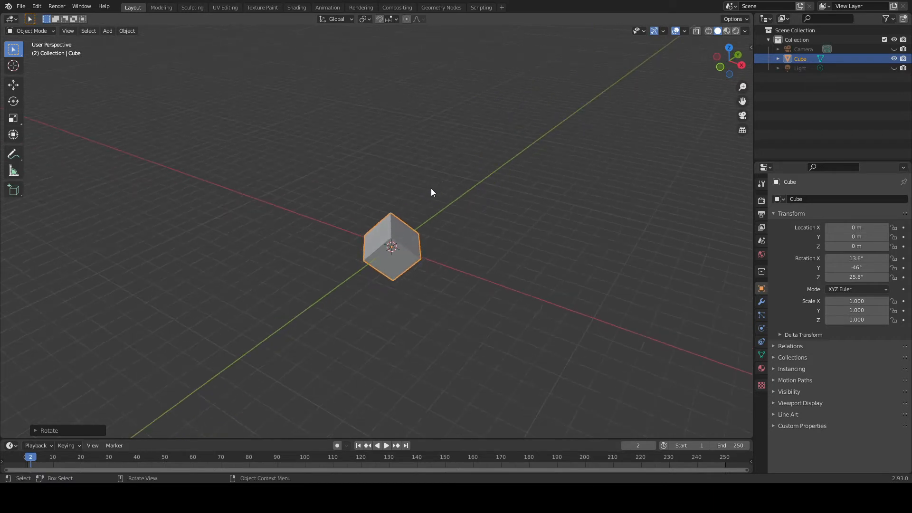
# Try moving the rotated cube along the global and local Y axes, and place it about 4.88 m along global X
pyautogui.press('g')
pyautogui.press('y')
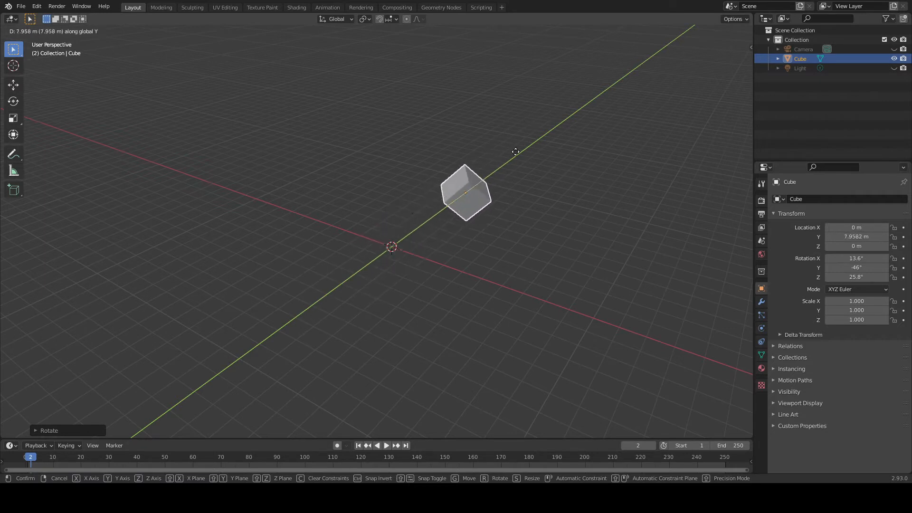
pyautogui.press('y')
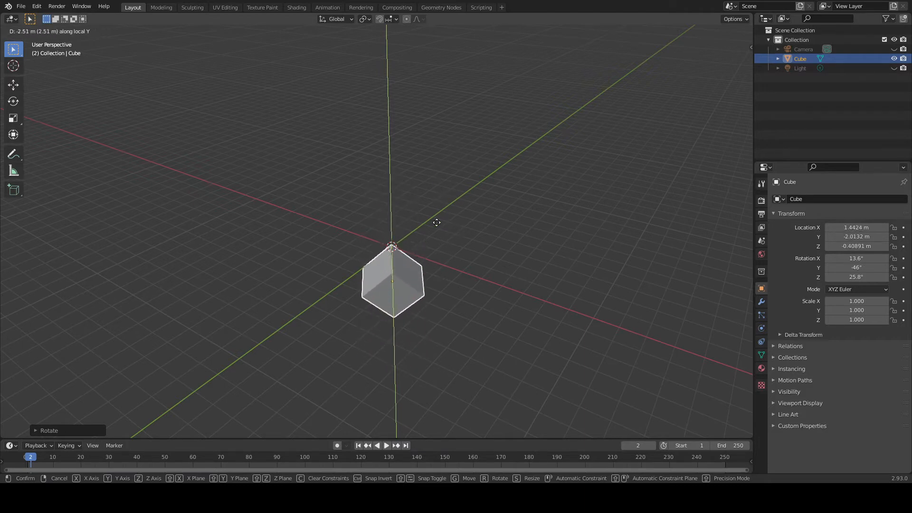
pyautogui.press('x')
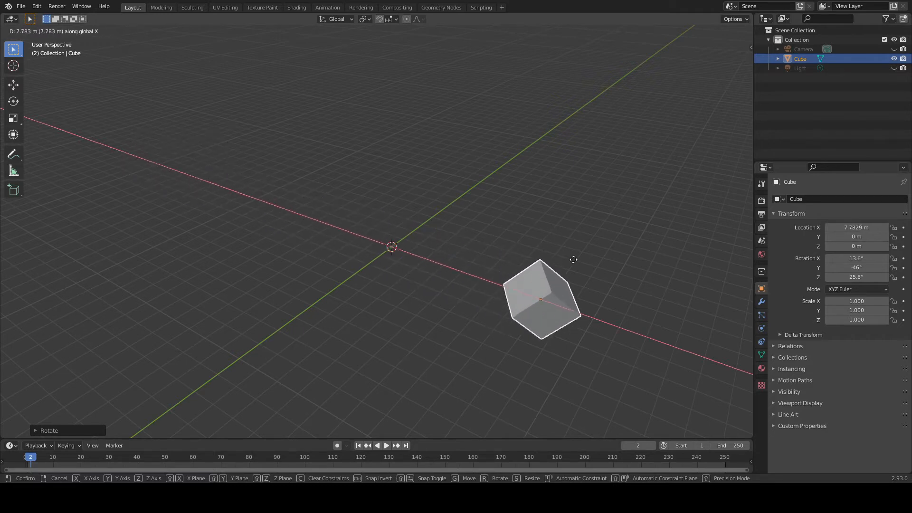
pyautogui.click(515, 236)
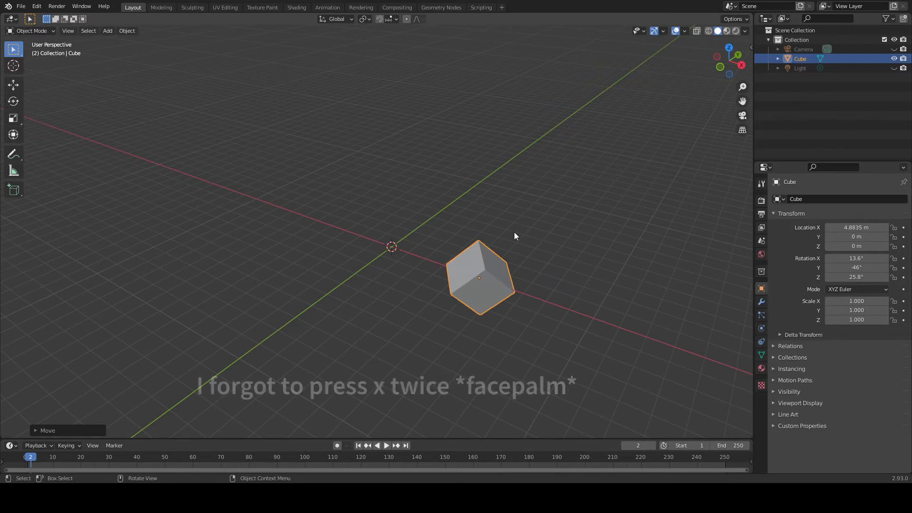
# Try moving the cube along global Z and local X, and move it along local Z to about X 3.54, Y -1.32, Z 1.72 m
pyautogui.press('g')
pyautogui.press('z')
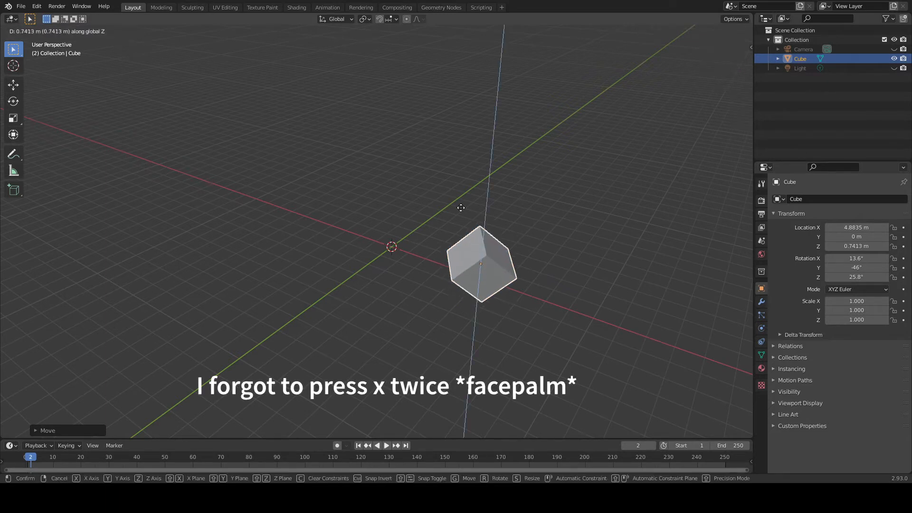
pyautogui.press('x')
pyautogui.press('x')
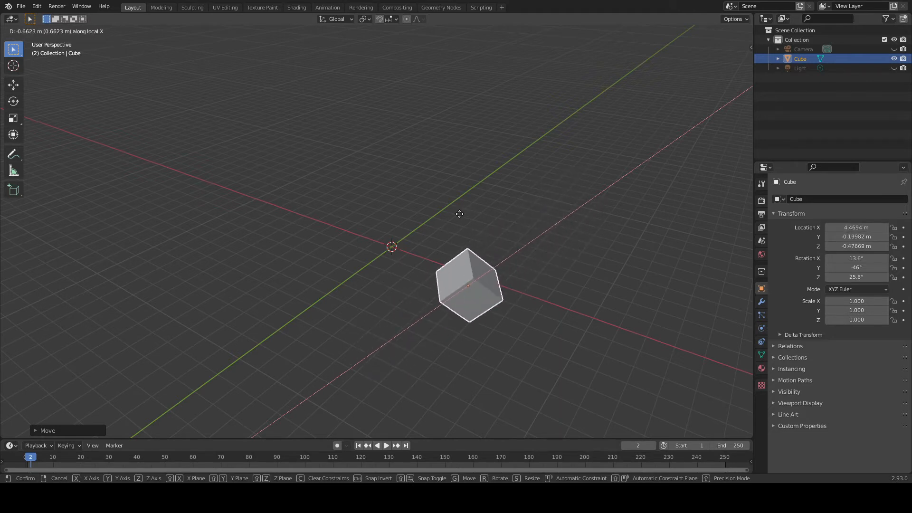
pyautogui.press('z')
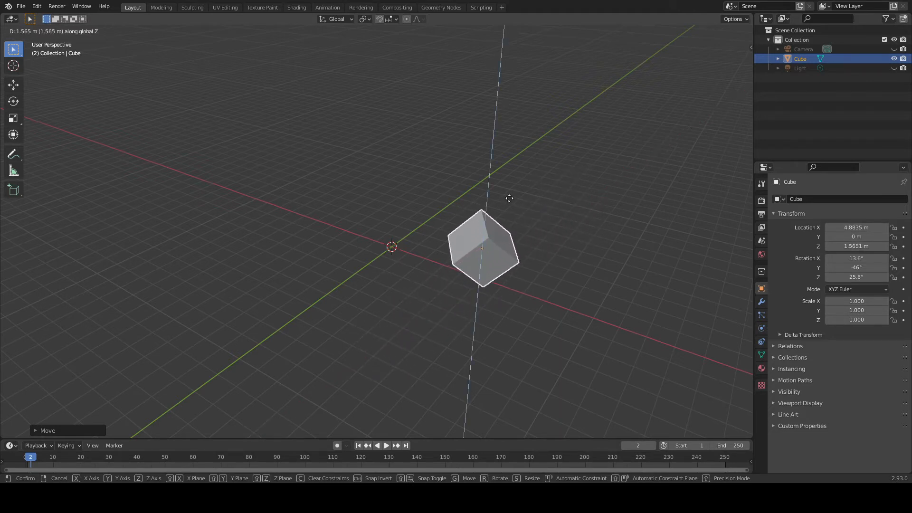
pyautogui.press('z')
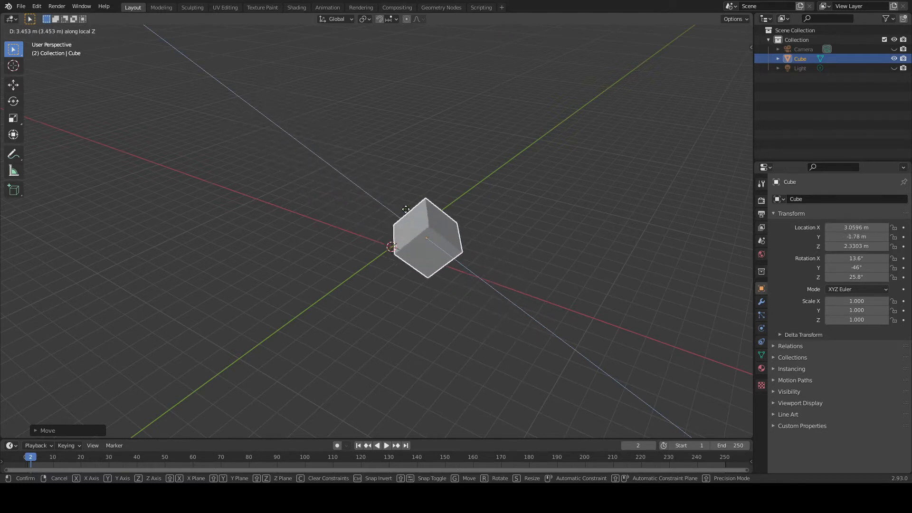
pyautogui.click(477, 207)
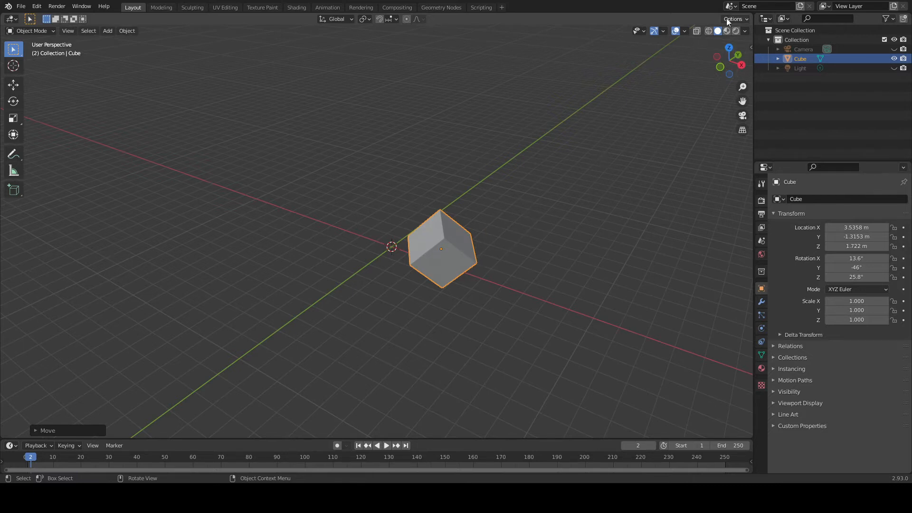
# Show the cube's local axes in the viewport, examine their orientation from different angles, and hide them again
pyautogui.click(745, 19)
pyautogui.click(730, 48)
pyautogui.scroll(5, 546, 218)
pyautogui.moveTo(566, 211); pyautogui.dragTo(513, 137, button='middle')
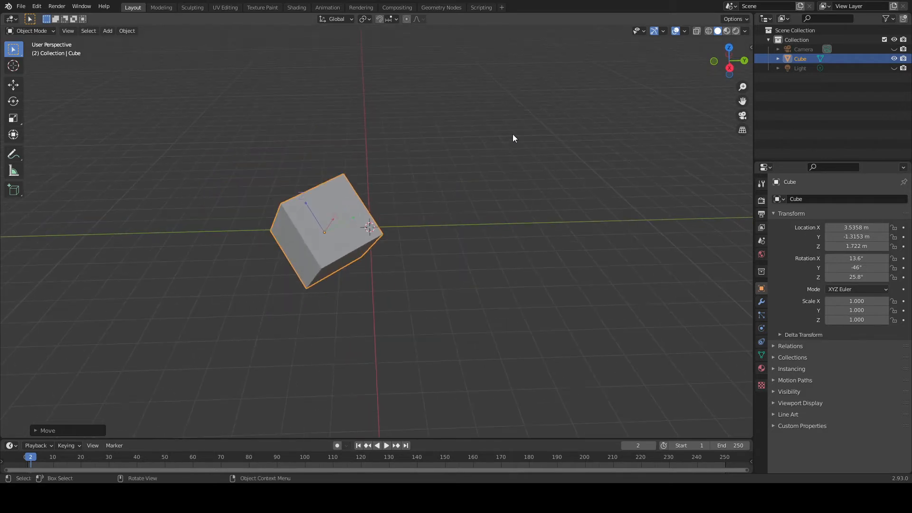
pyautogui.click(736, 19)
pyautogui.moveTo(617, 95); pyautogui.dragTo(458, 130, button='middle')
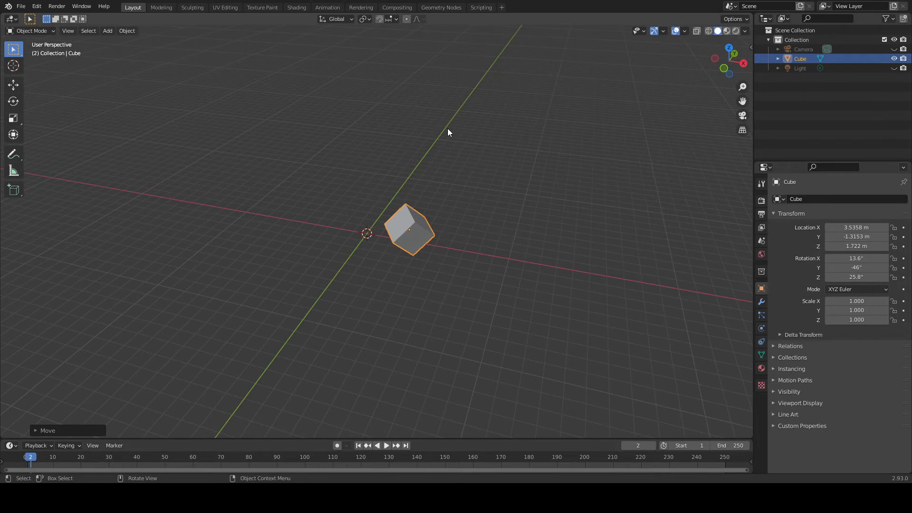
pyautogui.moveTo(414, 102); pyautogui.dragTo(426, 140, button='middle')
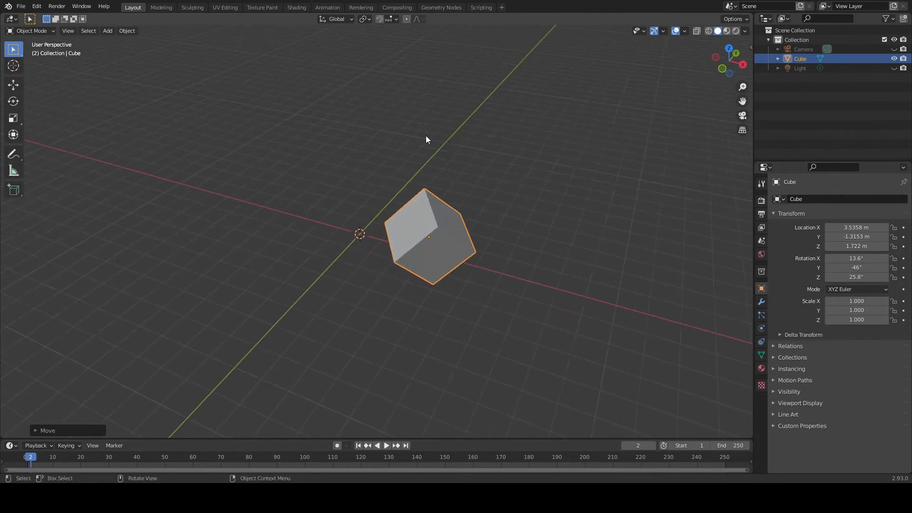
# Delete the cube and add a cylinder mesh at the origin
pyautogui.press('Delete')
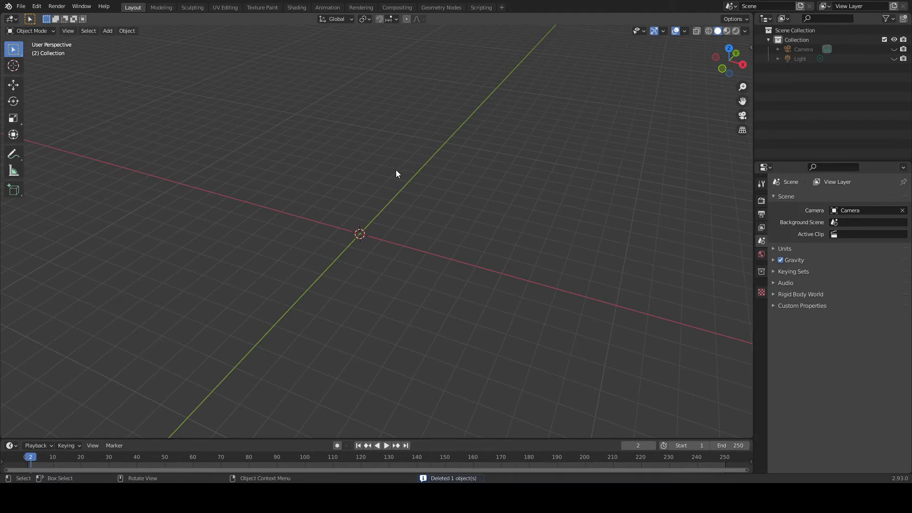
pyautogui.hotkey('shift', 'a')
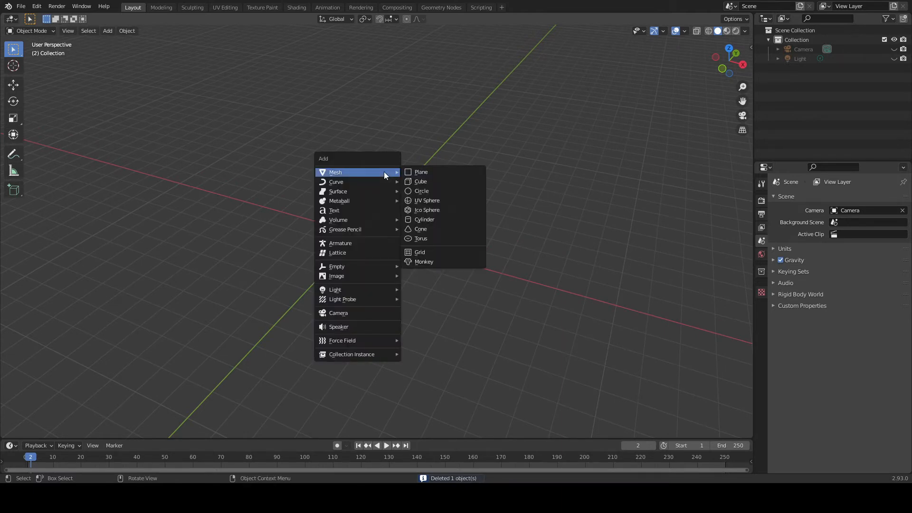
pyautogui.click(422, 220)
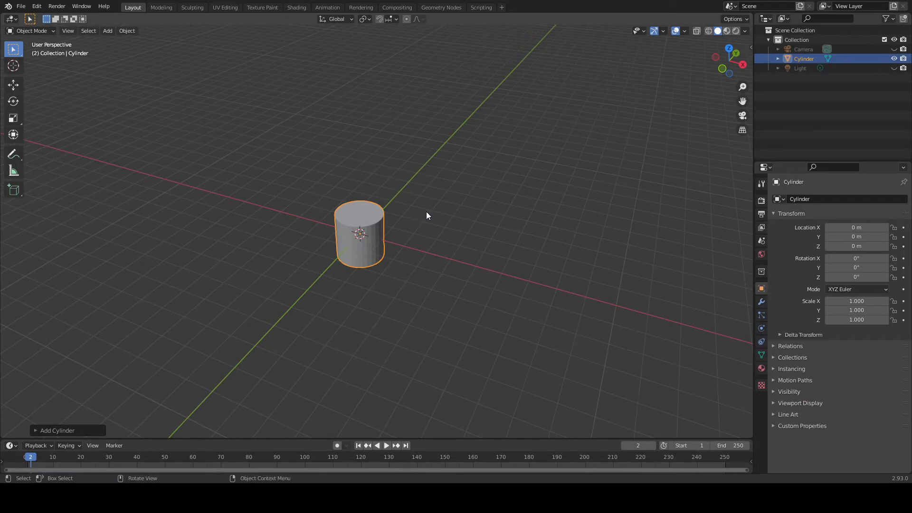
# Move the cylinder about 6.04 m in the positive X direction
pyautogui.press('g')
pyautogui.press('x')
pyautogui.click(500, 233)
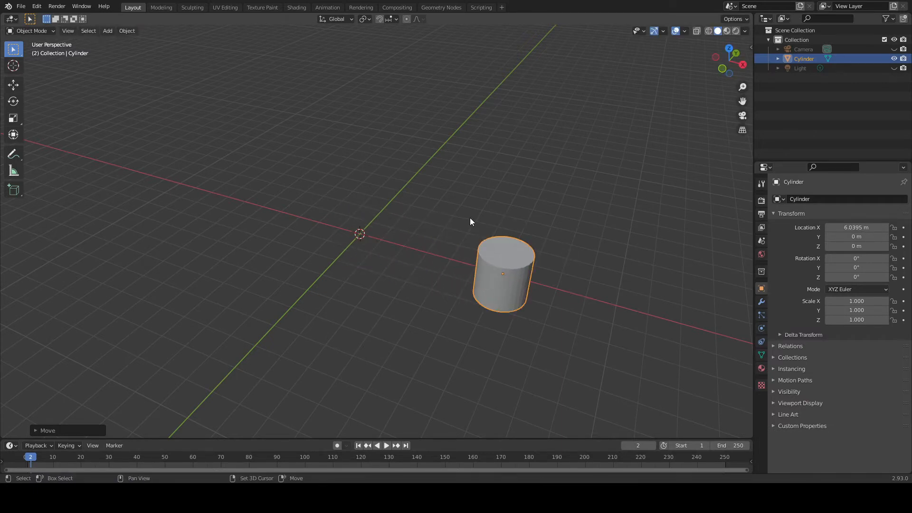
# Add an ico sphere mesh and move it along the X axis to about -7.02 m
pyautogui.hotkey('shift', 'a')
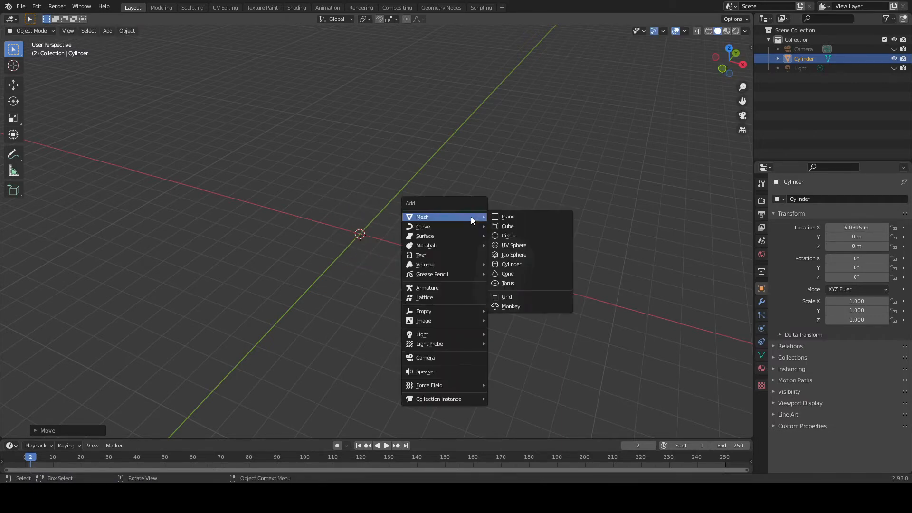
pyautogui.click(516, 255)
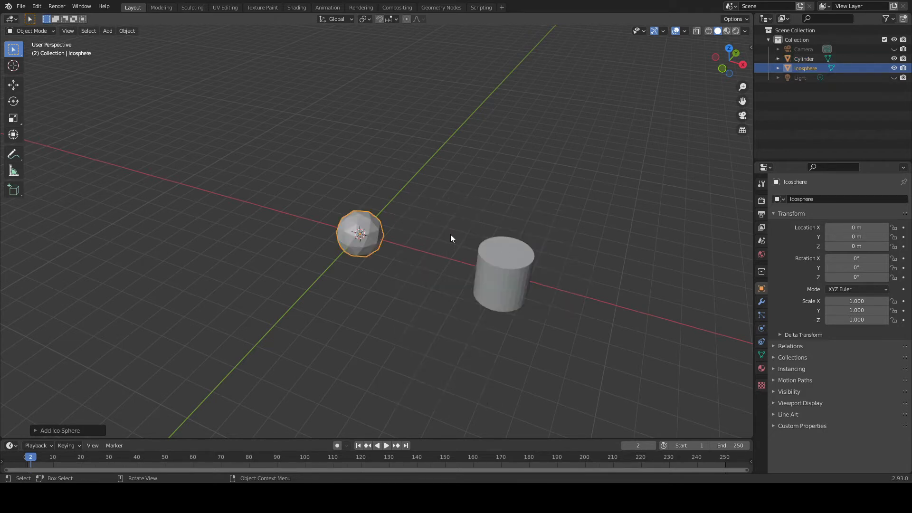
pyautogui.press('g')
pyautogui.press('x')
pyautogui.click(315, 185)
# Scale the ico sphere uniformly to about 1.64, and try a slight free rotation before clearing its rotation
pyautogui.press('s')
pyautogui.click(394, 145)
pyautogui.press('r')
pyautogui.click(393, 142)
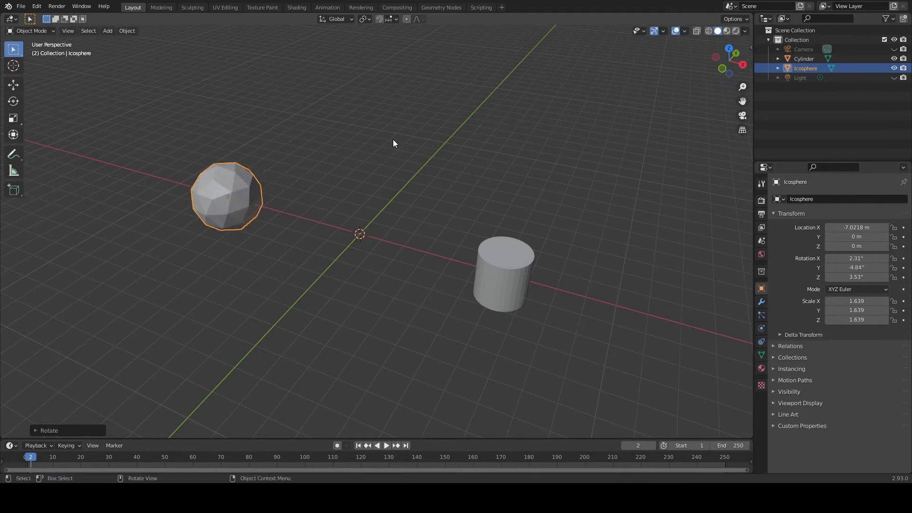
pyautogui.hotkey('alt', 'r')
# Duplicate the ico sphere and move the copy about 6.21 m up along the Z axis
pyautogui.moveTo(301, 147); pyautogui.dragTo(345, 192, button='middle')
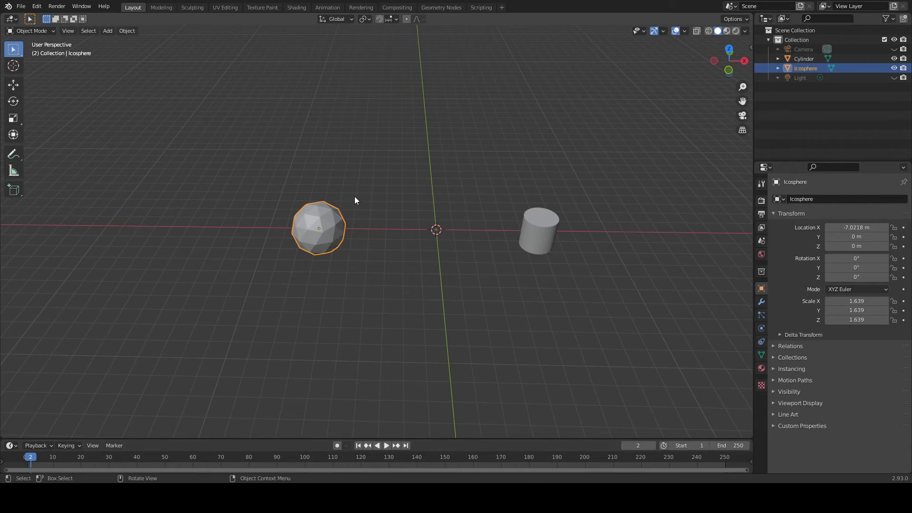
pyautogui.hotkey('shift', 'd')
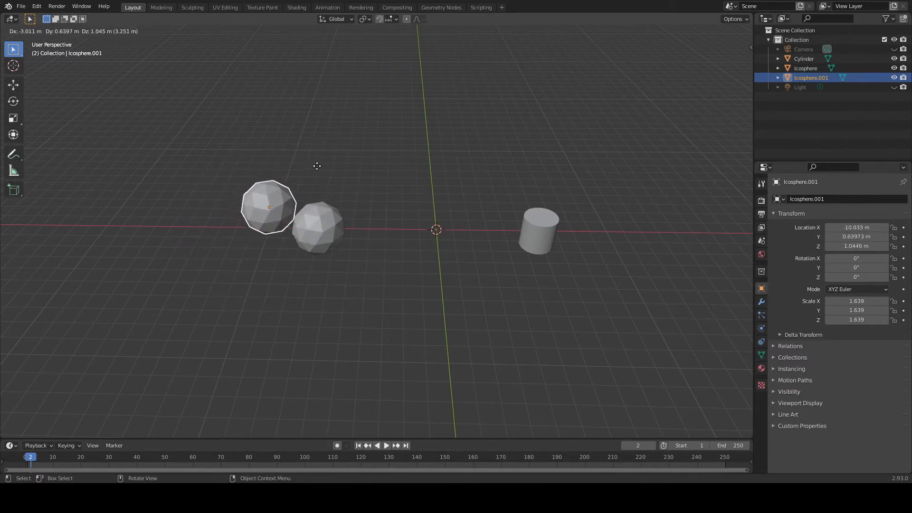
pyautogui.press('x')
pyautogui.press('z')
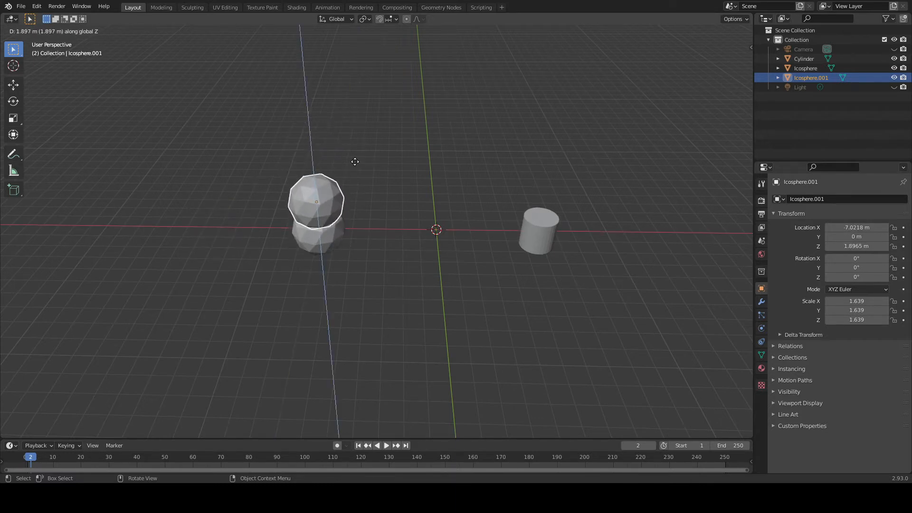
pyautogui.click(357, 93)
pyautogui.moveTo(373, 103); pyautogui.dragTo(395, 124, button='middle')
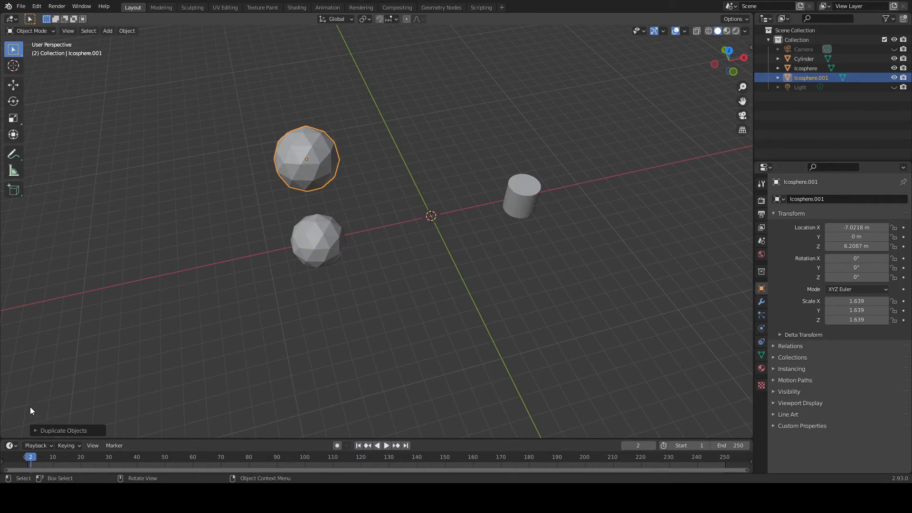
# Adjust the duplicate's move offset to 2.75 m in X, 0.35 m in Y and 5.9987 m in Z, and deselect it
pyautogui.click(42, 431)
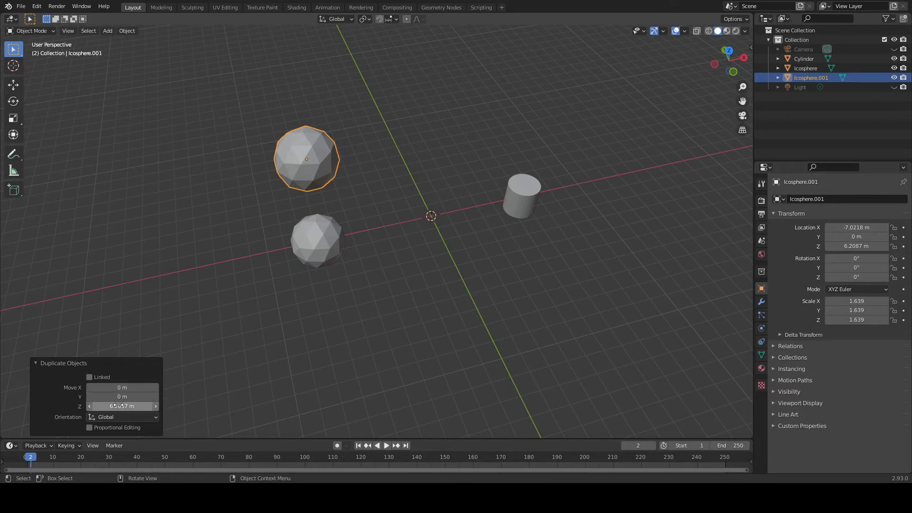
pyautogui.moveTo(127, 389)
pyautogui.mouseDown()
pyautogui.moveTo(95, 389)
pyautogui.moveTo(142, 389)
pyautogui.moveTo(109, 399)
pyautogui.moveTo(190, 407)
pyautogui.moveTo(104, 408)
pyautogui.moveTo(144, 398)
pyautogui.moveTo(113, 397)
pyautogui.mouseUp()
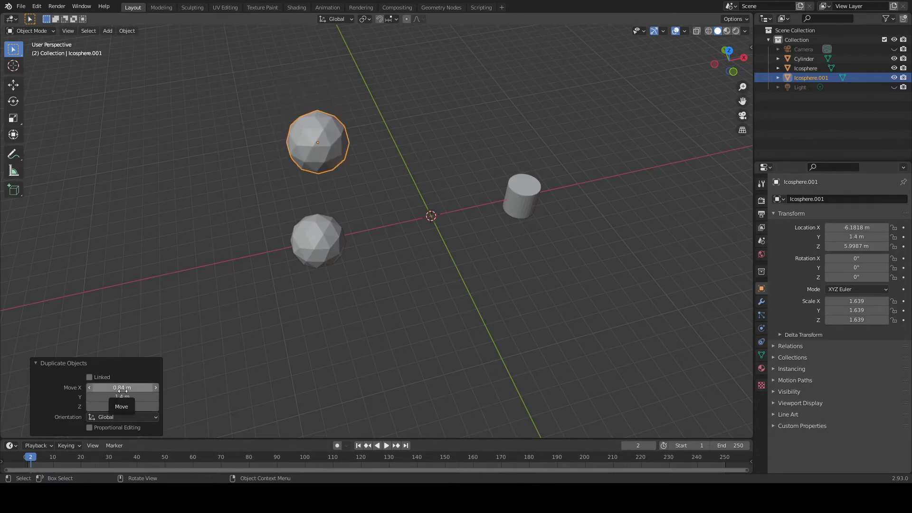
pyautogui.moveTo(265, 186); pyautogui.dragTo(188, 237, button='middle')
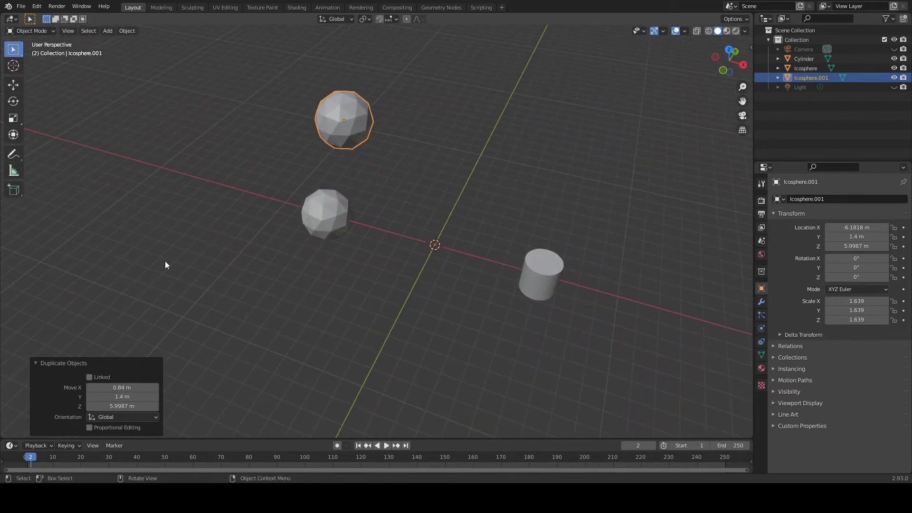
pyautogui.moveTo(115, 388); pyautogui.dragTo(64, 397)
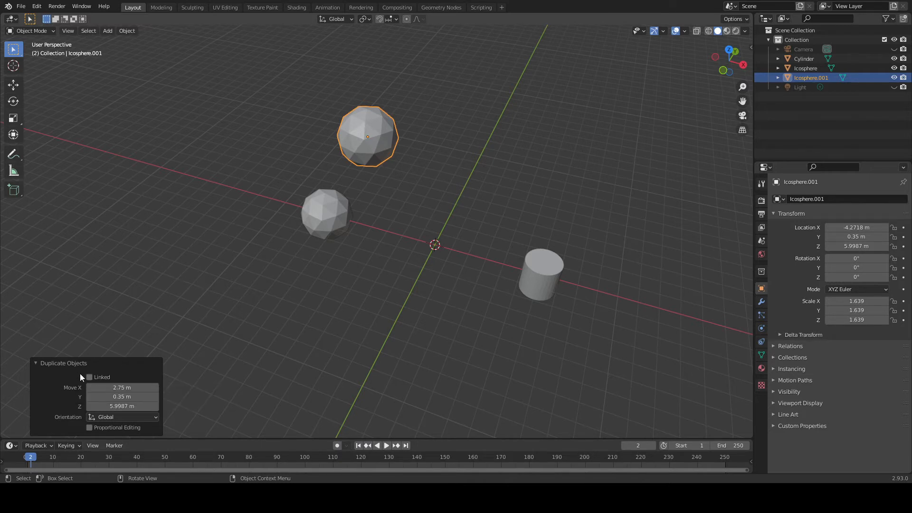
pyautogui.click(178, 259)
pyautogui.moveTo(179, 260); pyautogui.dragTo(238, 239, button='middle')
pyautogui.moveTo(220, 183)
pyautogui.mouseDown(button='middle')
pyautogui.moveTo(230, 184)
pyautogui.moveTo(216, 176)
pyautogui.moveTo(237, 176)
pyautogui.mouseUp(button='middle')
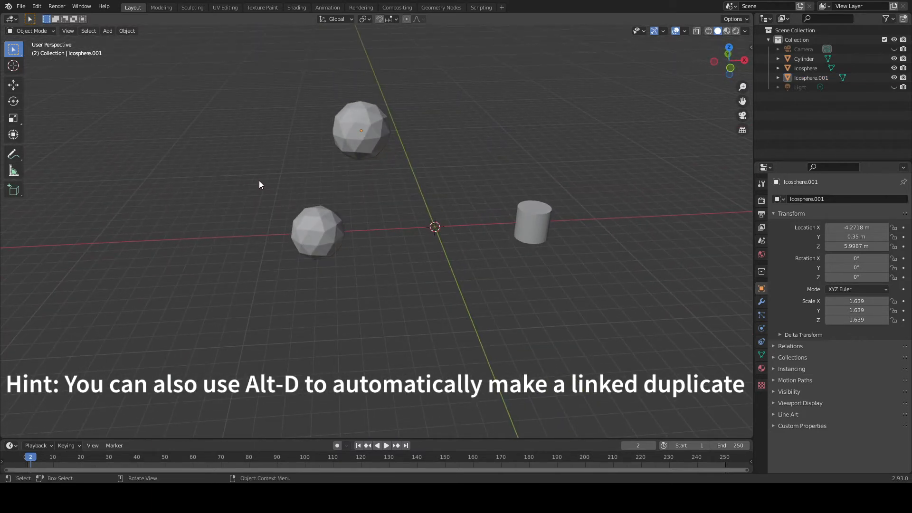
# Enter Edit Mode on the ico spheres and select a single vertex near the bottom of the upper sphere
pyautogui.click(43, 31)
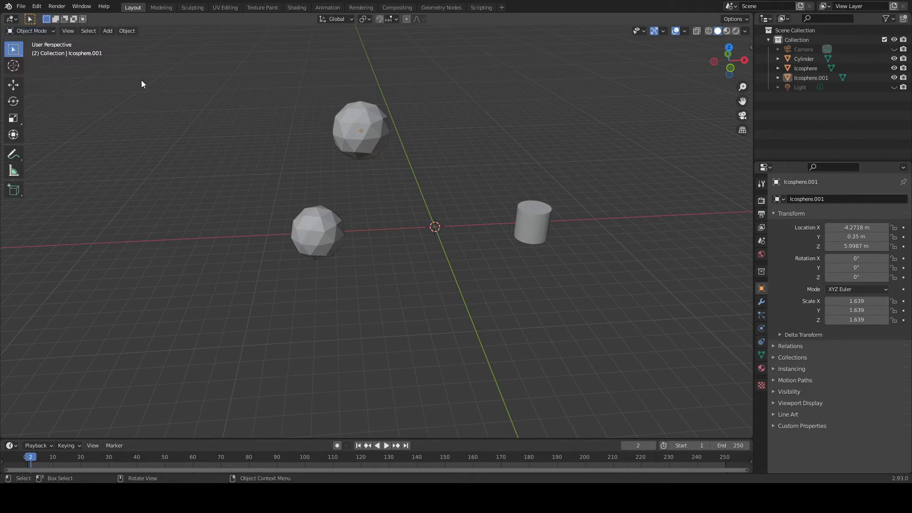
pyautogui.press('Tab')
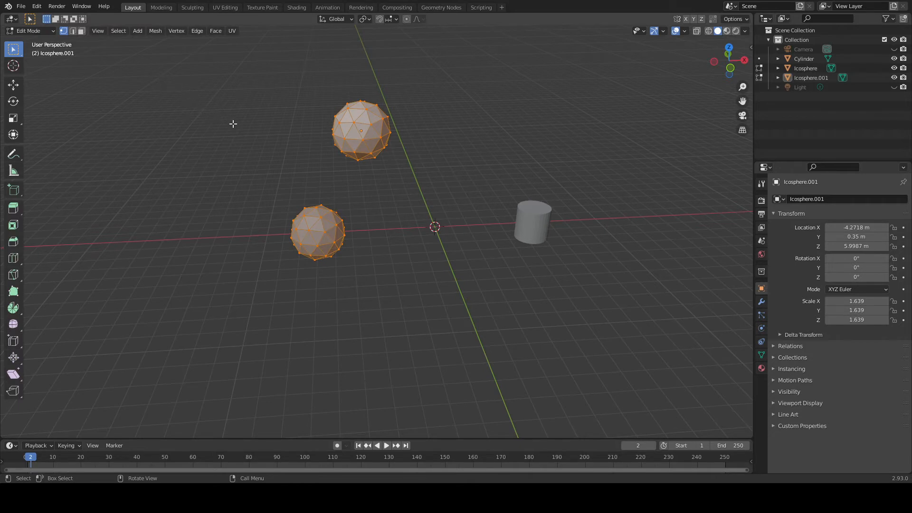
pyautogui.moveTo(233, 123); pyautogui.dragTo(256, 130, button='middle')
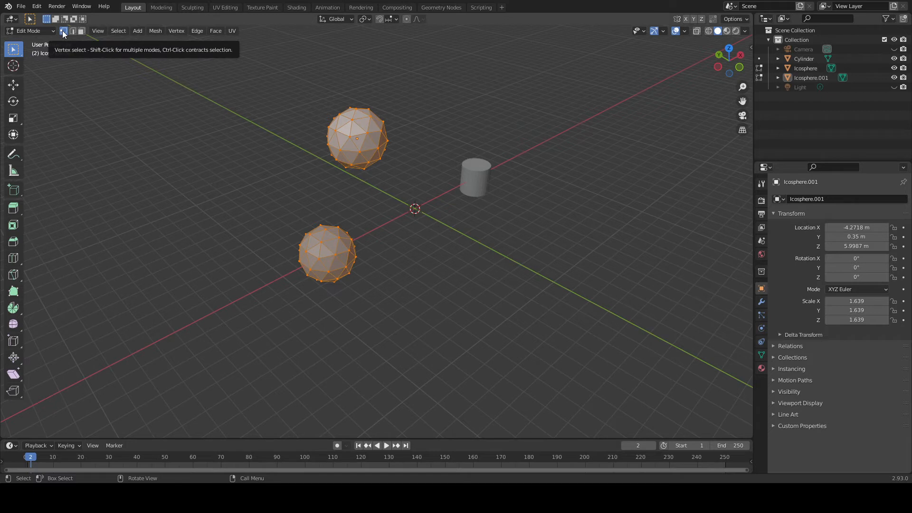
pyautogui.moveTo(280, 214); pyautogui.dragTo(284, 211, button='middle')
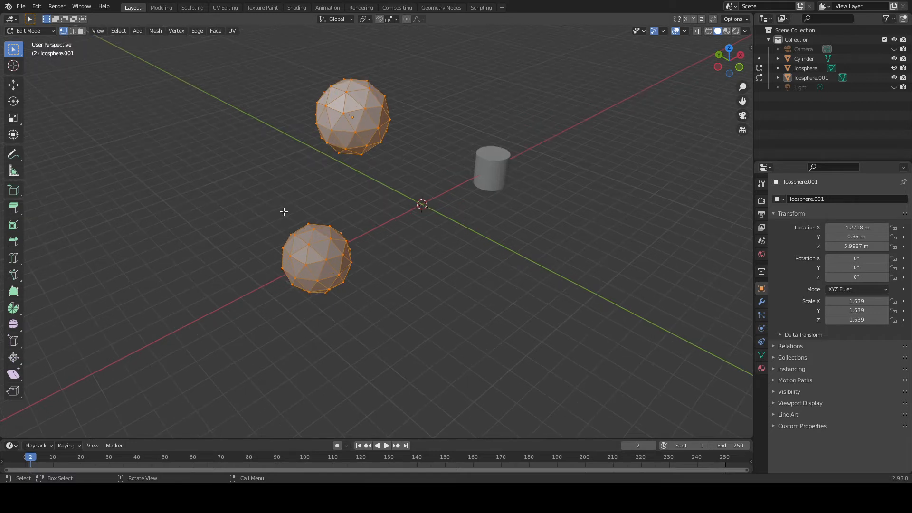
pyautogui.click(345, 149)
pyautogui.scroll(2, 338, 139)
pyautogui.scroll(-1, 328, 124)
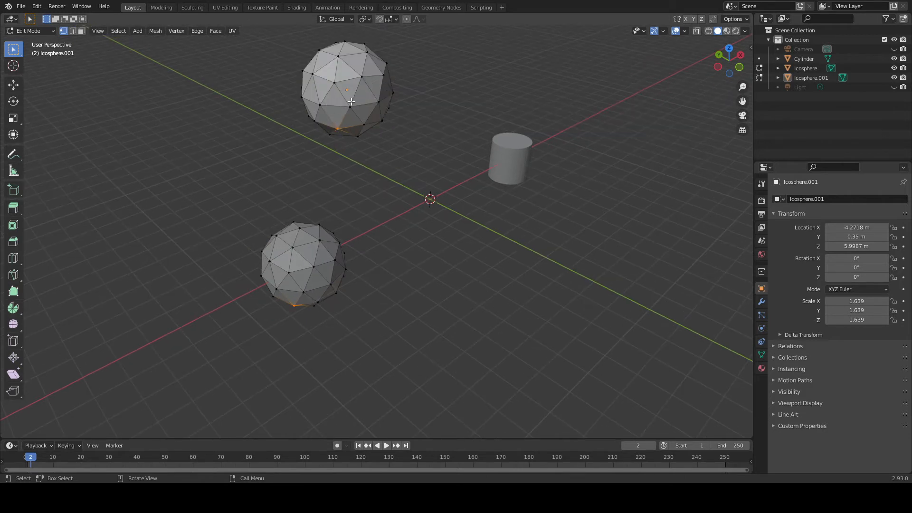
pyautogui.moveTo(395, 110)
pyautogui.mouseDown(button='middle')
pyautogui.moveTo(387, 122)
pyautogui.moveTo(399, 112)
pyautogui.mouseUp(button='middle')
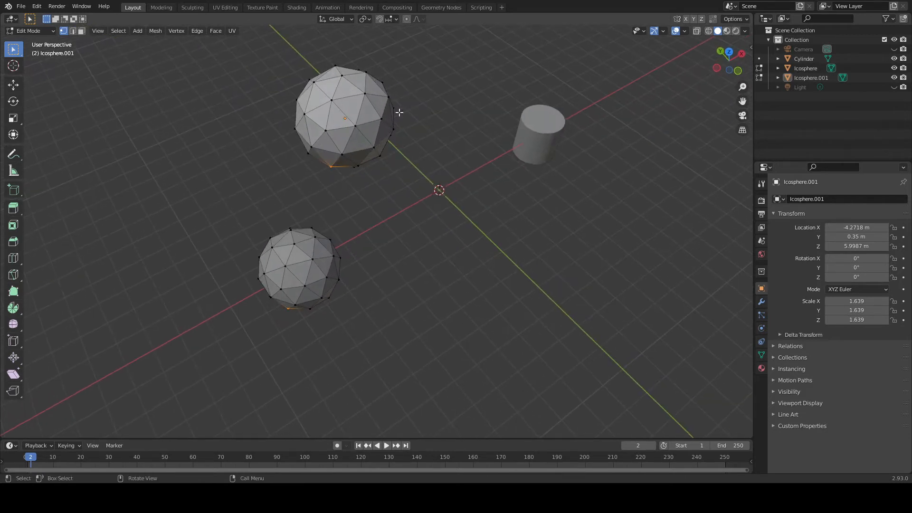
# Select an edge of the upper ico sphere in edge select mode, and a single face in face select mode
pyautogui.click(73, 31)
pyautogui.click(331, 116)
pyautogui.moveTo(336, 90); pyautogui.dragTo(352, 100)
pyautogui.click(81, 32)
pyautogui.click(335, 117)
pyautogui.click(318, 98)
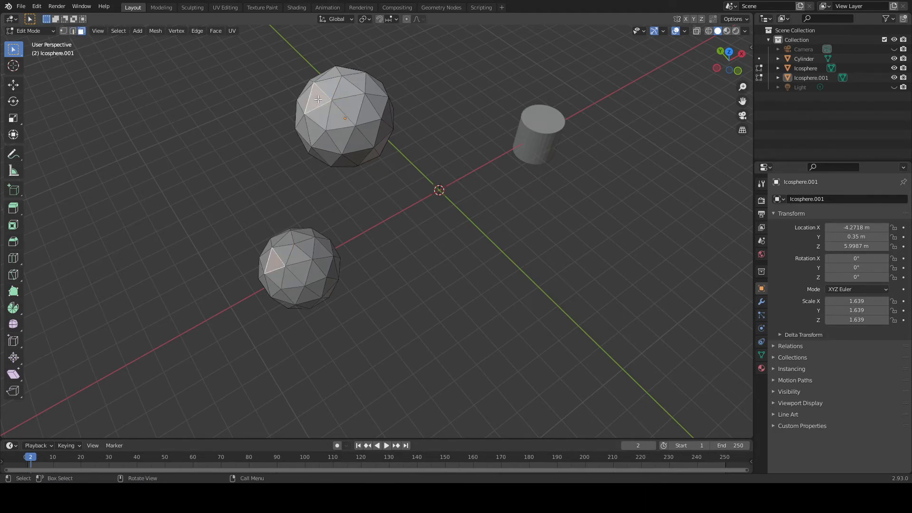
# Cycle the mesh selection mode through vertex, edge and face select, ending in face select
pyautogui.click(69, 33)
pyautogui.press('3')
pyautogui.press('2')
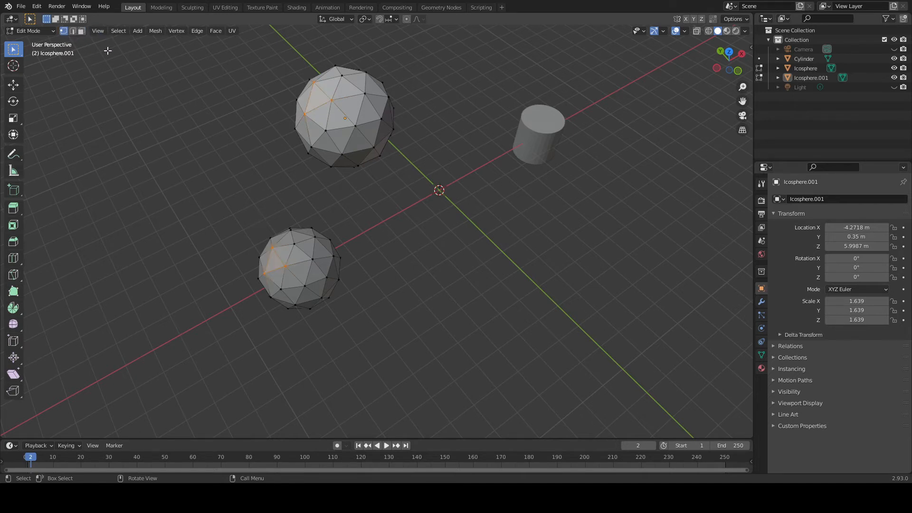
pyautogui.press('3')
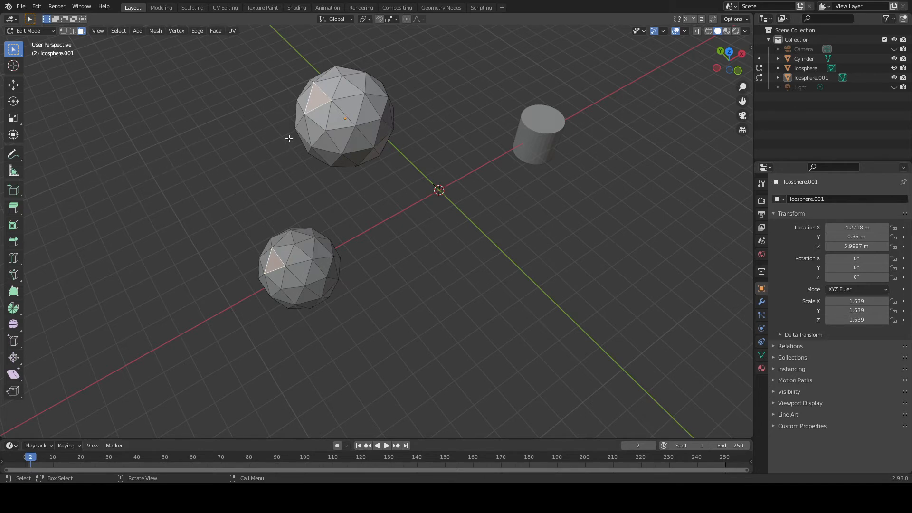
# Select a face near the top of the upper ico sphere, move it freely about 0.2 m outward, and return to Object Mode
pyautogui.click(324, 115)
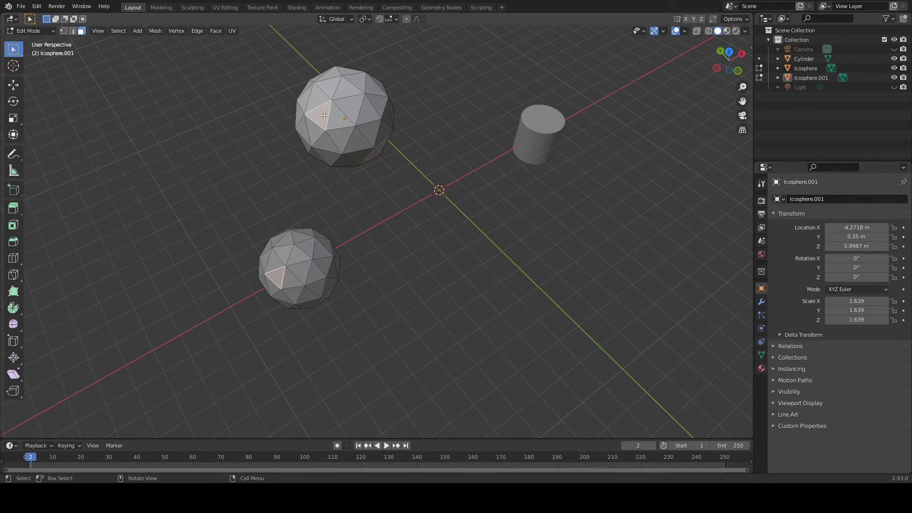
pyautogui.click(345, 102)
pyautogui.click(342, 91)
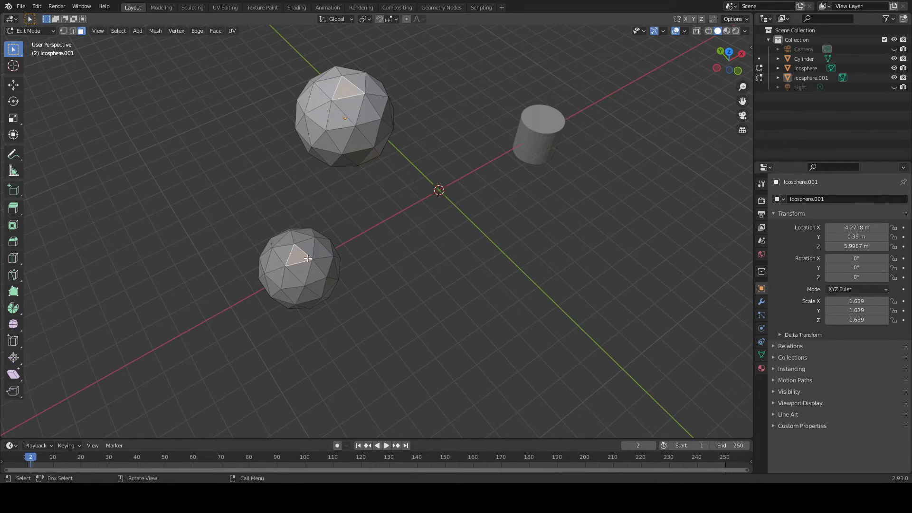
pyautogui.moveTo(326, 209); pyautogui.dragTo(412, 197, button='middle')
pyautogui.moveTo(418, 154)
pyautogui.mouseDown(button='middle')
pyautogui.moveTo(423, 187)
pyautogui.moveTo(438, 173)
pyautogui.moveTo(470, 171)
pyautogui.moveTo(446, 162)
pyautogui.moveTo(414, 167)
pyautogui.moveTo(428, 159)
pyautogui.moveTo(429, 168)
pyautogui.mouseUp(button='middle')
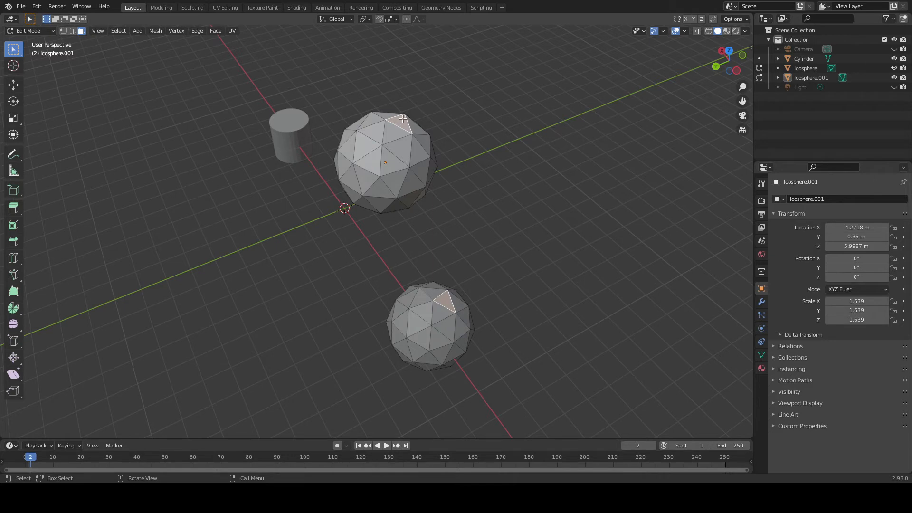
pyautogui.press('g')
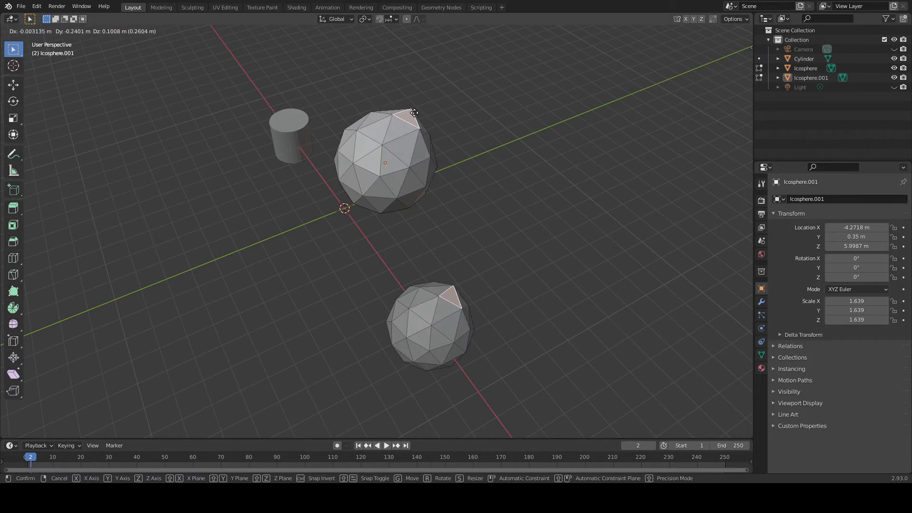
pyautogui.click(411, 114)
pyautogui.moveTo(485, 106); pyautogui.dragTo(275, 252, button='middle')
pyautogui.moveTo(351, 244); pyautogui.dragTo(248, 250, button='middle')
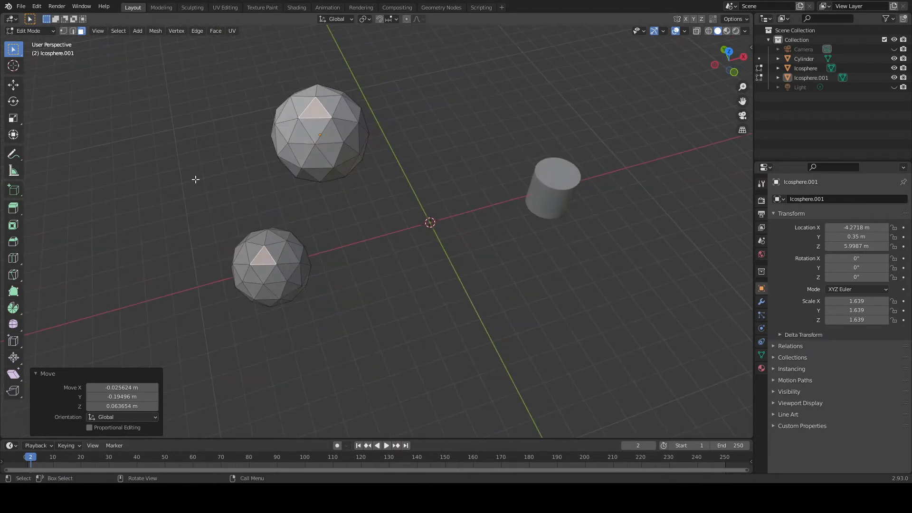
pyautogui.press('Tab')
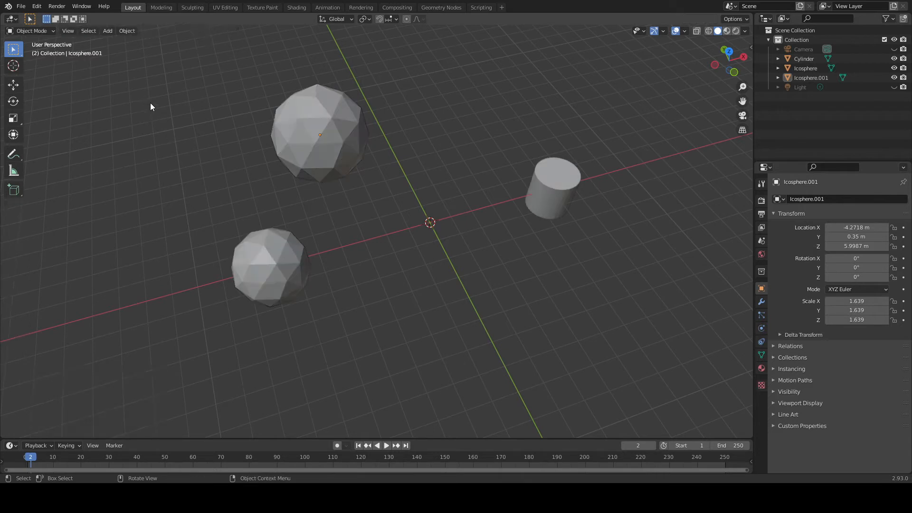
# Delete the upper duplicate ico sphere and the original ico sphere
pyautogui.click(307, 139)
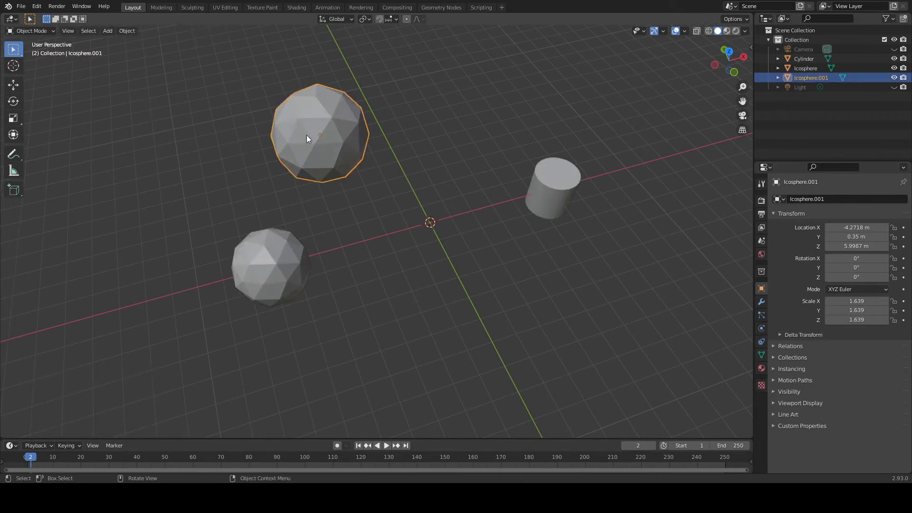
pyautogui.press('x')
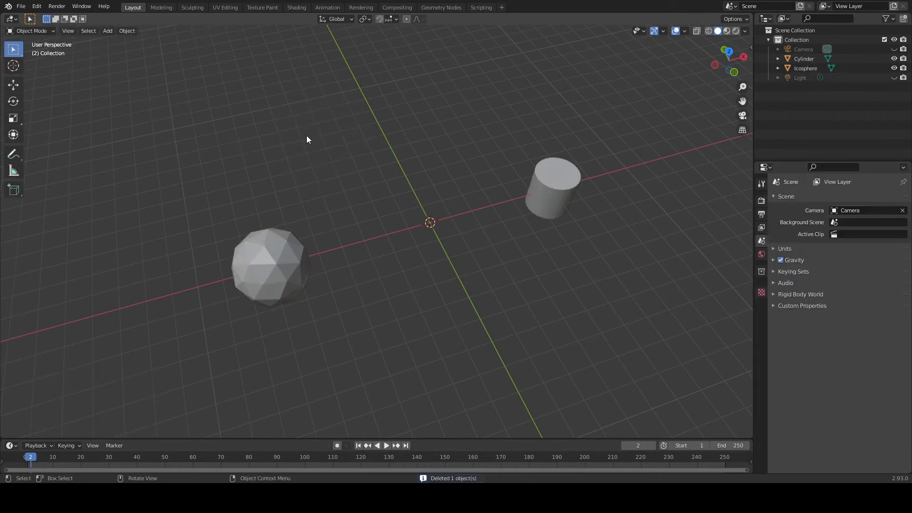
pyautogui.keyDown('alt'); pyautogui.middleClick(271, 265); pyautogui.keyUp('alt')
pyautogui.scroll(2, 351, 244)
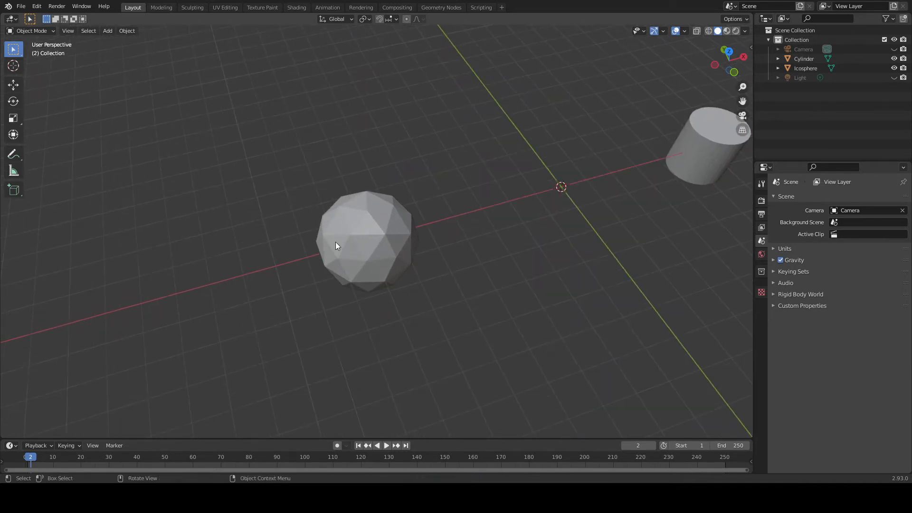
pyautogui.moveTo(361, 236); pyautogui.dragTo(398, 197, button='middle')
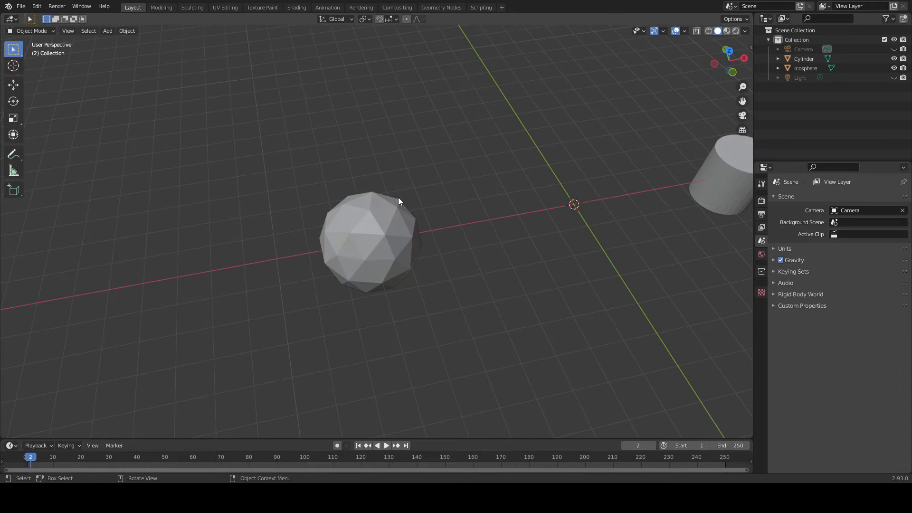
pyautogui.click(395, 209)
pyautogui.press('Delete')
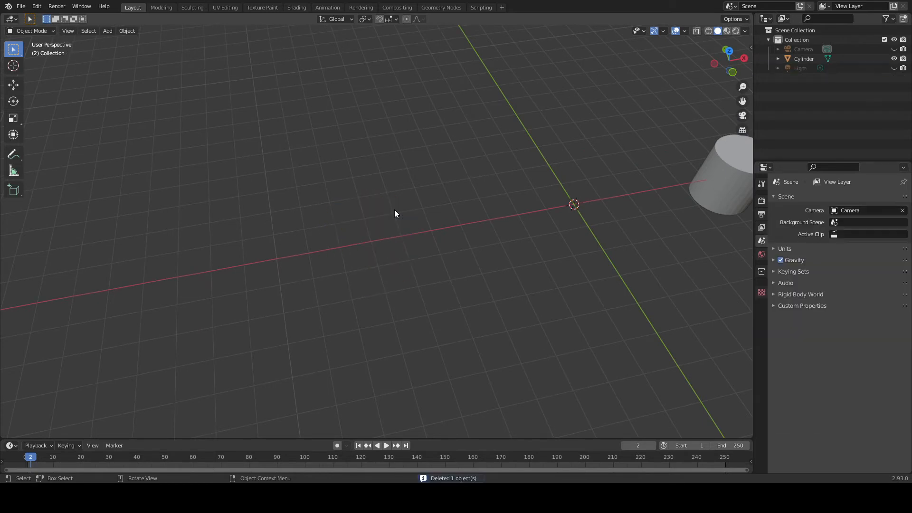
# Make the cylinder the active object and enter Edit Mode on its mesh
pyautogui.moveTo(606, 197); pyautogui.dragTo(397, 210, button='middle')
pyautogui.click(442, 195)
pyautogui.keyDown('shift'); pyautogui.moveTo(474, 177); pyautogui.dragTo(406, 178, button='middle'); pyautogui.keyUp('shift')
pyautogui.scroll(1, 365, 199)
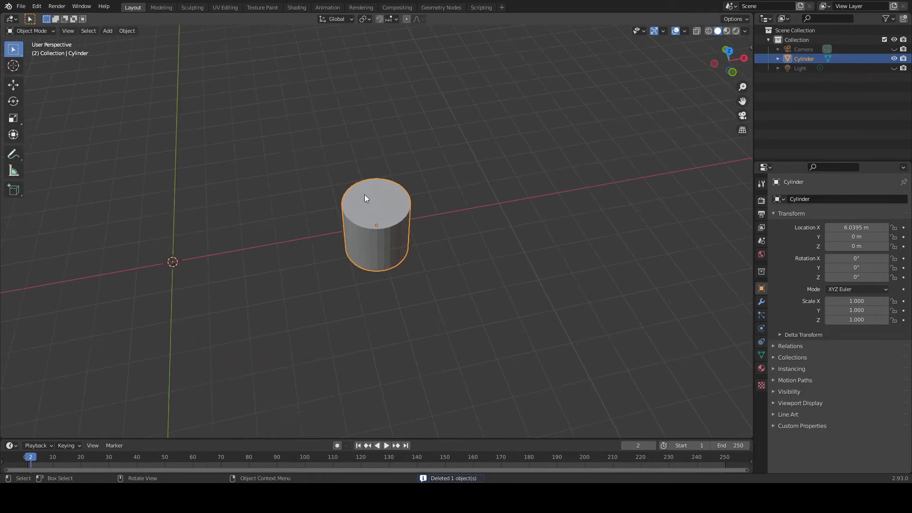
pyautogui.click(27, 29)
pyautogui.click(222, 77)
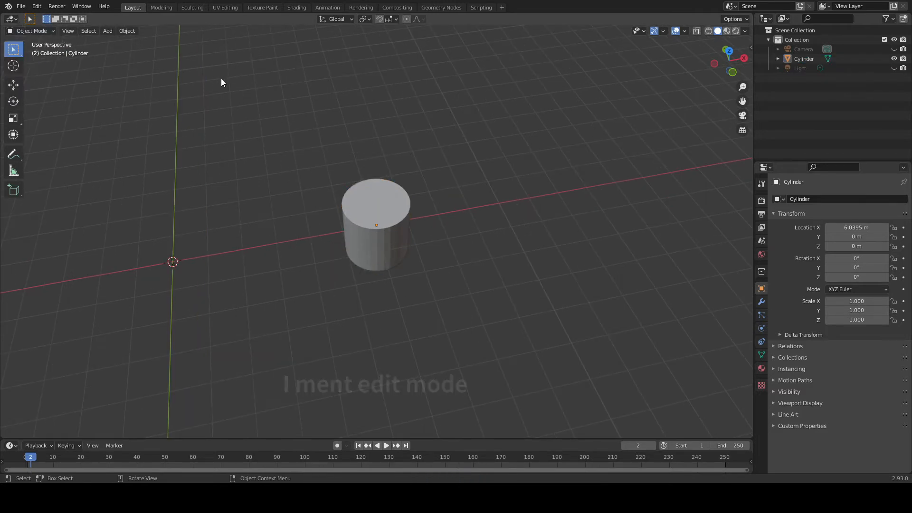
pyautogui.press('Tab')
pyautogui.moveTo(261, 169); pyautogui.dragTo(307, 170, button='middle')
pyautogui.scroll(2, 278, 181)
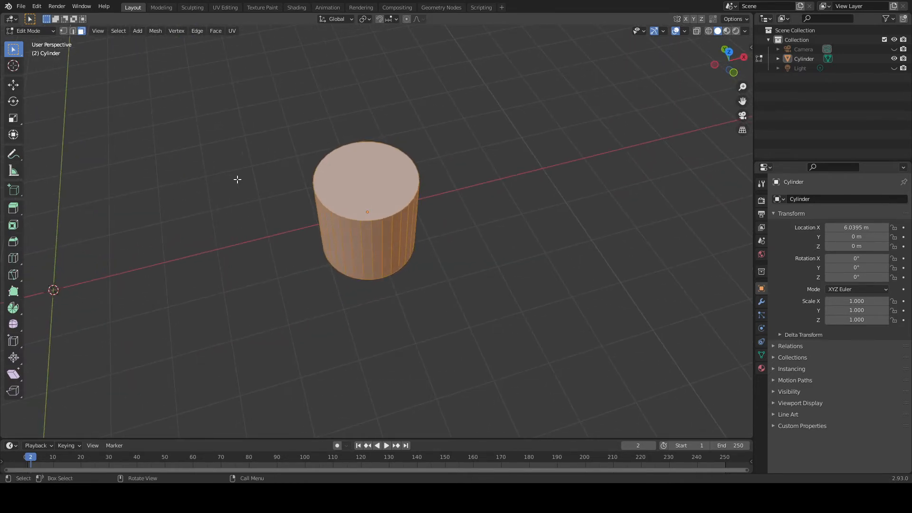
# Select the cylinder's top face and move it freely about 0.09 m
pyautogui.moveTo(226, 181); pyautogui.dragTo(324, 185, button='middle')
pyautogui.click(335, 188)
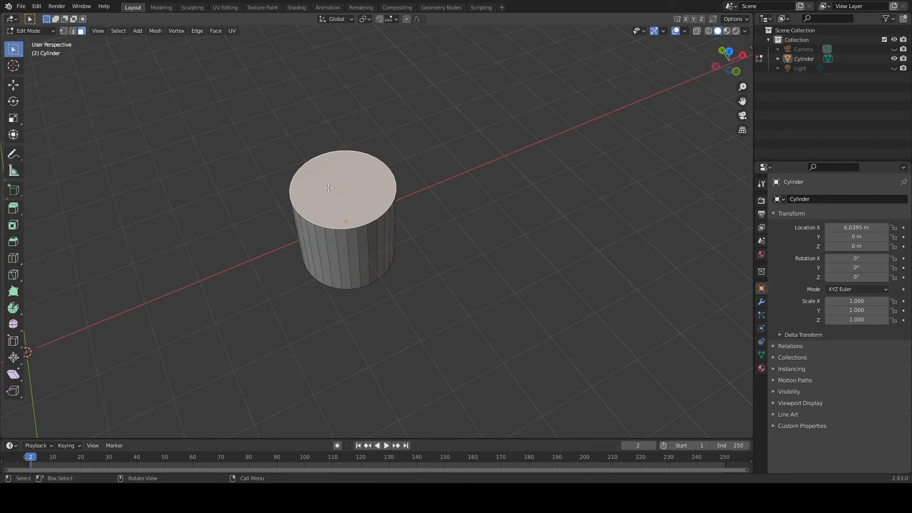
pyautogui.press('g')
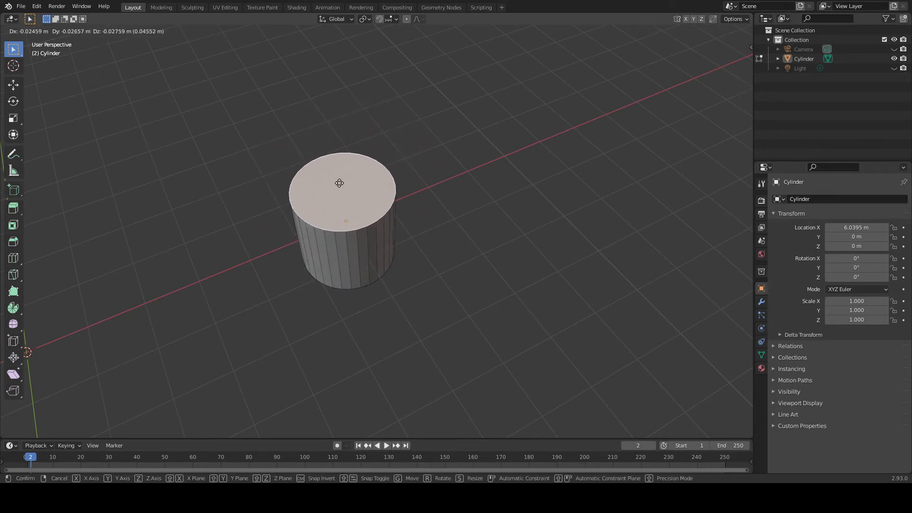
pyautogui.click(336, 182)
# Try scaling and rotating the cylinder's top face, and undo the rotation
pyautogui.press('s')
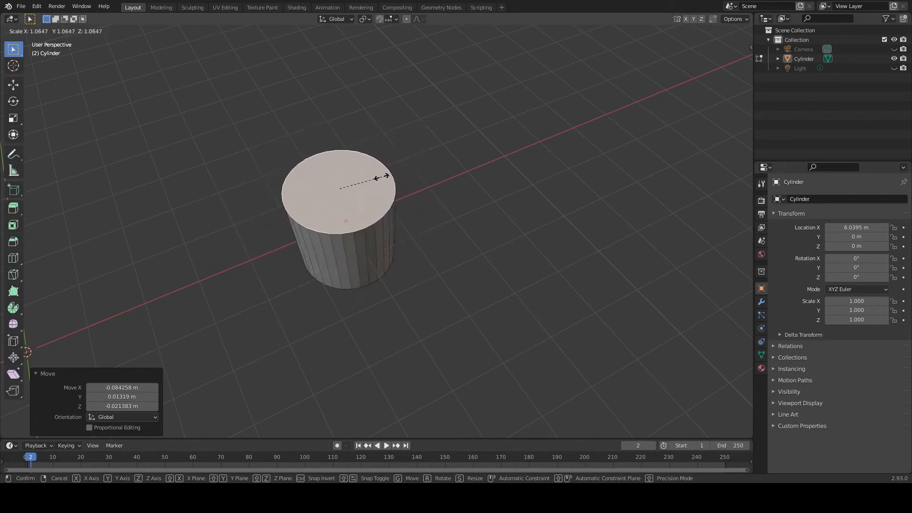
pyautogui.press('r')
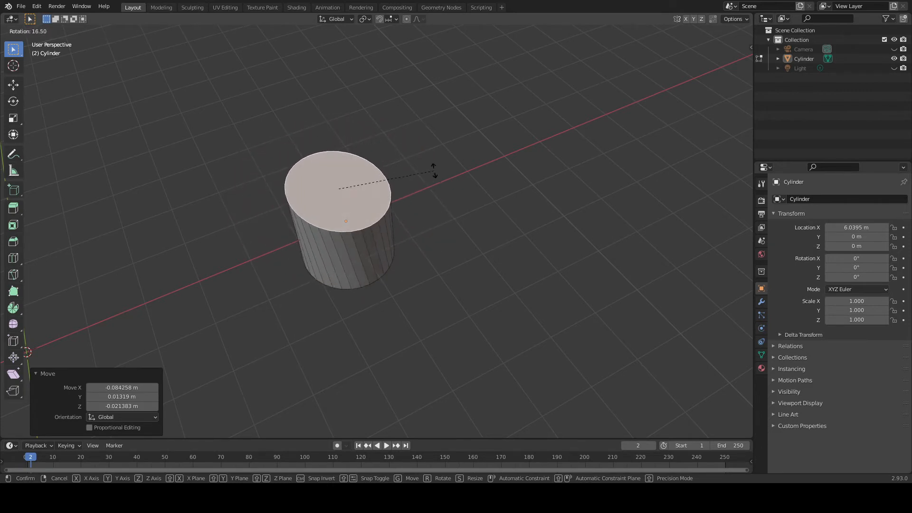
pyautogui.click(424, 169)
pyautogui.hotkey('ctrl', 'z')
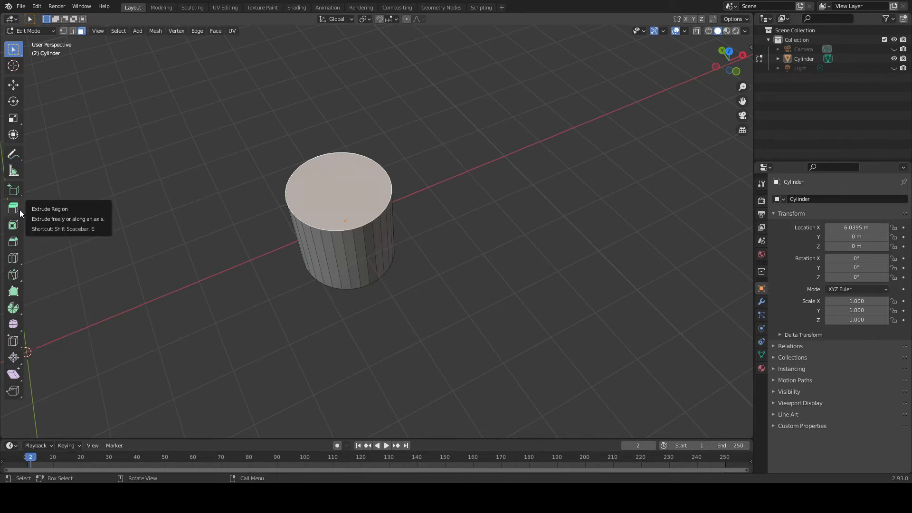
# Extrude the cylinder's top face upward three times, each by about 1 m
pyautogui.press('e')
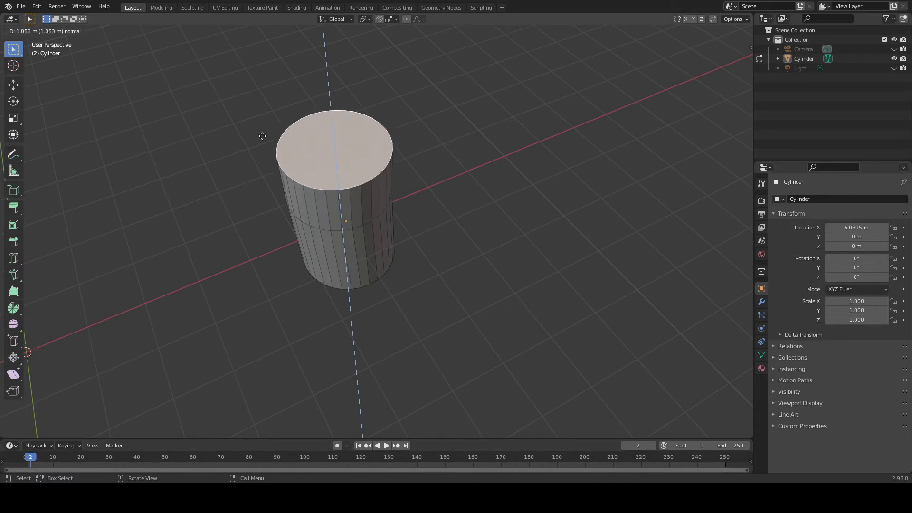
pyautogui.click(262, 126)
pyautogui.moveTo(260, 131); pyautogui.dragTo(342, 160, button='middle')
pyautogui.press('e')
pyautogui.click(415, 129)
pyautogui.moveTo(415, 129); pyautogui.dragTo(381, 162, button='middle')
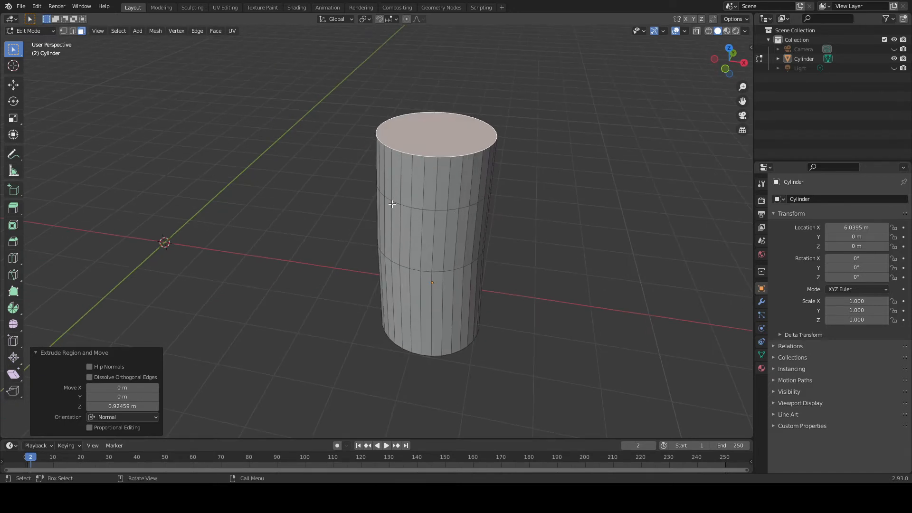
pyautogui.press('e')
pyautogui.click(520, 81)
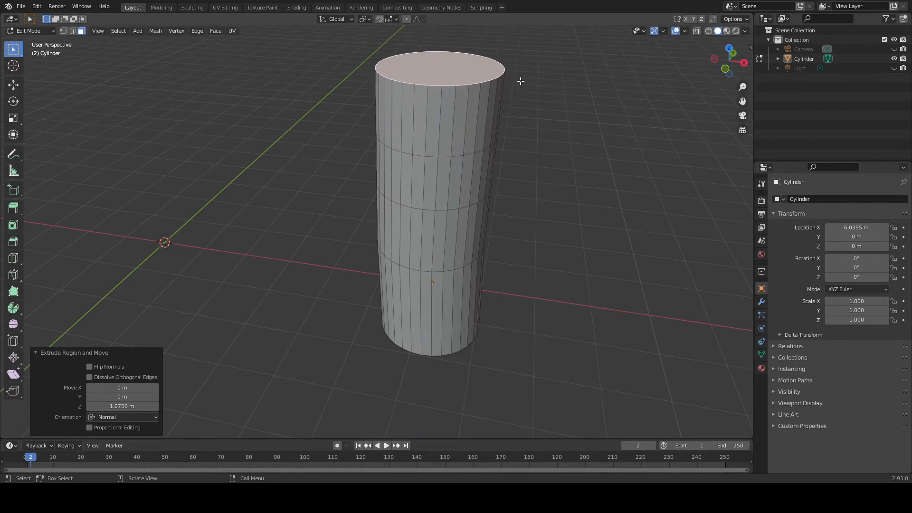
# Extrude three separate side faces of the cylinder's uppermost segment outward into fins, the last one about 1.4 m long
pyautogui.moveTo(514, 124); pyautogui.dragTo(357, 166, button='middle')
pyautogui.click(357, 161)
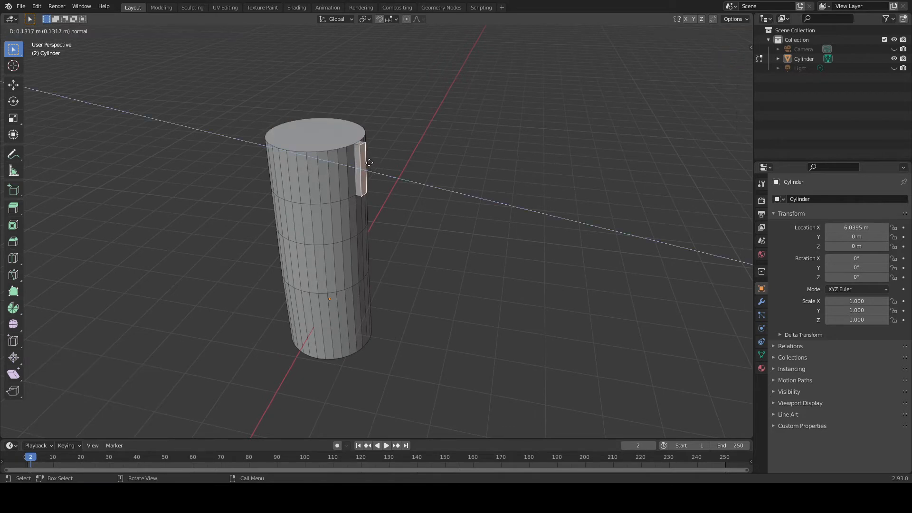
pyautogui.press('e')
pyautogui.click(413, 174)
pyautogui.click(315, 172)
pyautogui.press('e')
pyautogui.click(308, 207)
pyautogui.click(279, 168)
pyautogui.press('e')
pyautogui.click(236, 196)
pyautogui.moveTo(314, 154); pyautogui.dragTo(324, 132, button='middle')
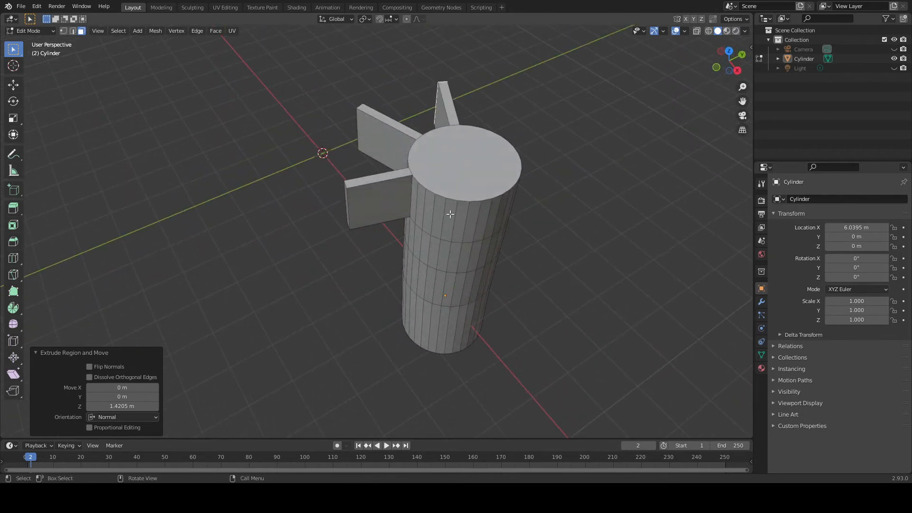
# Extrude two more side faces of the uppermost segment outward into fins, the second about 1.75 m long
pyautogui.click(451, 214)
pyautogui.press('e')
pyautogui.click(450, 274)
pyautogui.click(495, 211)
pyautogui.press('e')
pyautogui.click(608, 259)
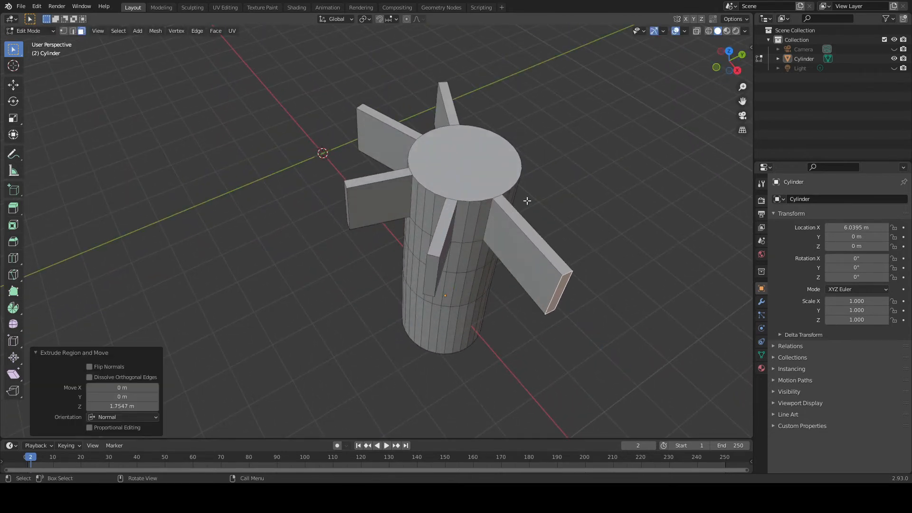
# Extrude three further side faces of the uppermost segment on the cylinder's far side outward into fins
pyautogui.moveTo(545, 179); pyautogui.dragTo(405, 261, button='middle')
pyautogui.click(432, 269)
pyautogui.press('e')
pyautogui.click(491, 306)
pyautogui.click(405, 262)
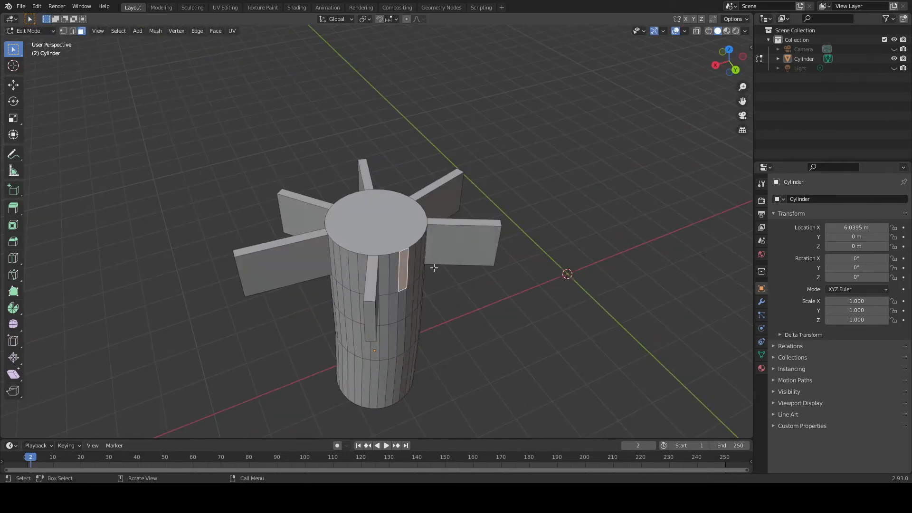
pyautogui.press('e')
pyautogui.click(489, 310)
pyautogui.click(347, 270)
pyautogui.press('e')
pyautogui.click(255, 238)
# Undo all the fin extrusions around the cylinder's uppermost segment
pyautogui.moveTo(255, 238); pyautogui.dragTo(466, 136, button='middle')
pyautogui.hotkey('ctrl', 'z')
pyautogui.hotkey('ctrl', 'z')
pyautogui.hotkey('ctrl', 'z')
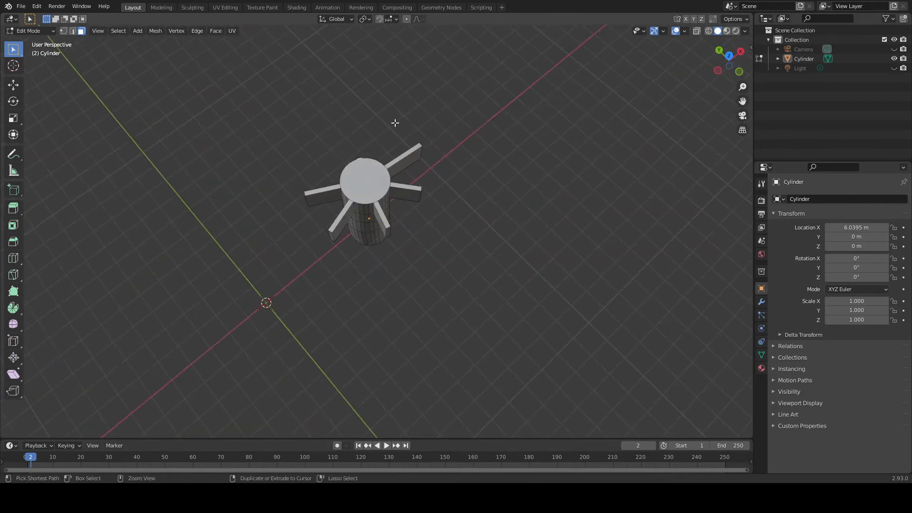
pyautogui.hotkey('ctrl', 'z')
pyautogui.hotkey('ctrl', 'z')
pyautogui.hotkey('ctrl', 'z')
pyautogui.hotkey('ctrl', 'z')
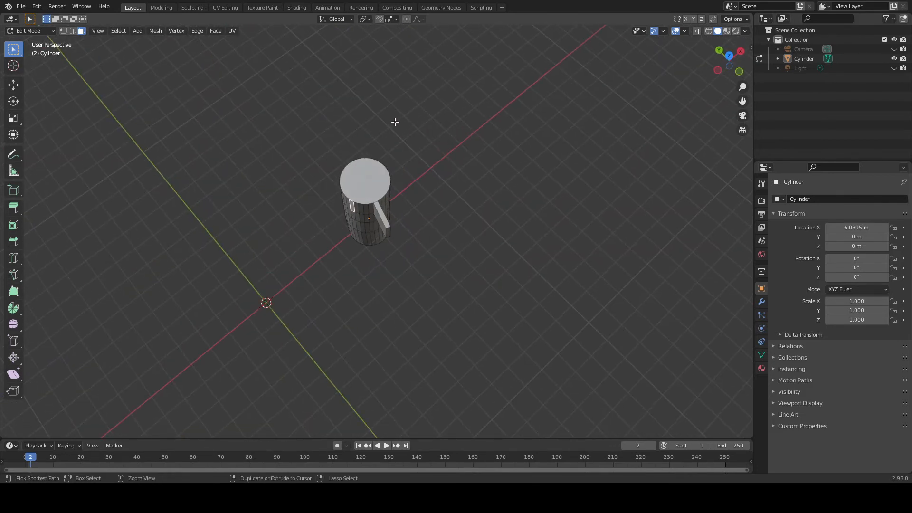
pyautogui.hotkey('ctrl', 'z')
# Switch to edge select and extrude one edge of the cylinder's top rim horizontally outward about 0.88 m
pyautogui.moveTo(393, 133)
pyautogui.mouseDown(button='middle')
pyautogui.moveTo(369, 114)
pyautogui.moveTo(406, 125)
pyautogui.mouseUp(button='middle')
pyautogui.scroll(3, 390, 116)
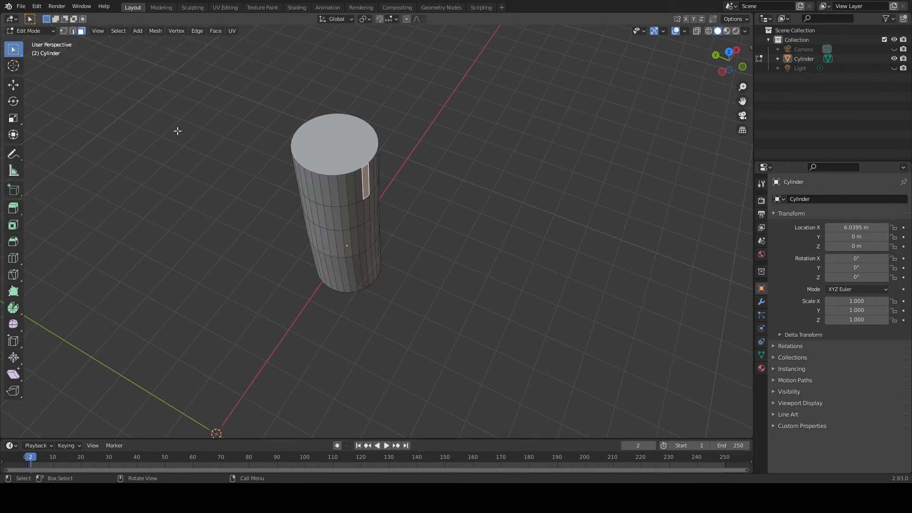
pyautogui.press('2')
pyautogui.moveTo(178, 131); pyautogui.dragTo(196, 136, button='middle')
pyautogui.scroll(4, 257, 137)
pyautogui.moveTo(302, 202); pyautogui.dragTo(378, 166, button='middle')
pyautogui.press('e')
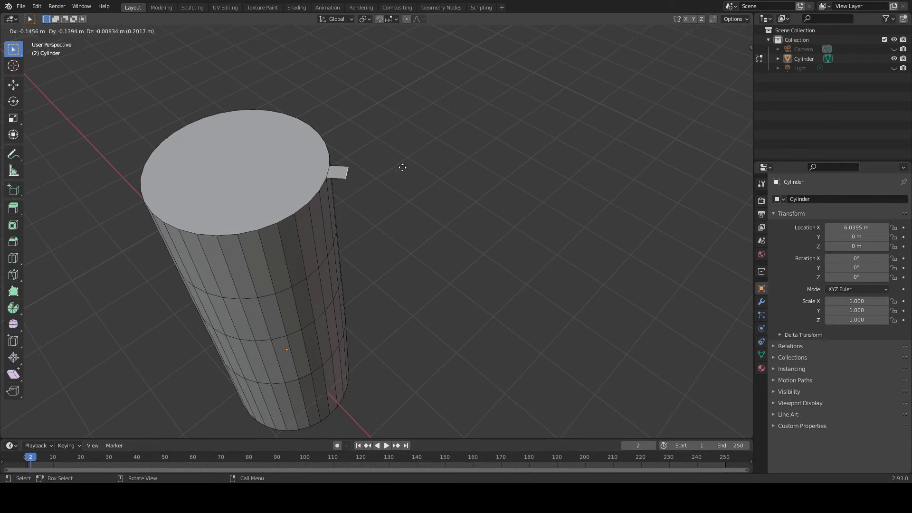
pyautogui.click(465, 167)
# Try extruding the strip's outer edge freely downward, and undo that extrusion
pyautogui.moveTo(465, 167); pyautogui.dragTo(455, 149, button='middle')
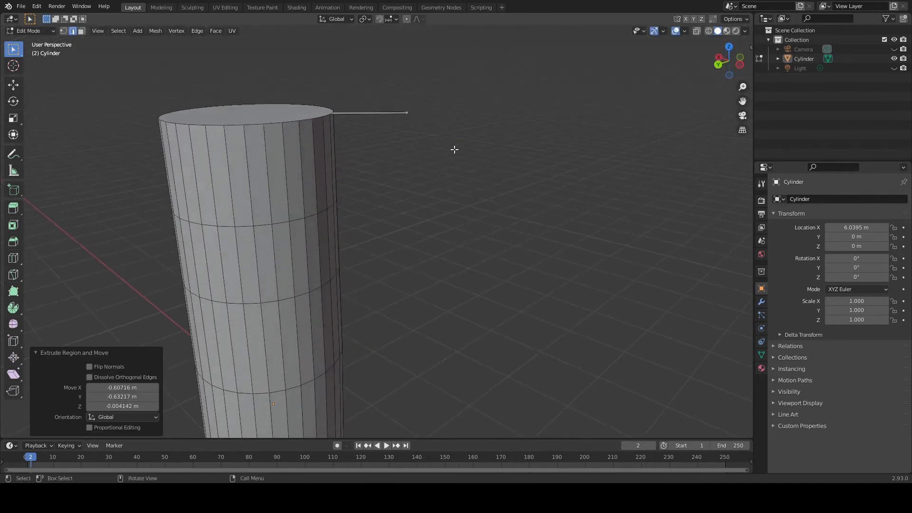
pyautogui.press('e')
pyautogui.click(448, 227)
pyautogui.moveTo(448, 227); pyautogui.dragTo(380, 200, button='middle')
pyautogui.hotkey('ctrl', 'z')
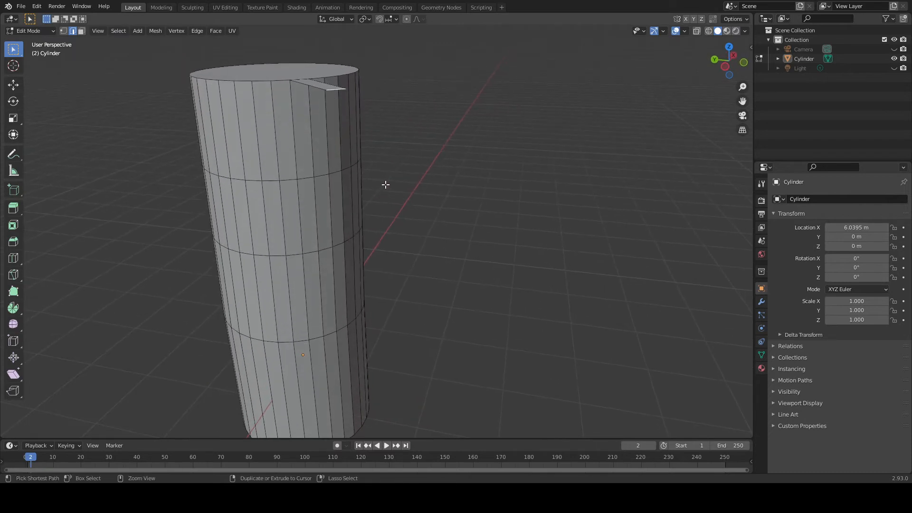
# Extrude the strip's outer edge downward along the Z axis by about 0.96 m
pyautogui.press('e')
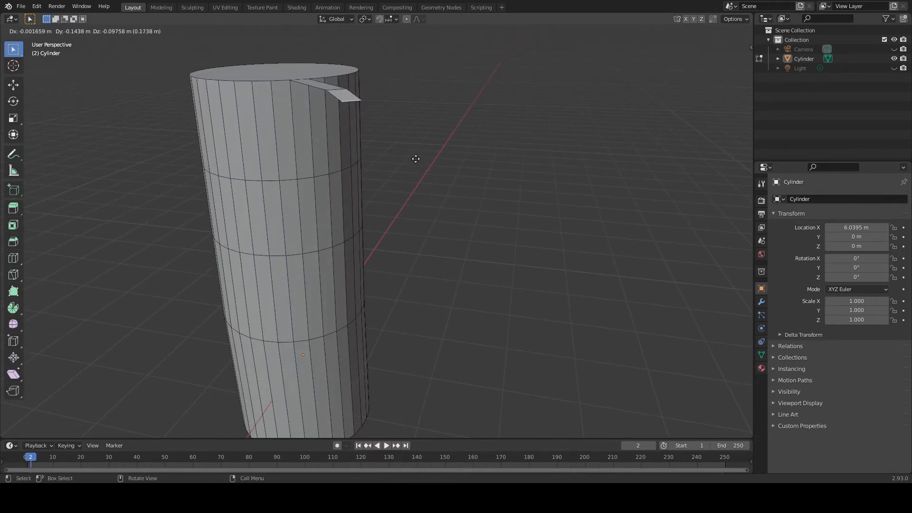
pyautogui.press('z')
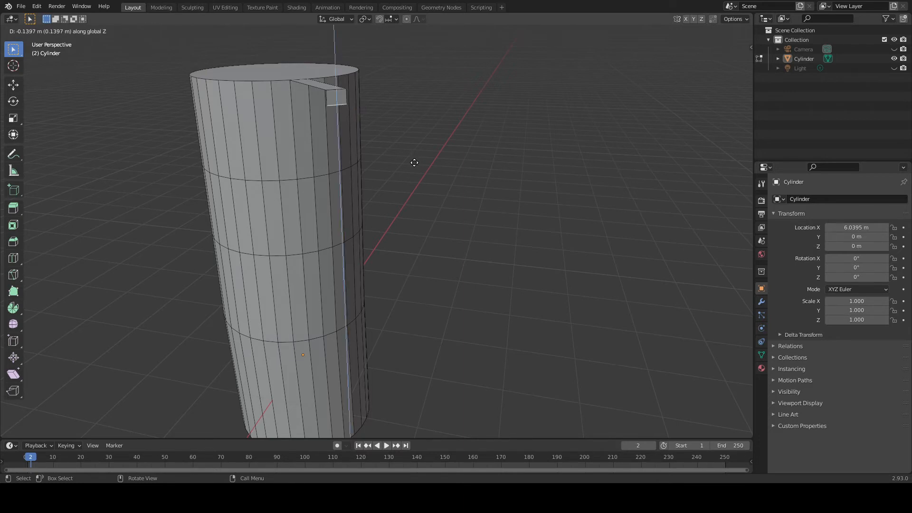
pyautogui.click(394, 242)
# Fill a face between the handle's bottom edge and the facing edge on the cylinder's uppermost horizontal ring
pyautogui.scroll(5, 426, 216)
pyautogui.moveTo(448, 214)
pyautogui.mouseDown(button='middle')
pyautogui.moveTo(436, 204)
pyautogui.moveTo(355, 206)
pyautogui.mouseUp(button='middle')
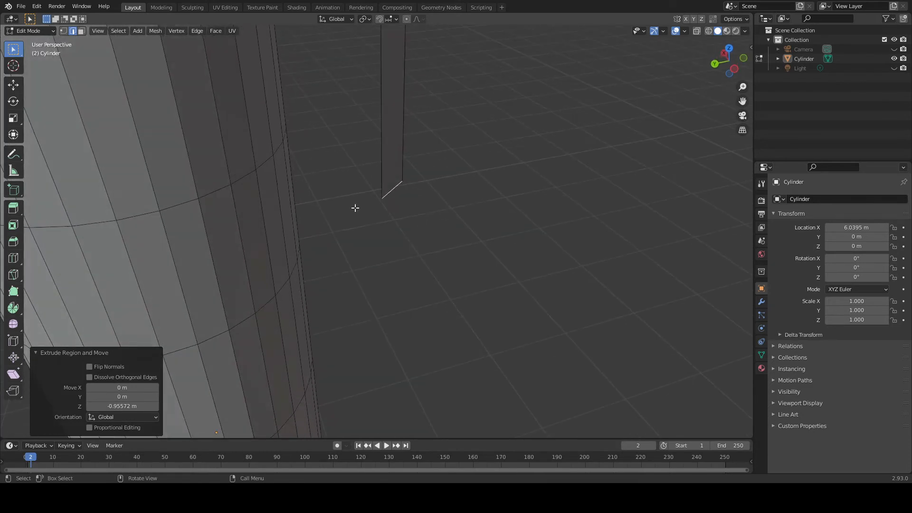
pyautogui.click(267, 162)
pyautogui.moveTo(351, 195)
pyautogui.mouseDown(button='middle')
pyautogui.moveTo(337, 195)
pyautogui.moveTo(358, 201)
pyautogui.mouseUp(button='middle')
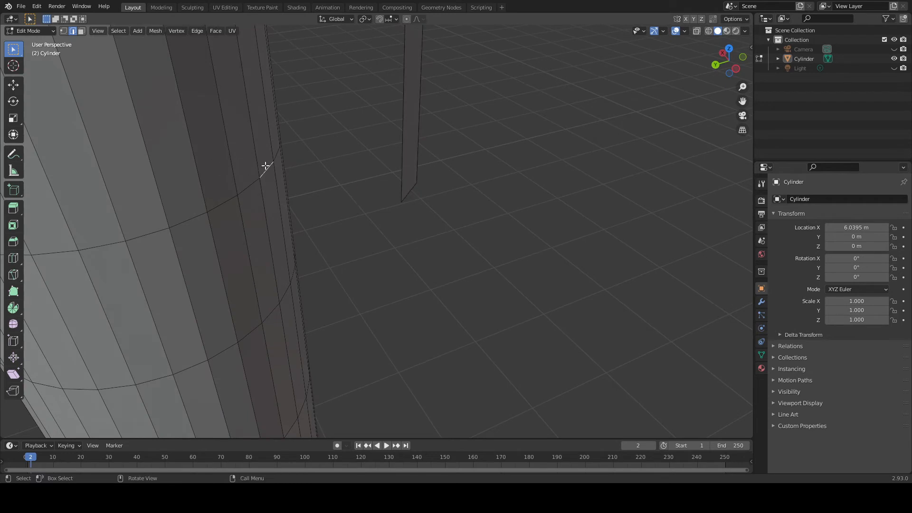
pyautogui.press('shift')
pyautogui.keyDown('shift'); pyautogui.click(405, 197); pyautogui.keyUp('shift')
pyautogui.press('f')
pyautogui.moveTo(335, 143); pyautogui.dragTo(309, 167, button='middle')
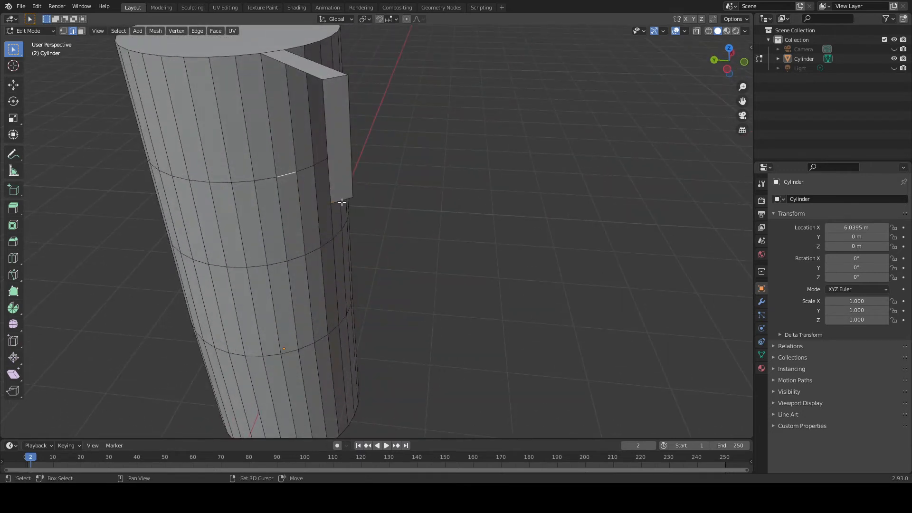
pyautogui.keyDown('alt'); pyautogui.click(383, 167); pyautogui.keyUp('alt')
pyautogui.moveTo(383, 167); pyautogui.dragTo(343, 139, button='middle')
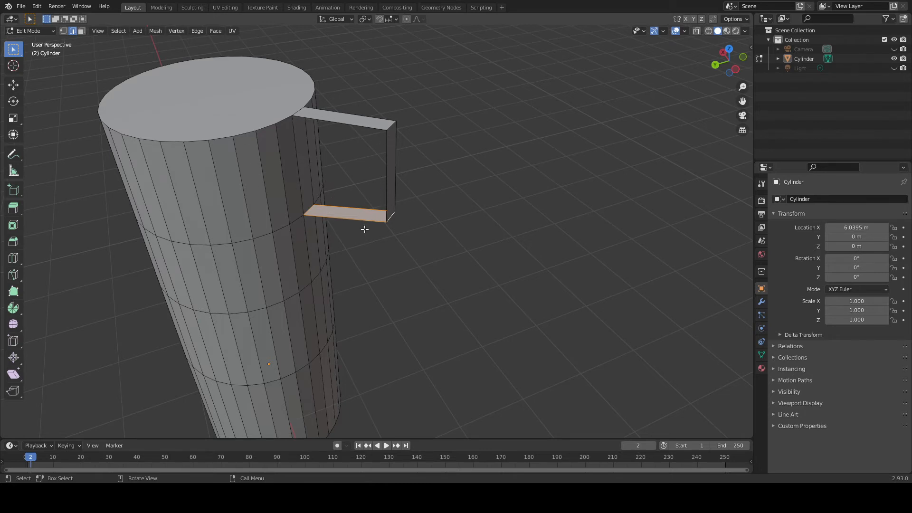
# Loop-select the edges along one side of the handle, followed by the edge loop around the cylinder's top rim
pyautogui.keyDown('alt'); pyautogui.click(386, 172); pyautogui.keyUp('alt')
pyautogui.scroll(2, 361, 166)
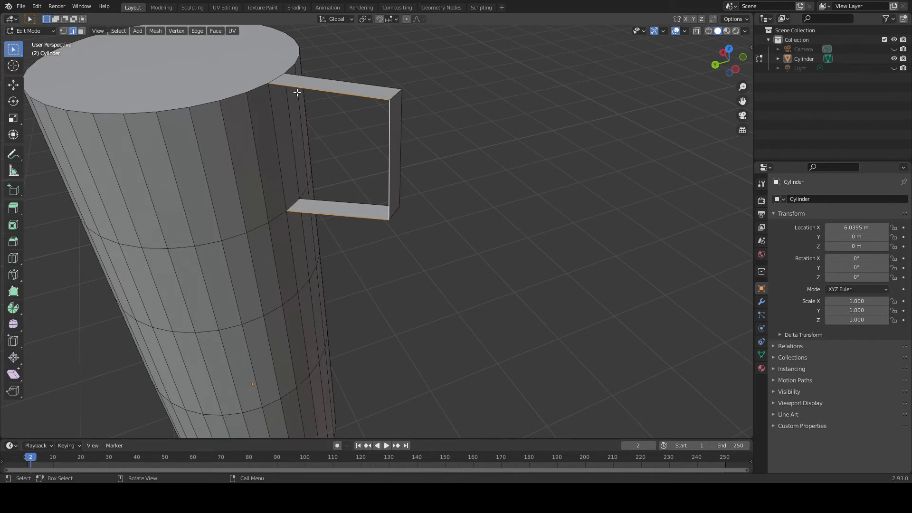
pyautogui.moveTo(287, 103); pyautogui.dragTo(310, 186, button='middle')
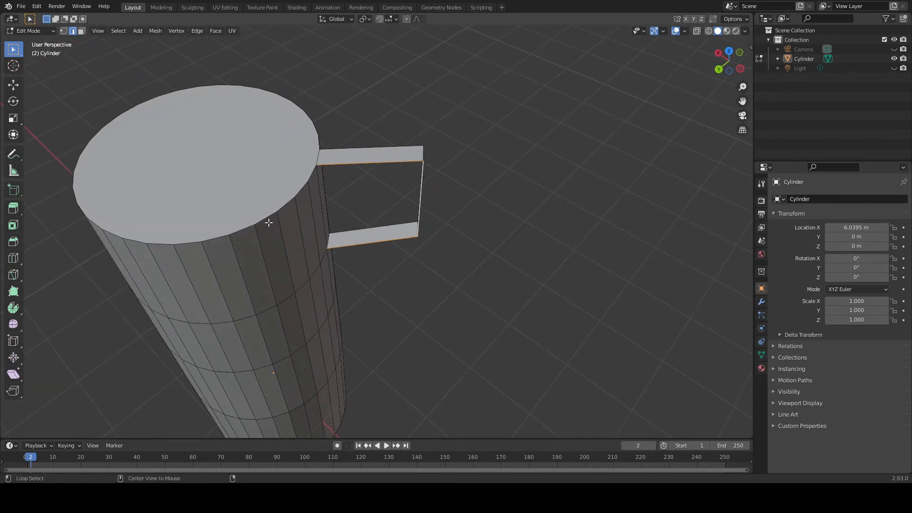
pyautogui.keyDown('alt'); pyautogui.click(264, 217); pyautogui.keyUp('alt')
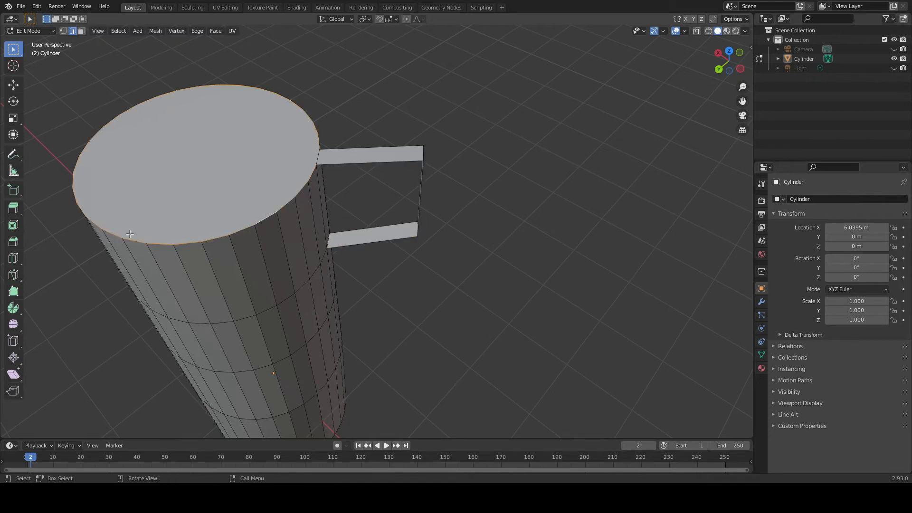
pyautogui.scroll(3, 477, 193)
pyautogui.moveTo(489, 168); pyautogui.dragTo(479, 167, button='middle')
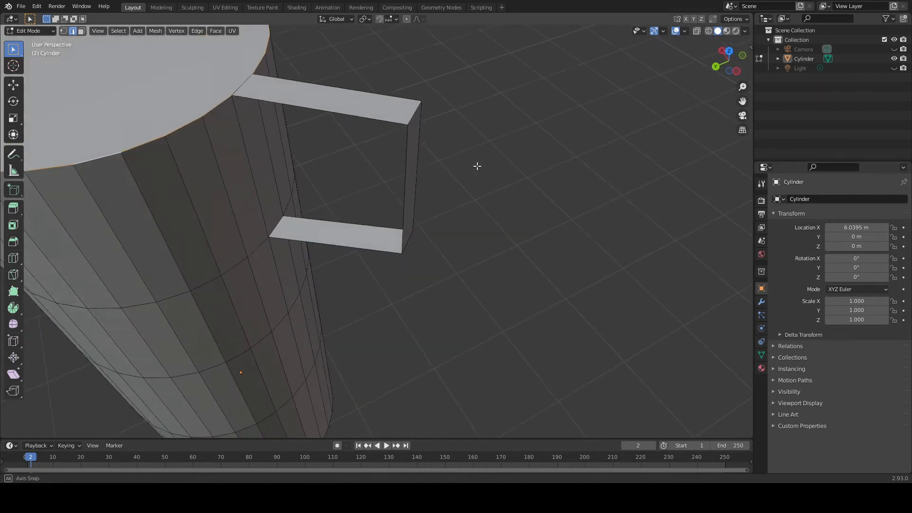
# Loop-select the handle's side edges, add a cylinder edge, fill them with a face, and undo the fill
pyautogui.keyDown('alt'); pyautogui.click(336, 115); pyautogui.keyUp('alt')
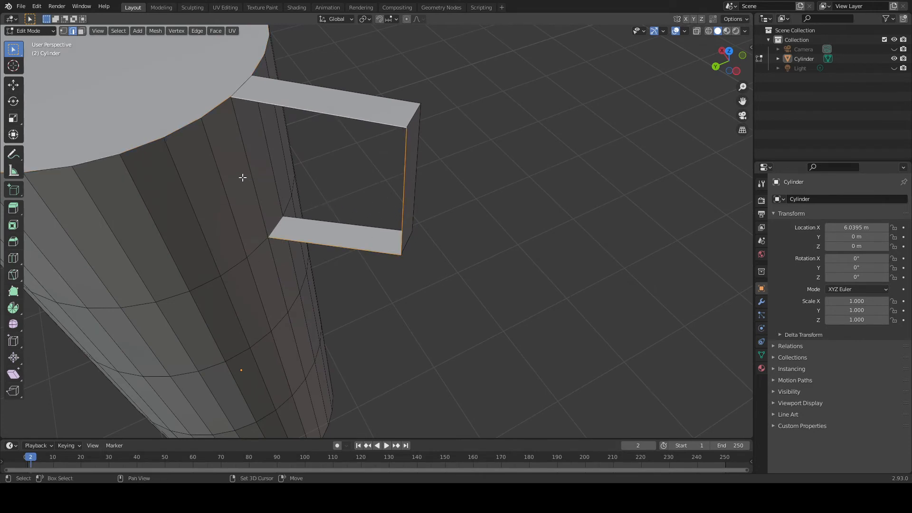
pyautogui.keyDown('shift'); pyautogui.click(255, 164); pyautogui.keyUp('shift')
pyautogui.press('f')
pyautogui.moveTo(411, 122); pyautogui.dragTo(353, 189, button='middle')
pyautogui.hotkey('ctrl', 'z')
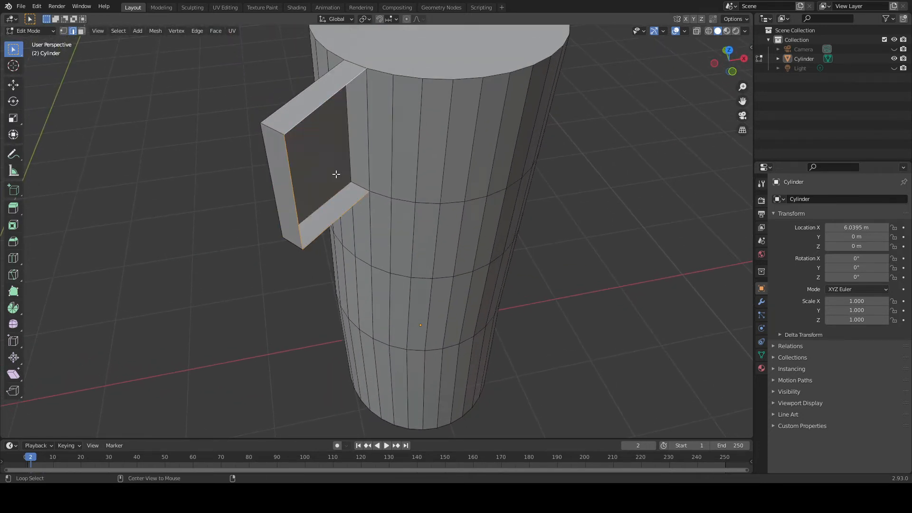
# Add the adjoining vertical cylinder edge to close the handle's side loop, fill it with a face, and undo the fill
pyautogui.keyDown('shift'); pyautogui.click(369, 130); pyautogui.keyUp('shift')
pyautogui.moveTo(369, 130); pyautogui.dragTo(322, 179, button='middle')
pyautogui.press('f')
pyautogui.moveTo(354, 128); pyautogui.dragTo(399, 122, button='middle')
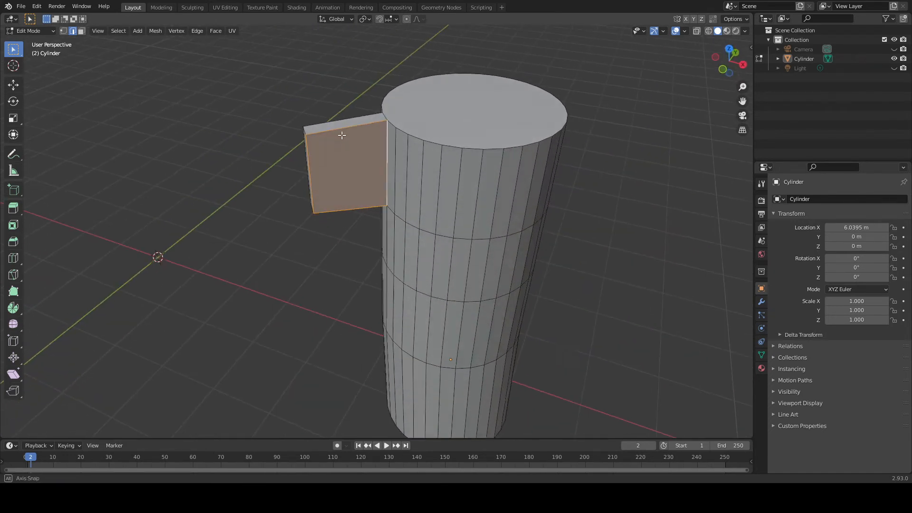
pyautogui.moveTo(324, 131); pyautogui.dragTo(352, 135, button='middle')
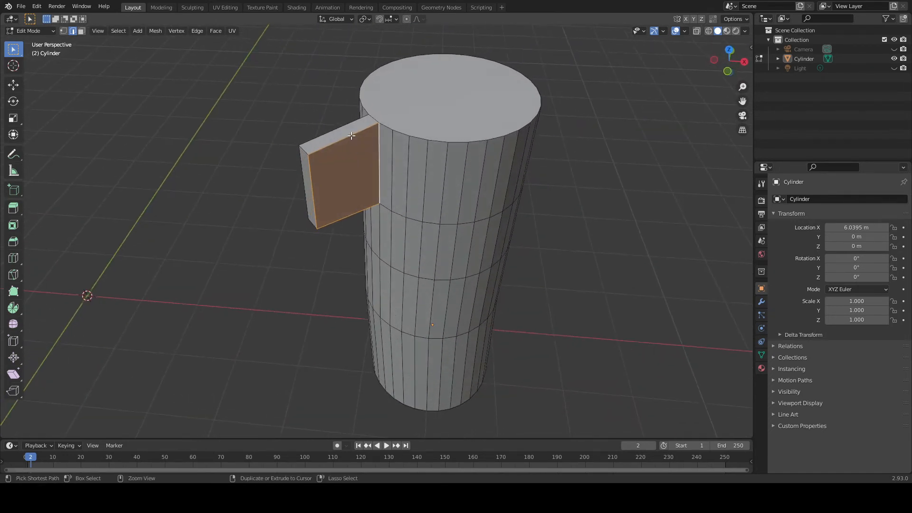
pyautogui.hotkey('ctrl', 'z')
# In face select mode, delete the upper cylinder side face enclosed between the handle's top and bottom
pyautogui.moveTo(360, 151); pyautogui.dragTo(344, 106, button='middle')
pyautogui.scroll(3, 372, 121)
pyautogui.scroll(-1, 343, 106)
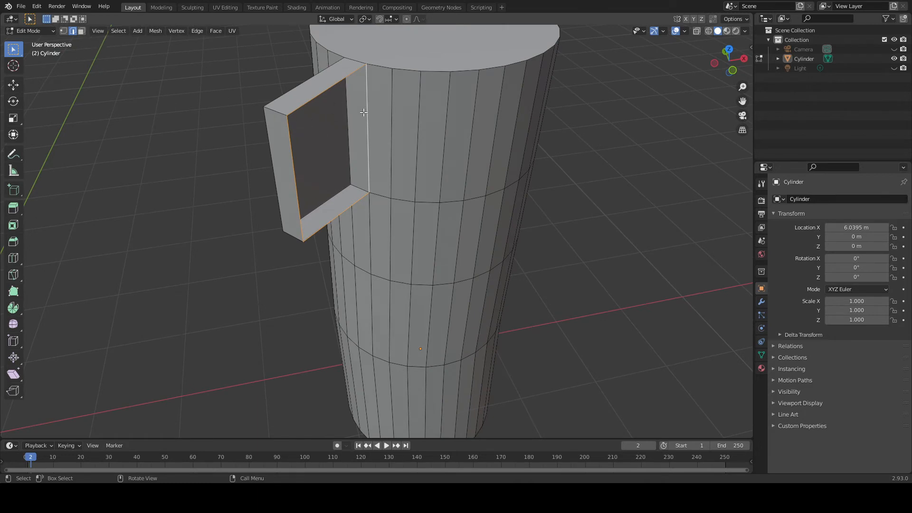
pyautogui.press('3')
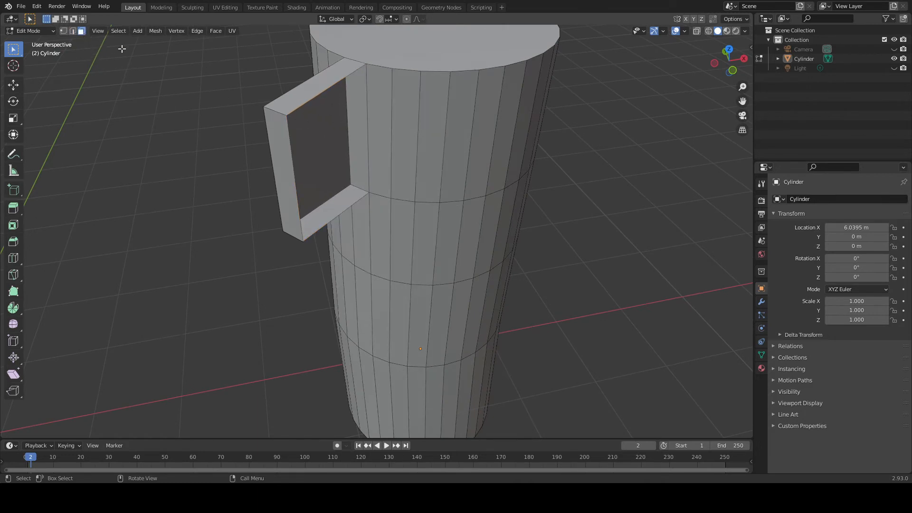
pyautogui.click(358, 112)
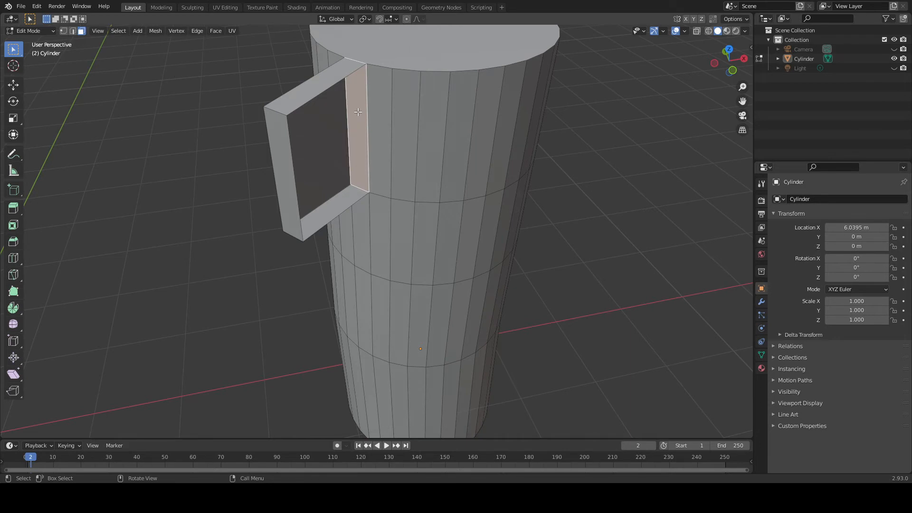
pyautogui.press('x')
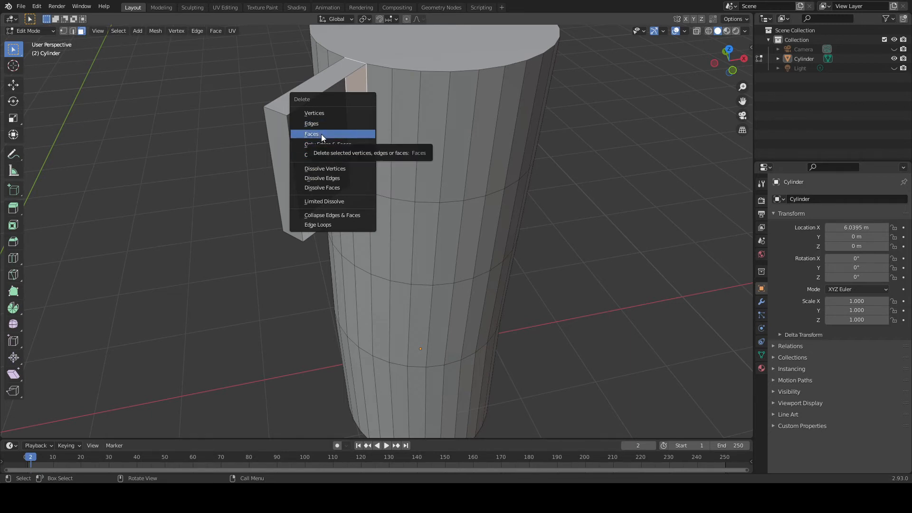
pyautogui.click(321, 134)
pyautogui.moveTo(383, 131); pyautogui.dragTo(365, 134, button='middle')
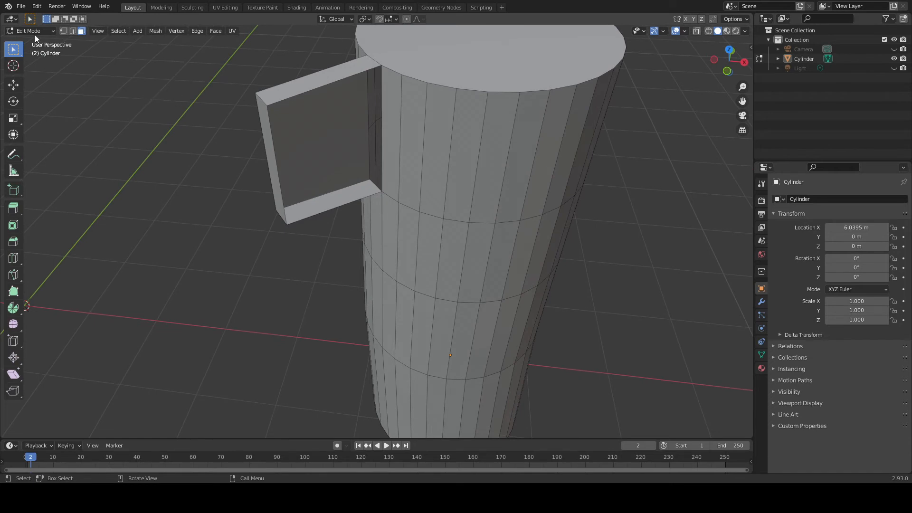
# Loop-select the edges around the handle's open side in edge select mode and fill them with a face
pyautogui.click(72, 31)
pyautogui.moveTo(114, 76); pyautogui.dragTo(218, 99, button='middle')
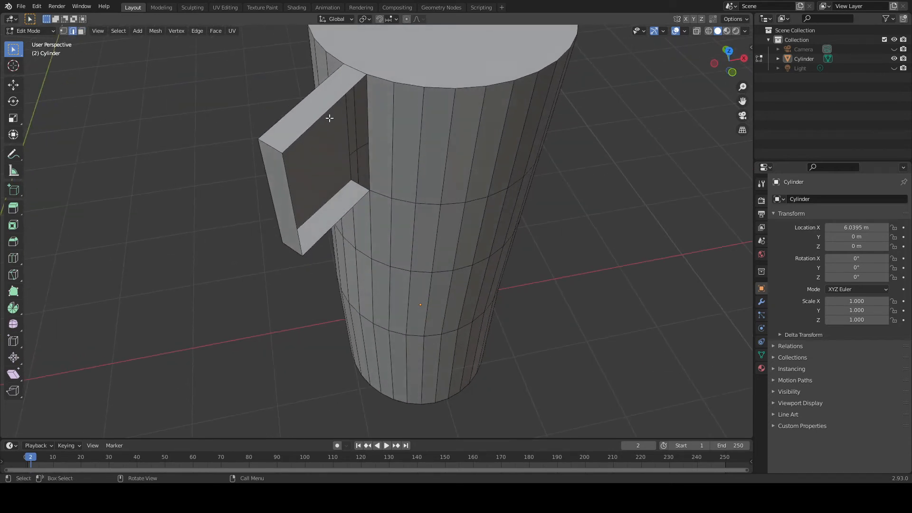
pyautogui.keyDown('alt'); pyautogui.click(316, 119); pyautogui.keyUp('alt')
pyautogui.moveTo(363, 85); pyautogui.dragTo(368, 56, button='middle')
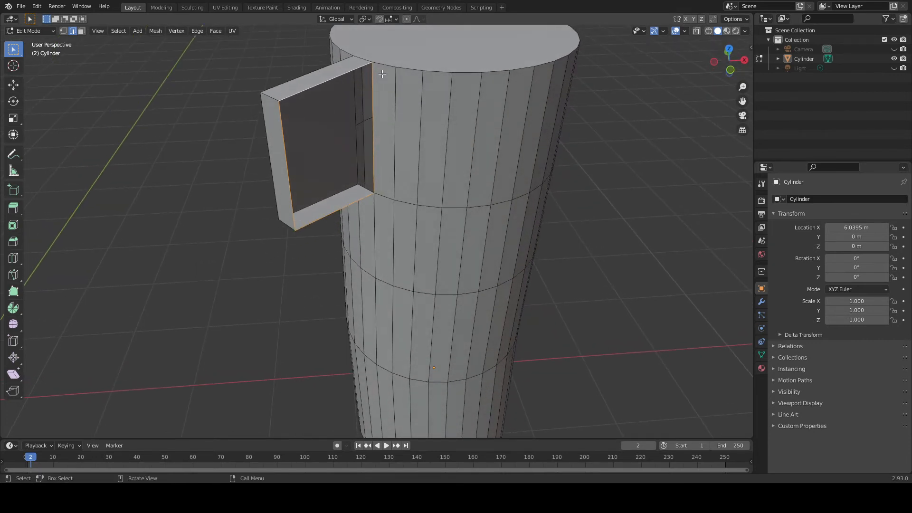
pyautogui.moveTo(299, 204); pyautogui.dragTo(333, 178, button='middle')
pyautogui.moveTo(403, 173); pyautogui.dragTo(423, 160, button='middle')
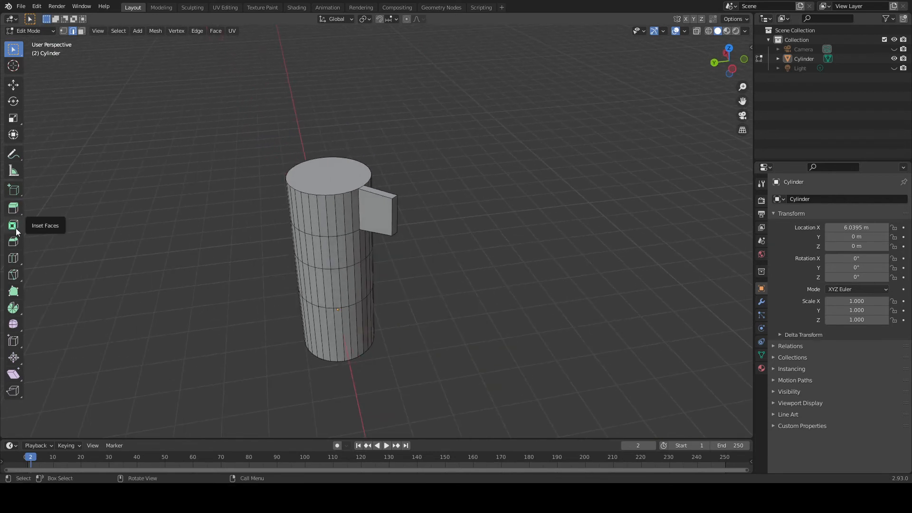
# Select the cylinder's top face in face select mode and inset it by about 0.29 m
pyautogui.moveTo(162, 200); pyautogui.dragTo(126, 212, button='middle')
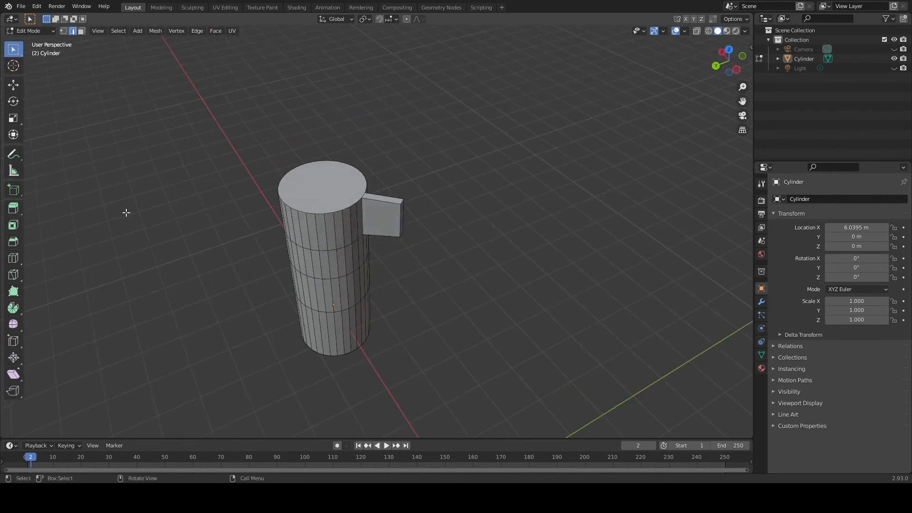
pyautogui.moveTo(222, 192); pyautogui.dragTo(224, 195, button='middle')
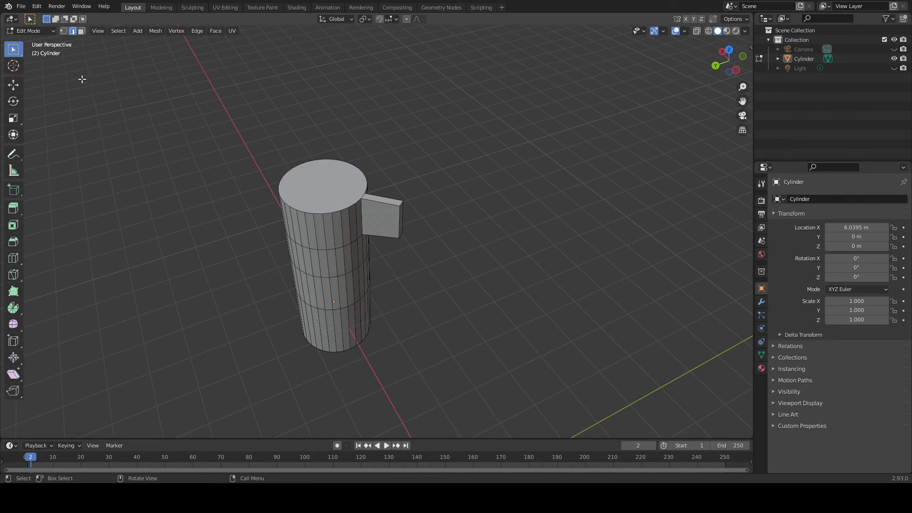
pyautogui.moveTo(248, 141)
pyautogui.mouseDown(button='middle')
pyautogui.moveTo(230, 144)
pyautogui.moveTo(257, 155)
pyautogui.moveTo(244, 139)
pyautogui.mouseUp(button='middle')
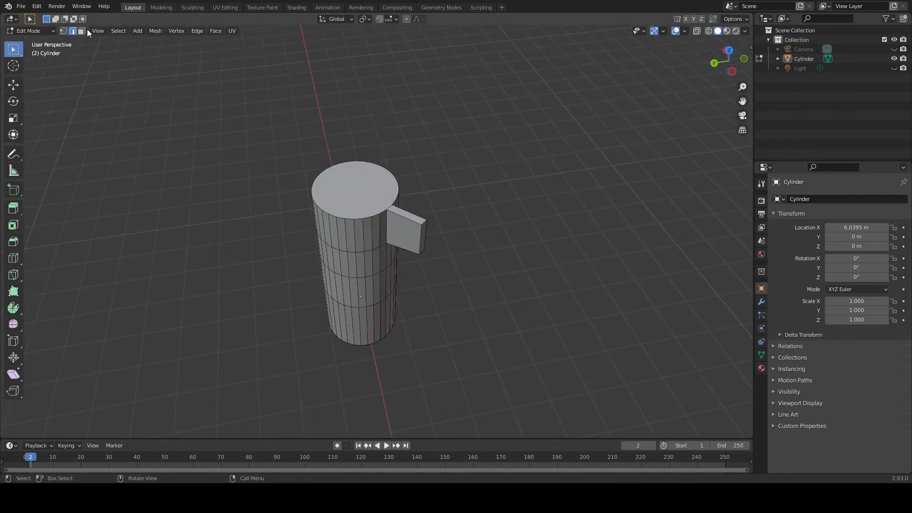
pyautogui.click(351, 194)
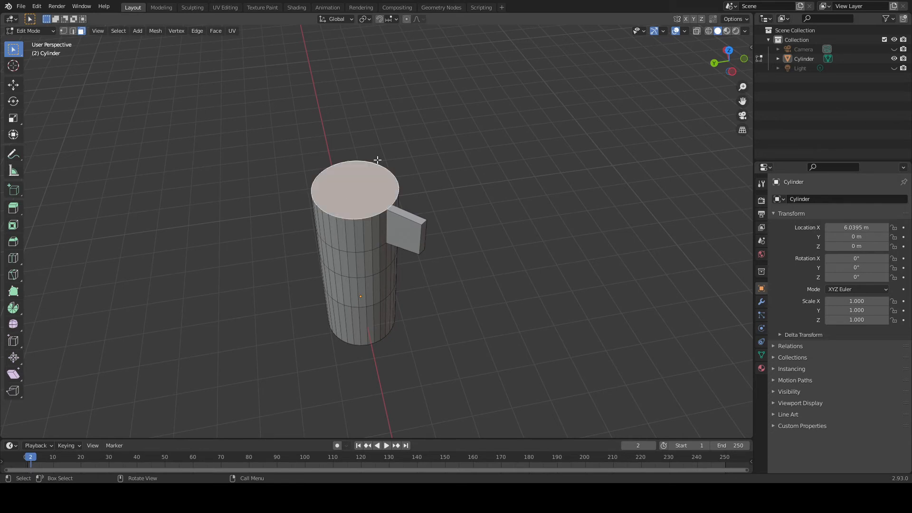
pyautogui.scroll(3, 378, 160)
pyautogui.press('i')
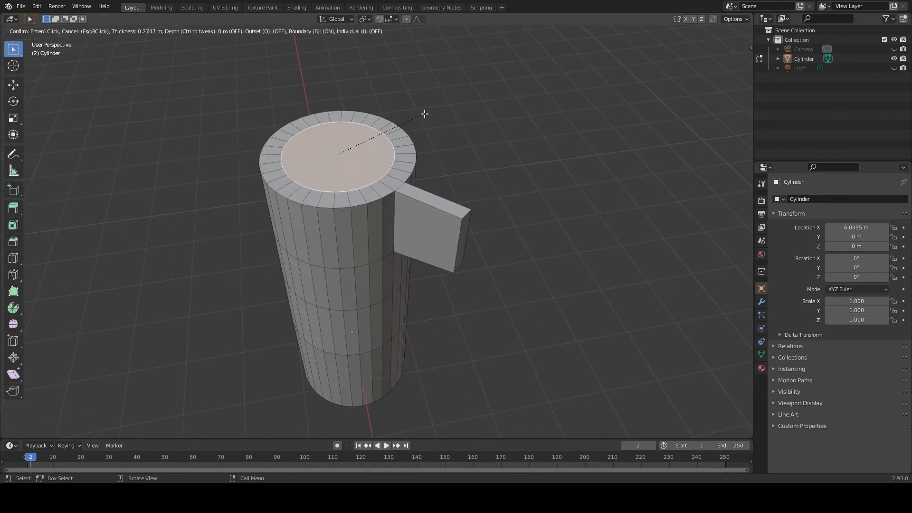
pyautogui.click(422, 114)
pyautogui.moveTo(413, 125); pyautogui.dragTo(349, 156, button='middle')
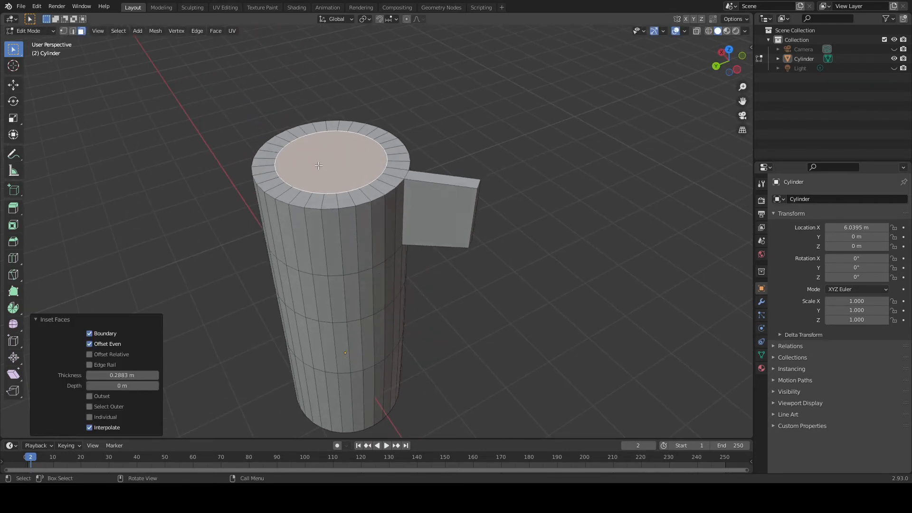
# Extrude the inset top face upward by about 2.3 m
pyautogui.scroll(-4, 303, 161)
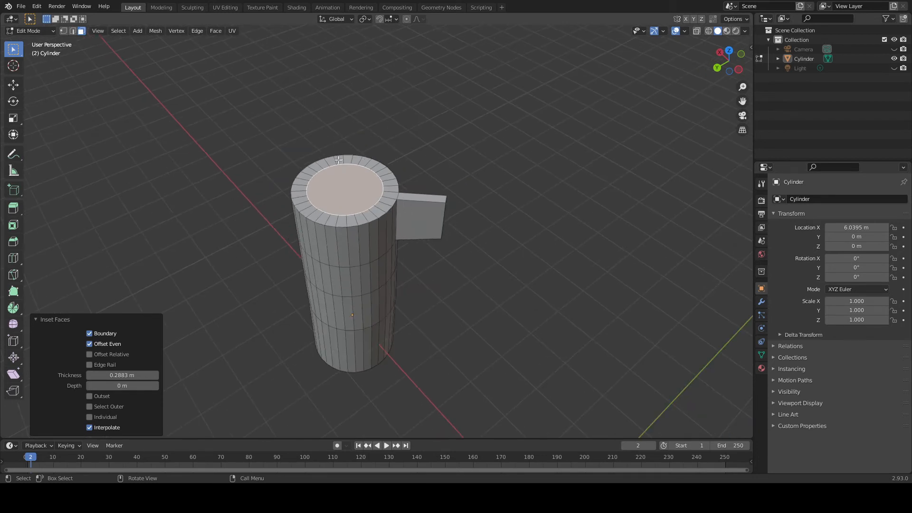
pyautogui.moveTo(357, 149); pyautogui.dragTo(440, 167, button='middle')
pyautogui.scroll(-2, 381, 153)
pyautogui.press('e')
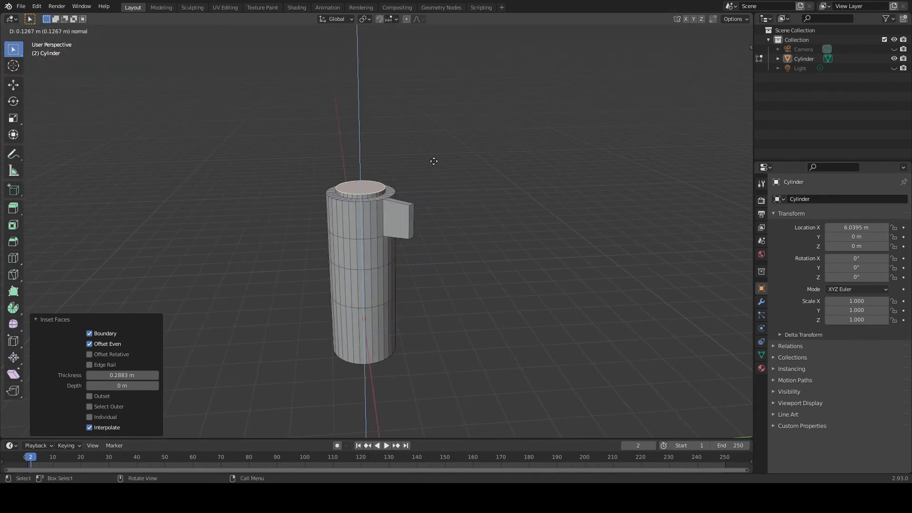
pyautogui.click(439, 84)
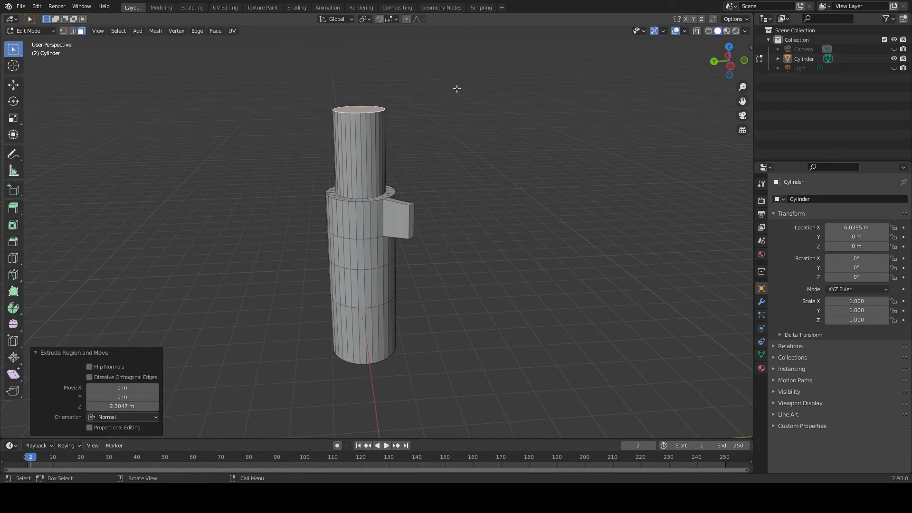
# Inset the extrusion's top face by about 0.25 m and extrude it upward by about 2.76 m
pyautogui.press('i')
pyautogui.click(434, 86)
pyautogui.scroll(-2, 433, 86)
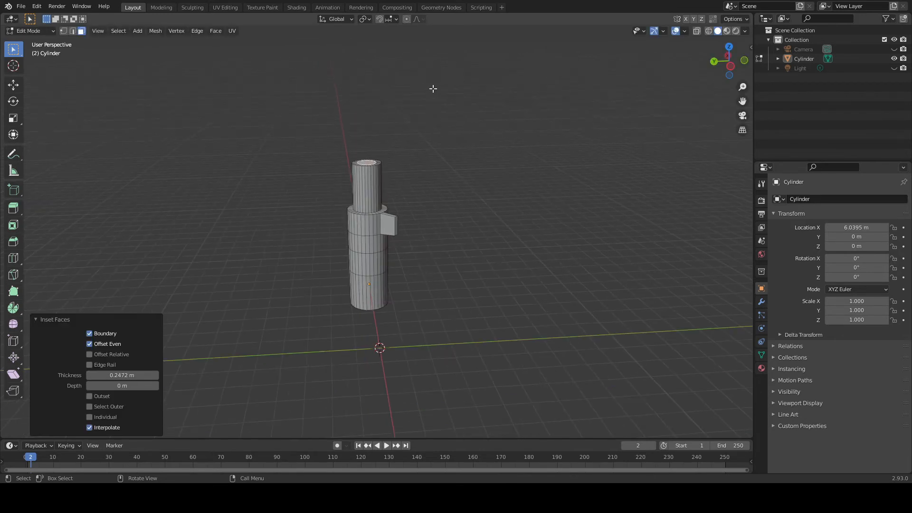
pyautogui.press('e')
pyautogui.click(433, 62)
# Inset the newest top face and extrude it upward by about 3.5 m as a third, narrower section
pyautogui.press('i')
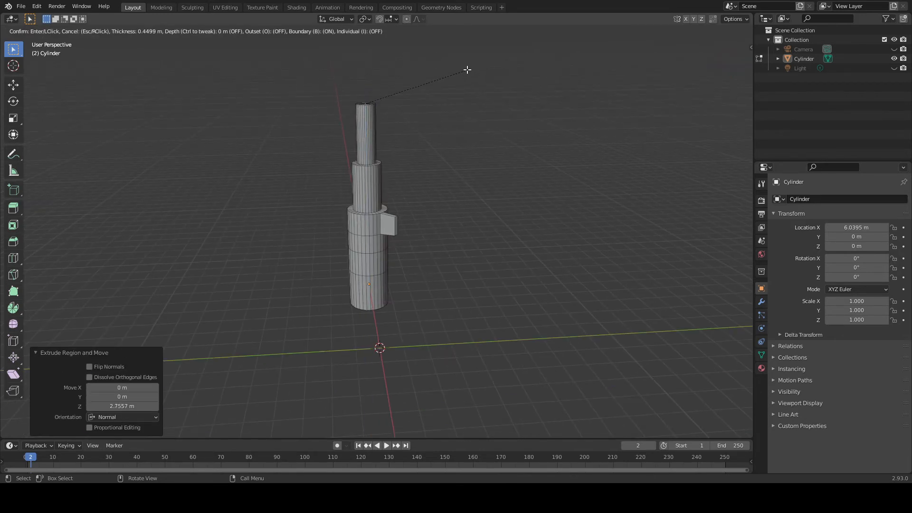
pyautogui.click(472, 65)
pyautogui.scroll(-2, 468, 71)
pyautogui.press('e')
pyautogui.click(448, 48)
pyautogui.keyDown('shift'); pyautogui.moveTo(448, 48); pyautogui.dragTo(474, 163, button='middle'); pyautogui.keyUp('shift')
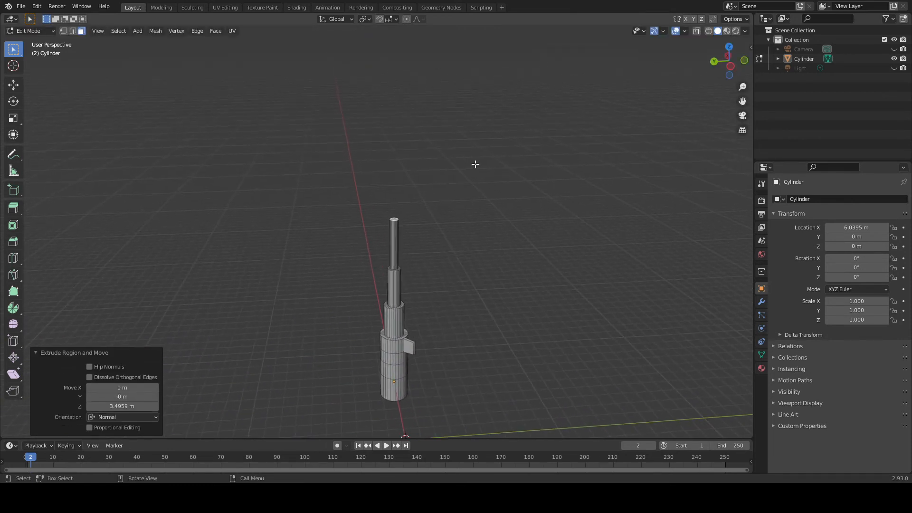
# Inset the tower's top face by about 0.14 m and extrude it upward by about 3 m
pyautogui.press('i')
pyautogui.click(510, 147)
pyautogui.press('e')
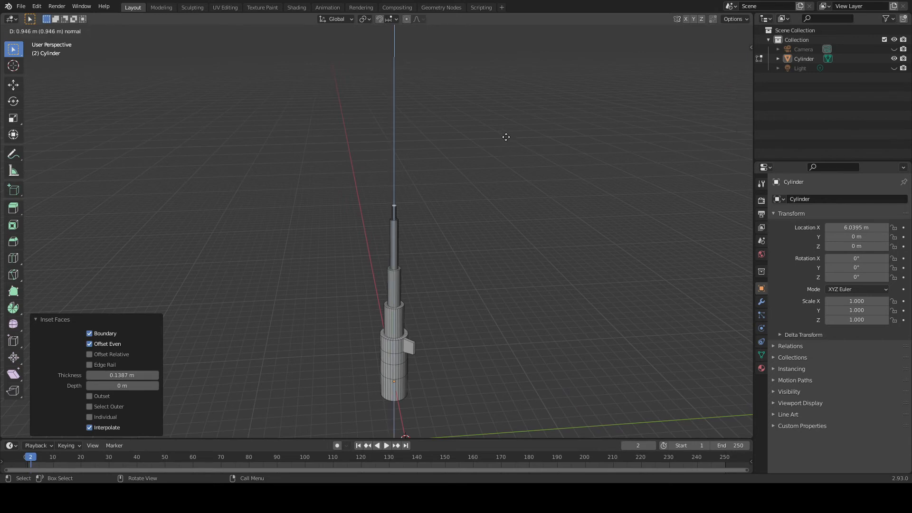
pyautogui.click(506, 112)
# Inset the tower's top face once more and extrude it upward into a thin final section
pyautogui.press('i')
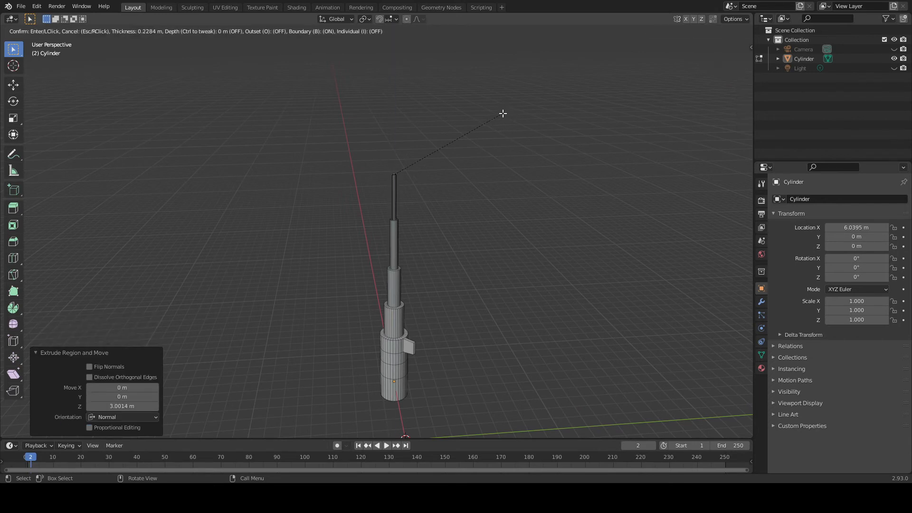
pyautogui.click(506, 110)
pyautogui.press('e')
pyautogui.click(502, 87)
pyautogui.moveTo(495, 166); pyautogui.dragTo(420, 196, button='middle')
pyautogui.moveTo(468, 228); pyautogui.dragTo(424, 229, button='middle')
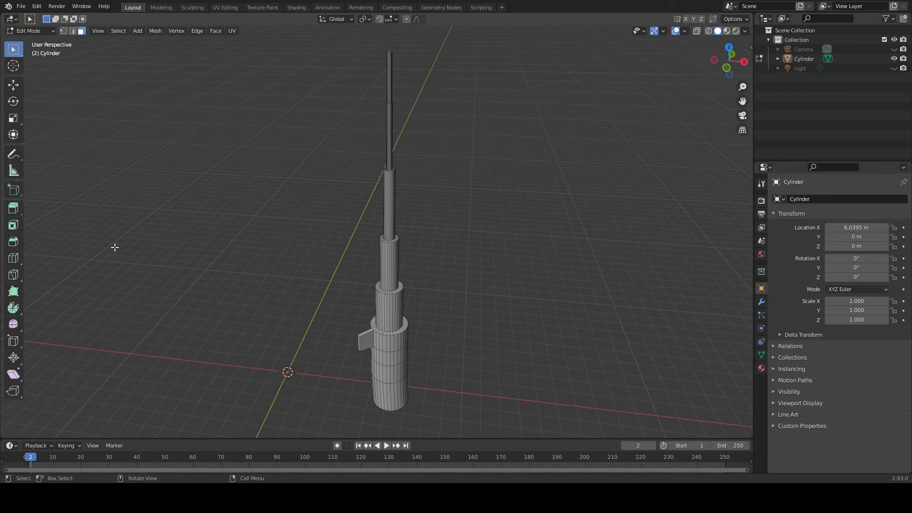
# Activate the Bevel tool with the first extruded section's top rim loop-selected, and return to Select Box with the selection cleared
pyautogui.click(14, 242)
pyautogui.scroll(2, 363, 327)
pyautogui.scroll(1, 448, 359)
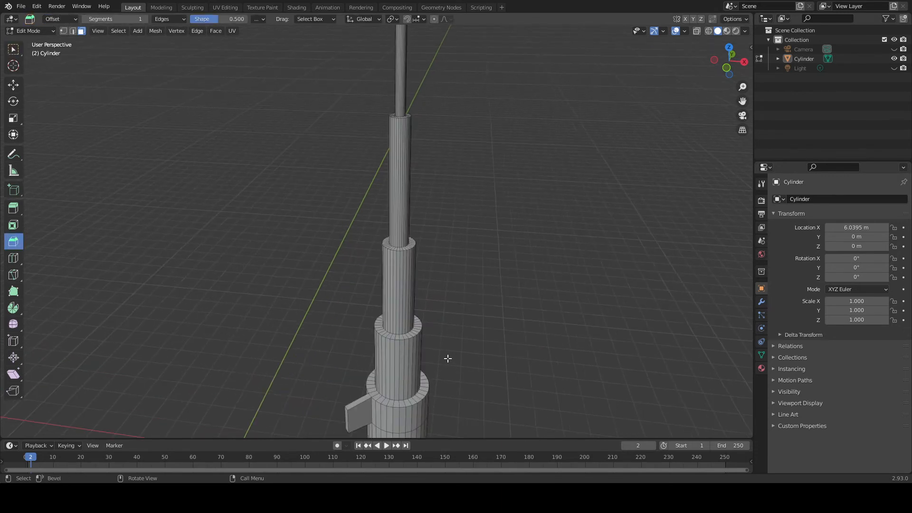
pyautogui.scroll(3, 432, 242)
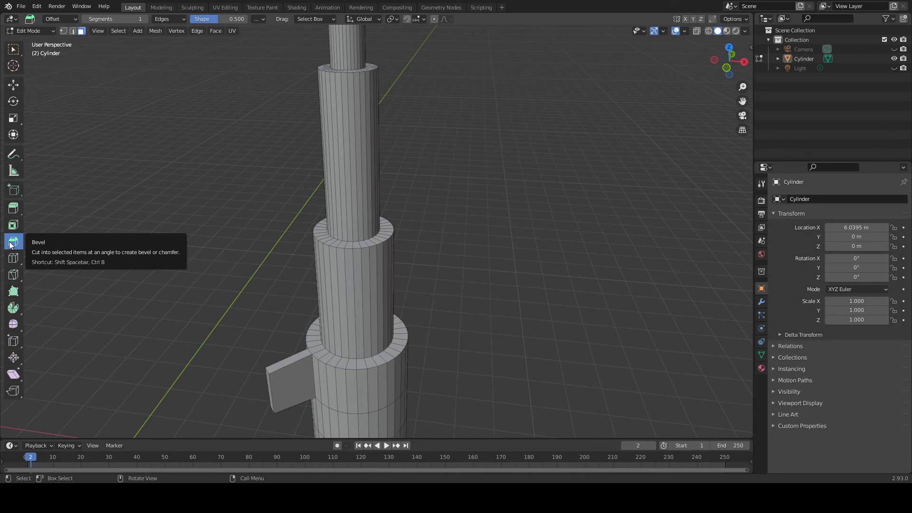
pyautogui.scroll(3, 177, 253)
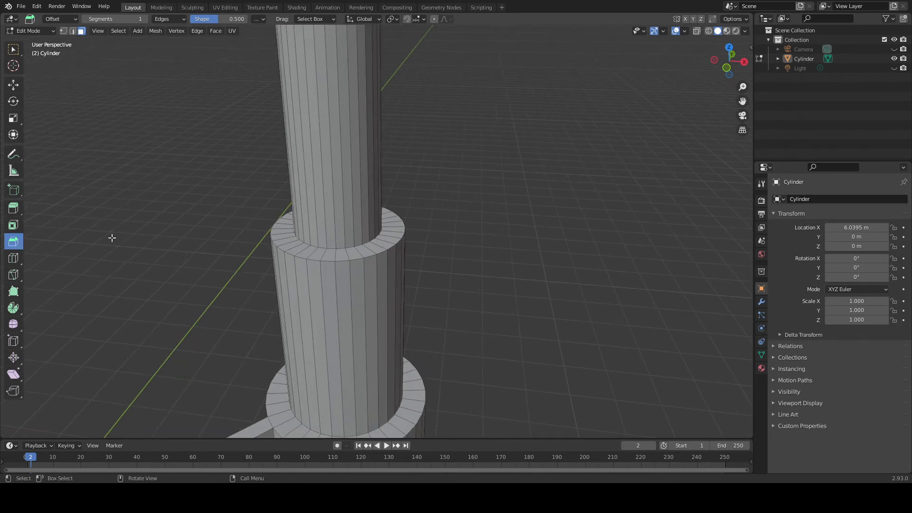
pyautogui.press('2')
pyautogui.keyDown('alt'); pyautogui.click(345, 261); pyautogui.keyUp('alt')
pyautogui.scroll(2, 449, 223)
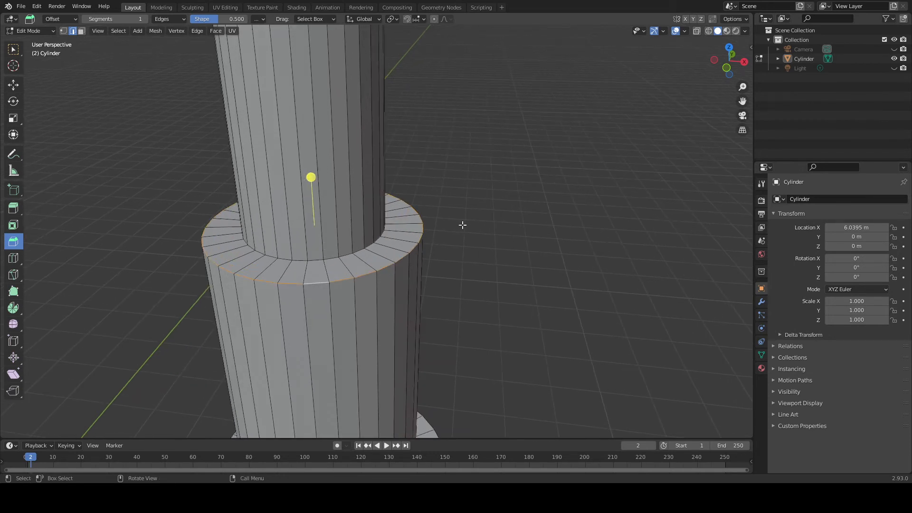
pyautogui.scroll(-3, 463, 224)
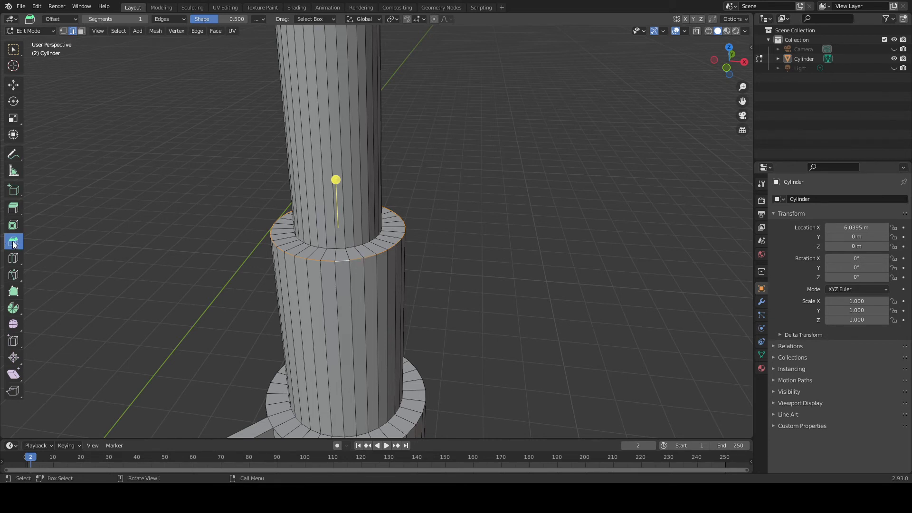
pyautogui.click(156, 220)
pyautogui.click(13, 49)
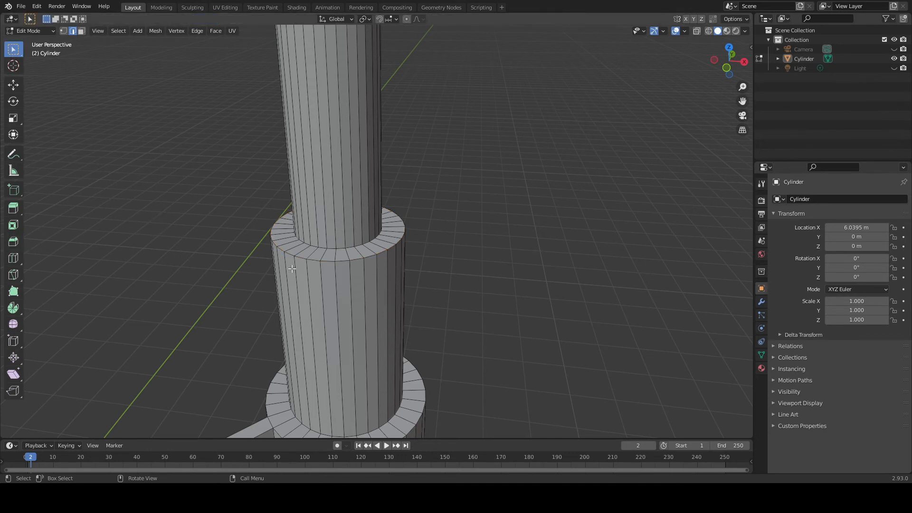
# Loop-select the top rim of the first extruded section above the handle and bevel it by about 0.146 m
pyautogui.keyDown('alt'); pyautogui.click(342, 259); pyautogui.keyUp('alt')
pyautogui.hotkey('ctrl', 'b')
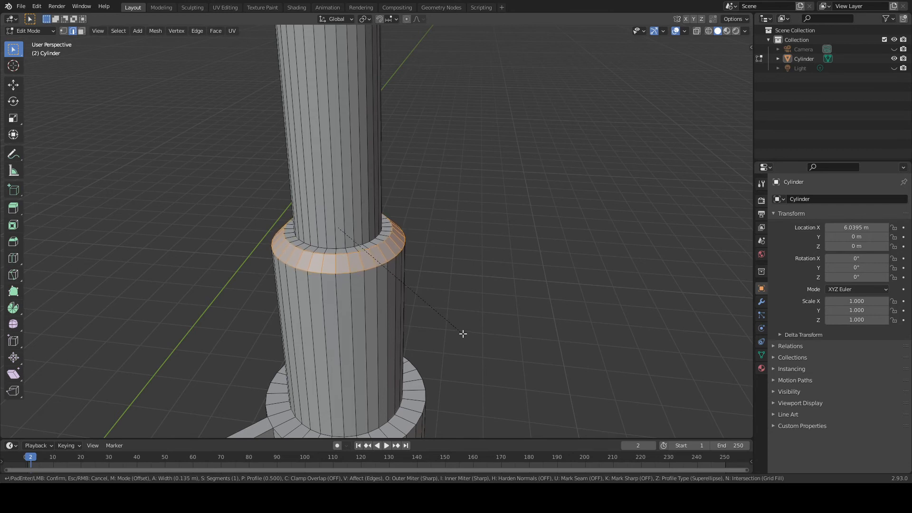
pyautogui.click(464, 338)
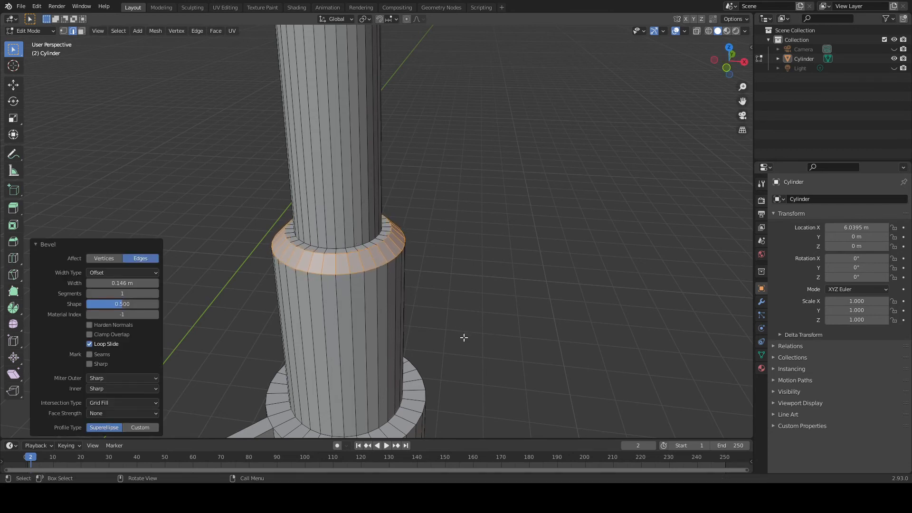
# Bevel the second extruded section's top rim edge loop by about 0.098 m with 4 segments
pyautogui.moveTo(473, 350); pyautogui.dragTo(463, 344, button='middle')
pyautogui.scroll(-3, 460, 300)
pyautogui.keyDown('shift'); pyautogui.moveTo(433, 211); pyautogui.dragTo(454, 289, button='middle'); pyautogui.keyUp('shift')
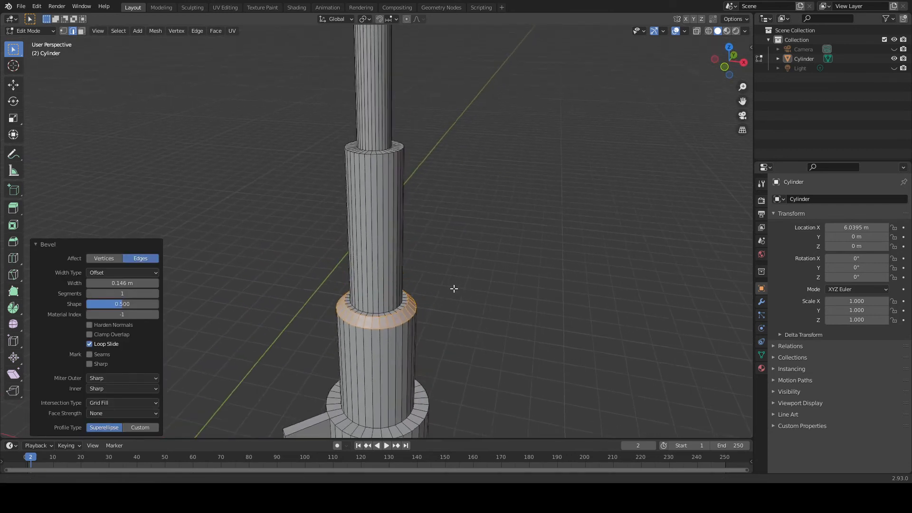
pyautogui.scroll(1, 454, 289)
pyautogui.keyDown('shift'); pyautogui.moveTo(441, 195); pyautogui.dragTo(478, 327, button='middle'); pyautogui.keyUp('shift')
pyautogui.scroll(2, 478, 326)
pyautogui.keyDown('alt'); pyautogui.click(457, 309); pyautogui.keyUp('alt')
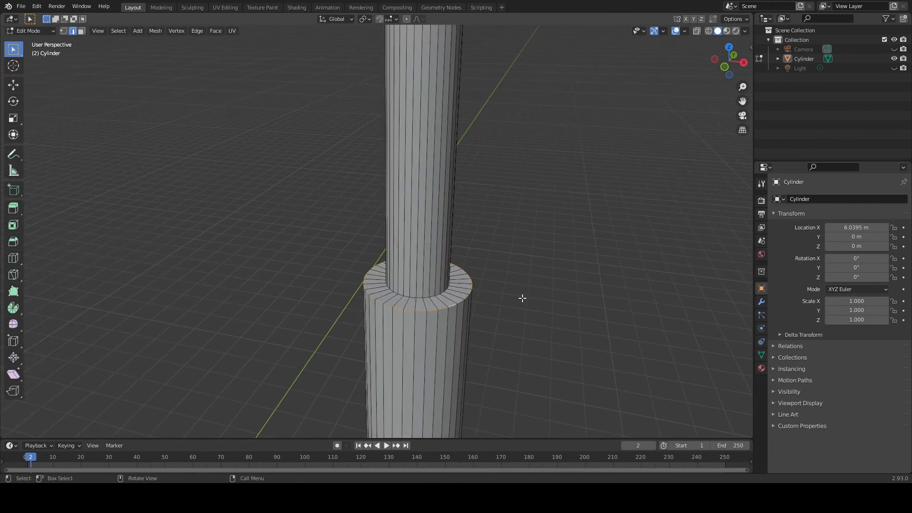
pyautogui.hotkey('ctrl', 'b')
pyautogui.click(535, 308)
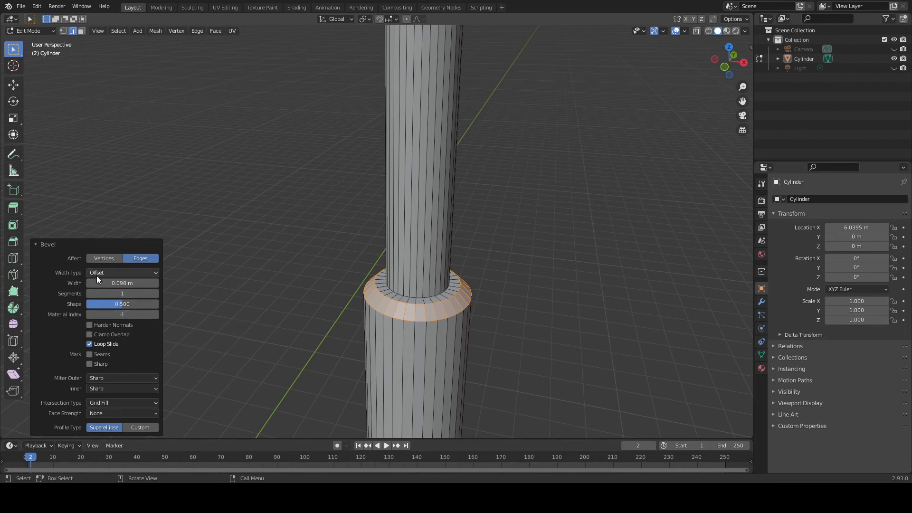
pyautogui.moveTo(117, 293); pyautogui.dragTo(142, 293)
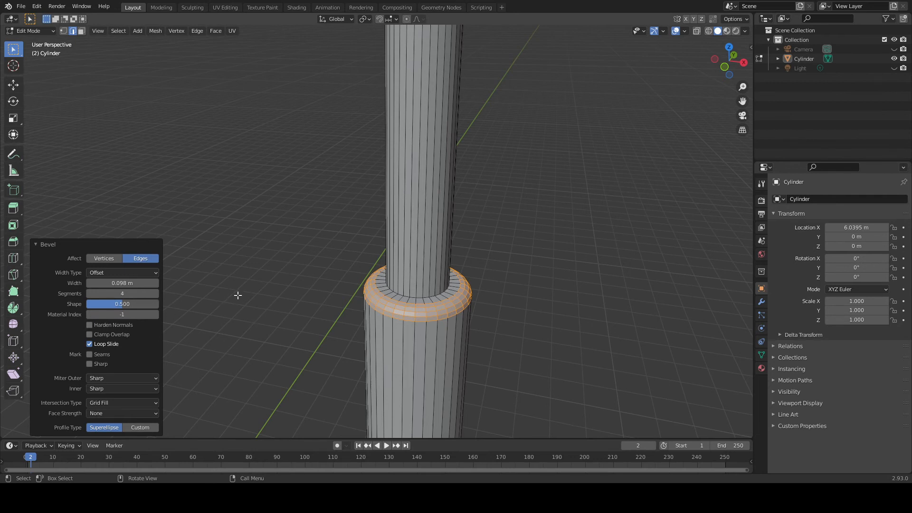
# Clear the selection, activate the Loop Cut tool, and return to Select Box
pyautogui.click(254, 248)
pyautogui.moveTo(255, 247); pyautogui.dragTo(318, 268, button='middle')
pyautogui.moveTo(315, 327); pyautogui.dragTo(316, 217, button='middle')
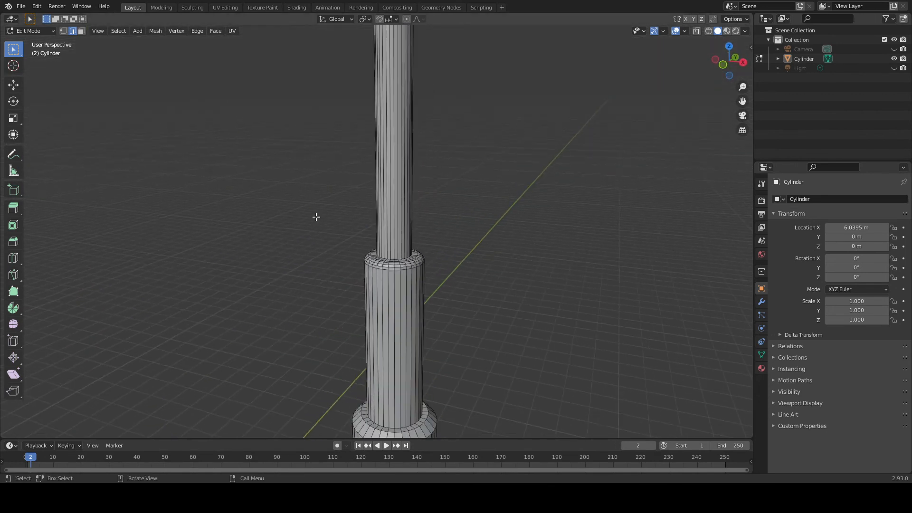
pyautogui.scroll(-3, 338, 179)
pyautogui.scroll(2, 338, 180)
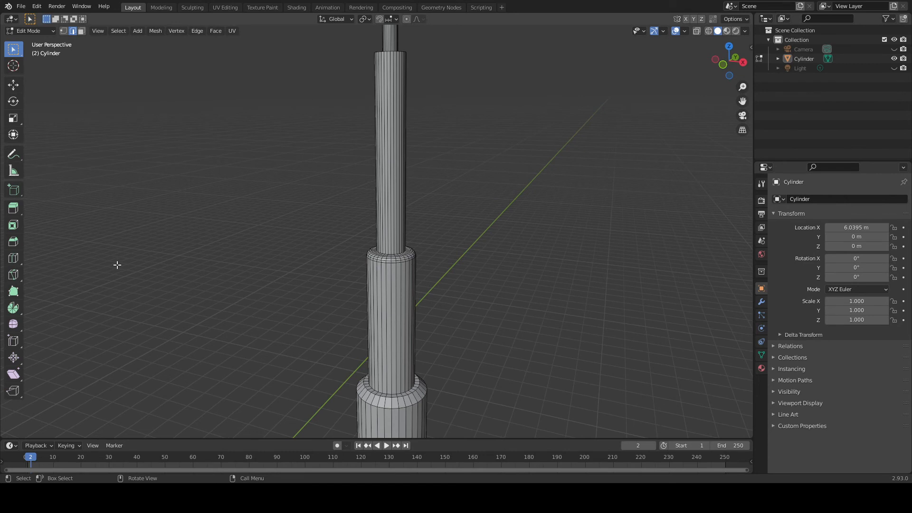
pyautogui.click(14, 260)
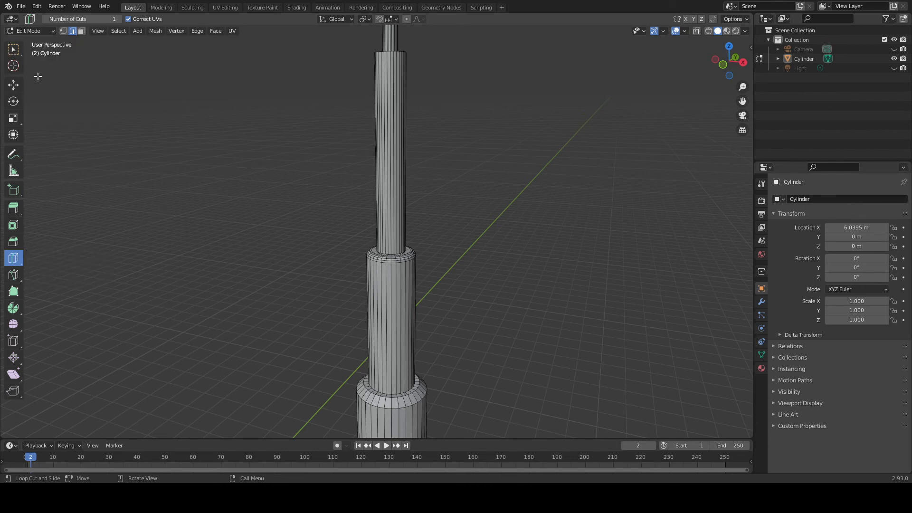
pyautogui.click(13, 49)
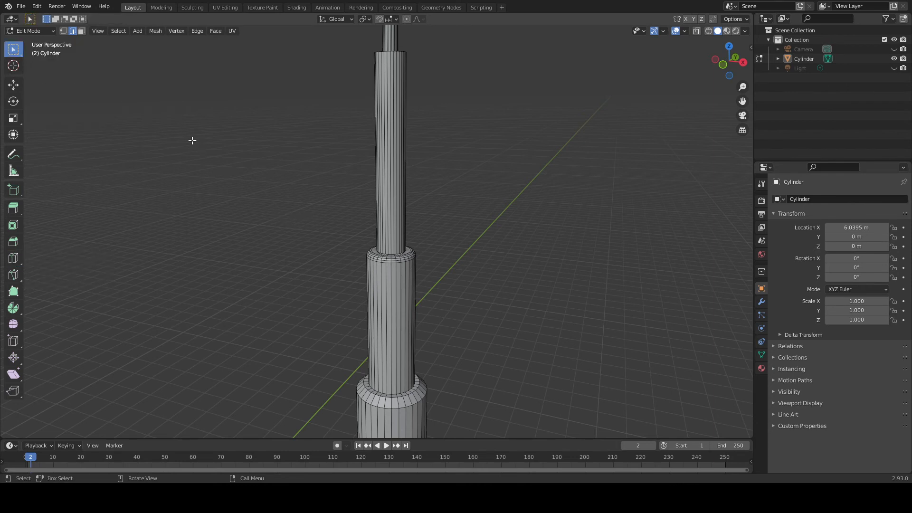
# Add one centred loop cut around the third extruded section, without sliding it, and clear the selection
pyautogui.press('ctrl')
pyautogui.hotkey('ctrl', 'r')
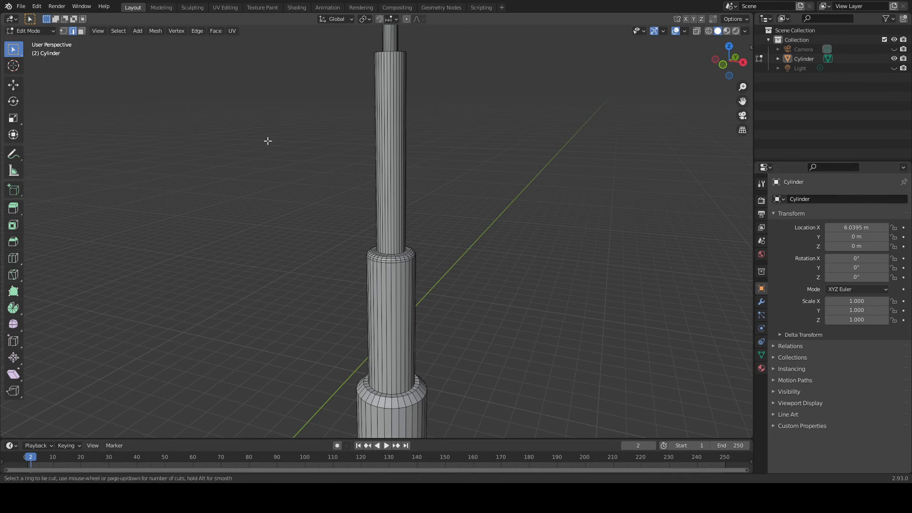
pyautogui.click(390, 156)
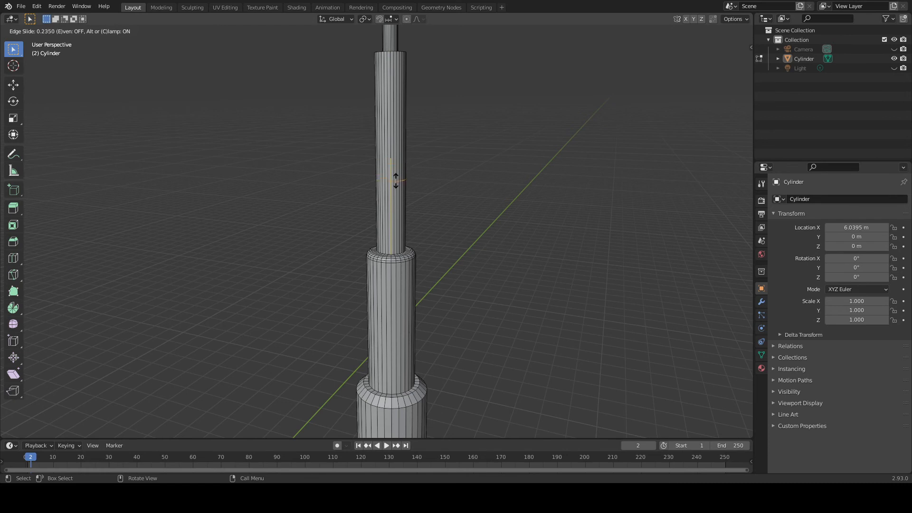
pyautogui.rightClick(396, 180)
pyautogui.moveTo(381, 145); pyautogui.dragTo(325, 146, button='middle')
pyautogui.click(268, 188)
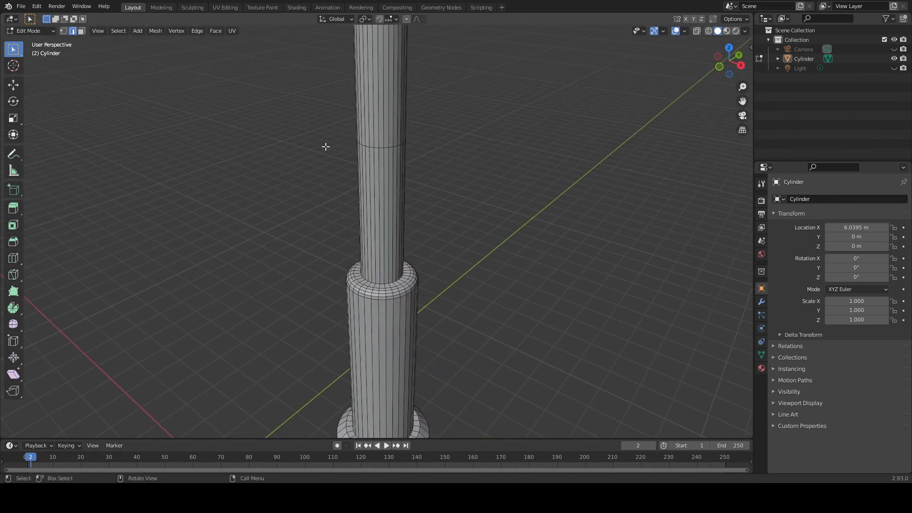
# Loop-select the new edge loop on the third section and edge-slide it down toward the section's base by a factor of about 0.419
pyautogui.moveTo(327, 144); pyautogui.dragTo(348, 148, button='middle')
pyautogui.scroll(2, 389, 160)
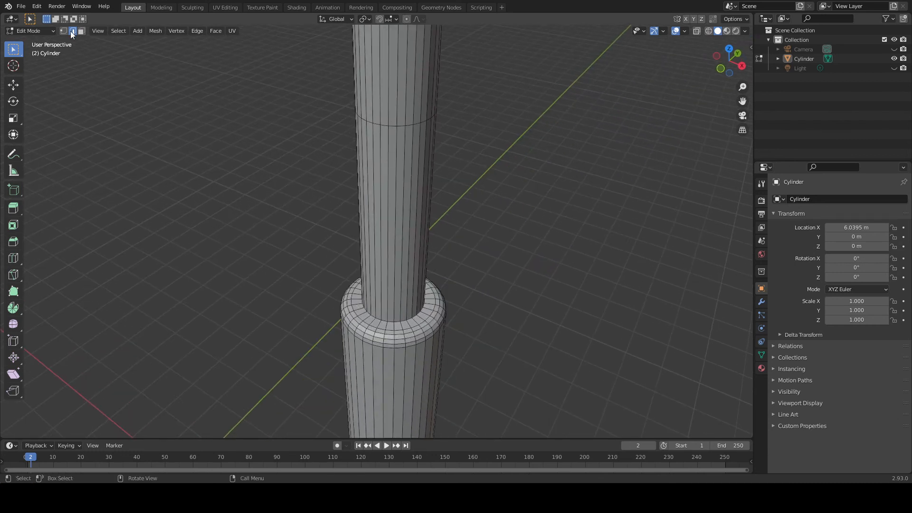
pyautogui.keyDown('alt'); pyautogui.click(393, 125); pyautogui.keyUp('alt')
pyautogui.press('g')
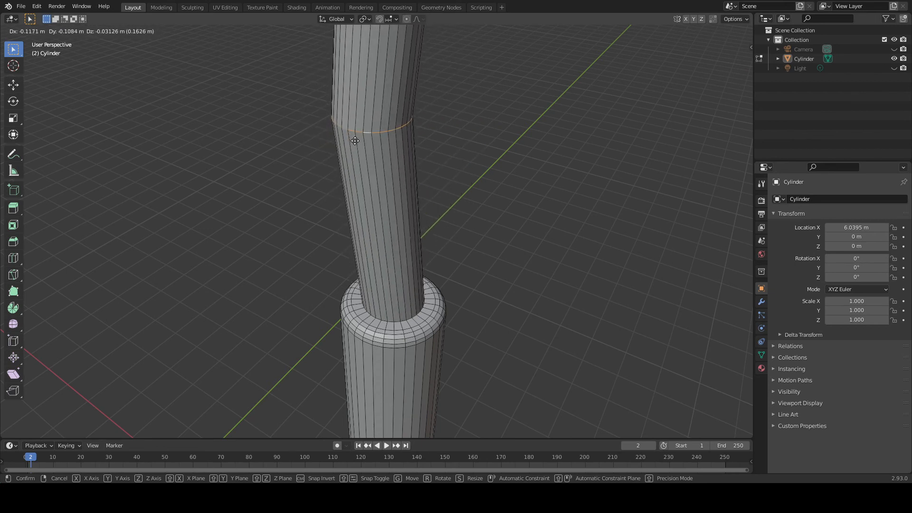
pyautogui.press('g')
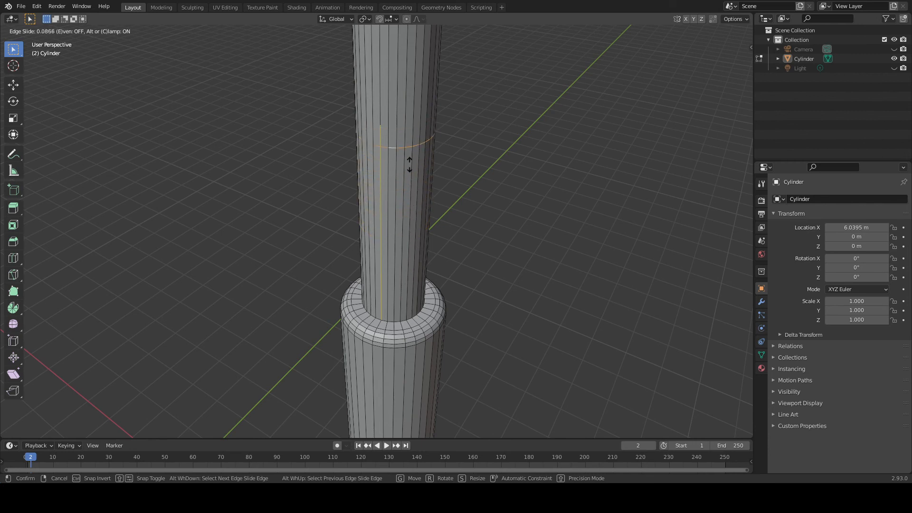
pyautogui.click(400, 259)
# Add 11 evenly spaced loop cuts between the slid loop and the top of the third section, keeping the slide factor at 0
pyautogui.moveTo(281, 194); pyautogui.dragTo(320, 216, button='middle')
pyautogui.hotkey('ctrl', 'r')
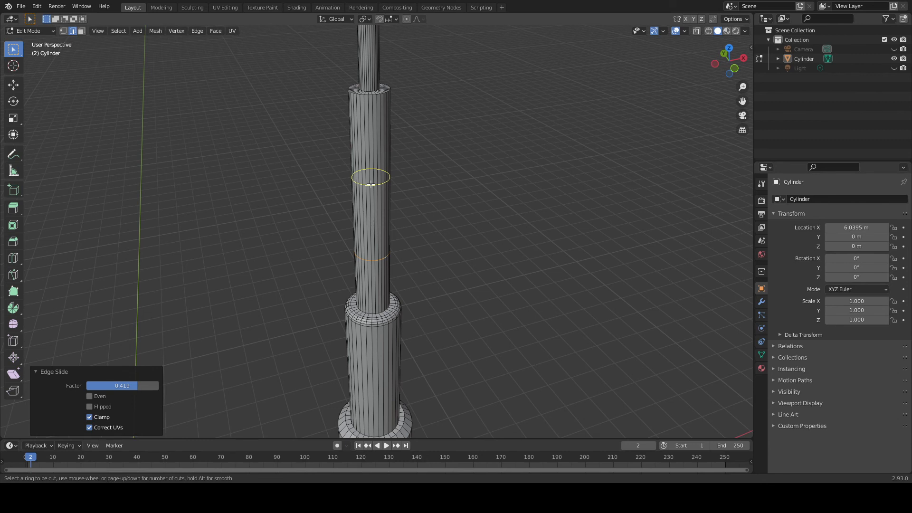
pyautogui.press('5')
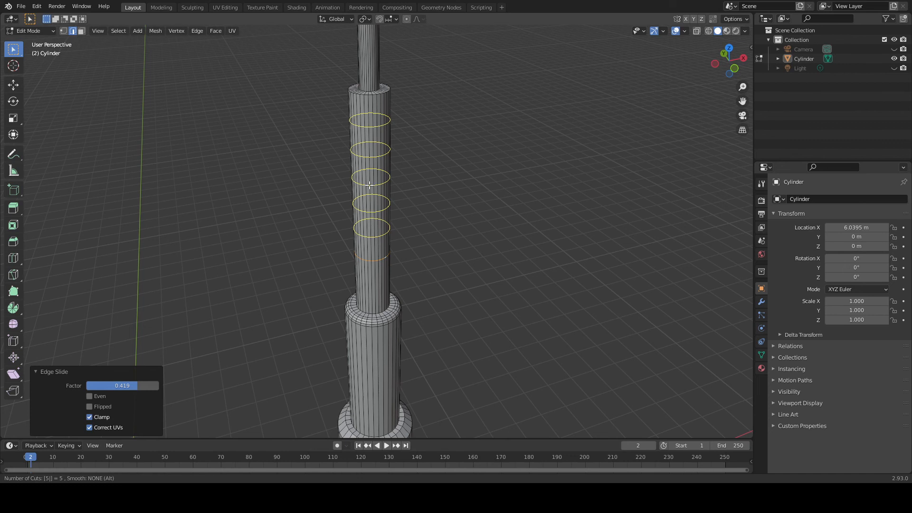
pyautogui.scroll(-4, 370, 184)
pyautogui.scroll(2, 369, 185)
pyautogui.scroll(4, 370, 185)
pyautogui.scroll(-2, 370, 185)
pyautogui.scroll(3, 369, 185)
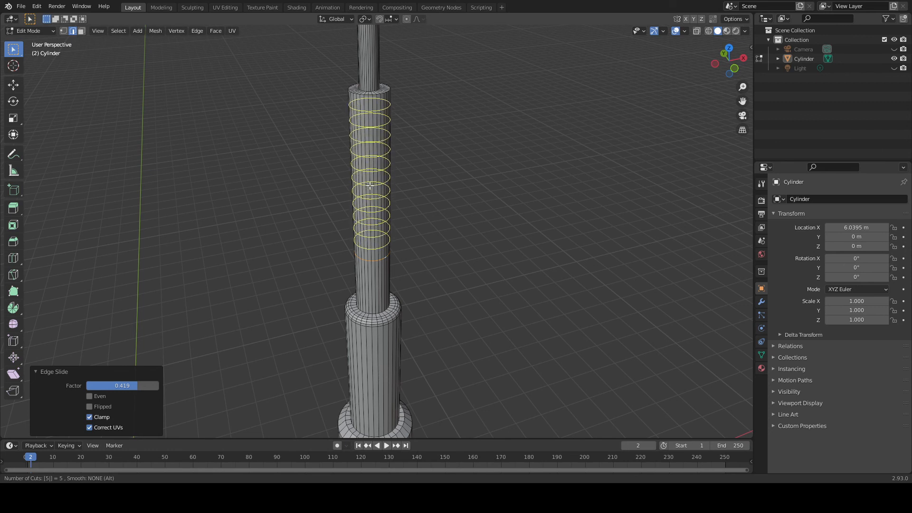
pyautogui.click(370, 186)
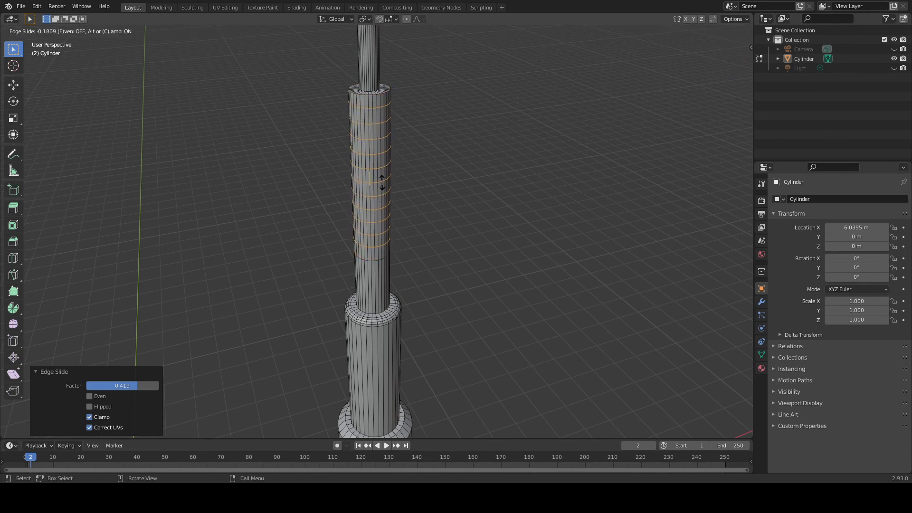
pyautogui.rightClick(381, 187)
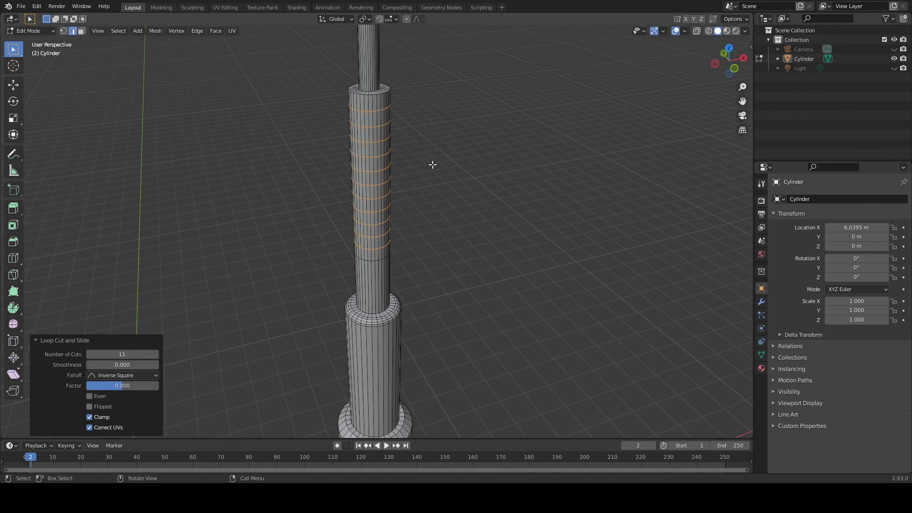
# Scale the 11 new edge loops along the X axis by about 2.91 and clear the selection
pyautogui.press('s')
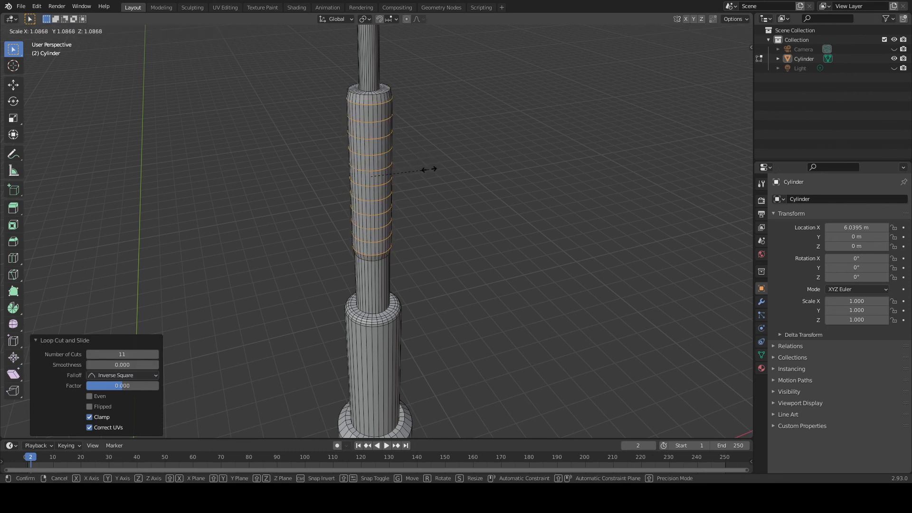
pyautogui.press('x')
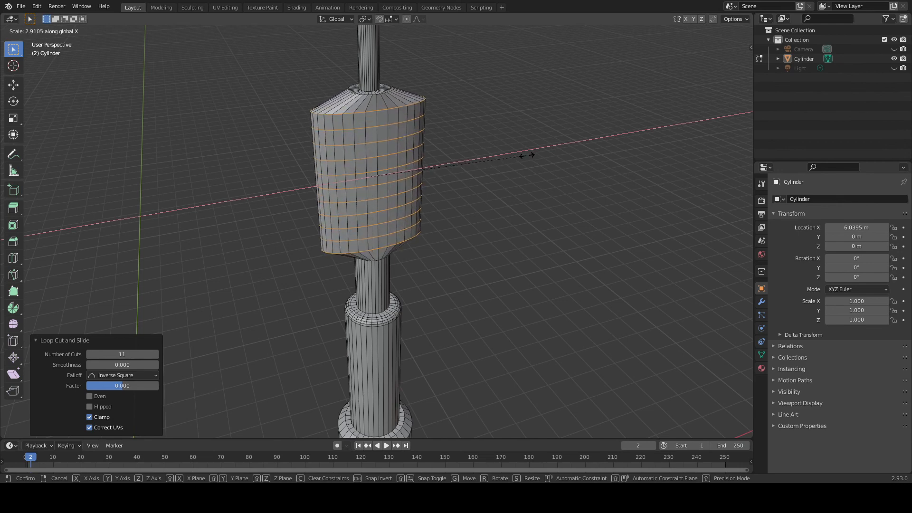
pyautogui.click(527, 156)
pyautogui.moveTo(532, 155); pyautogui.dragTo(278, 133, button='middle')
pyautogui.click(270, 127)
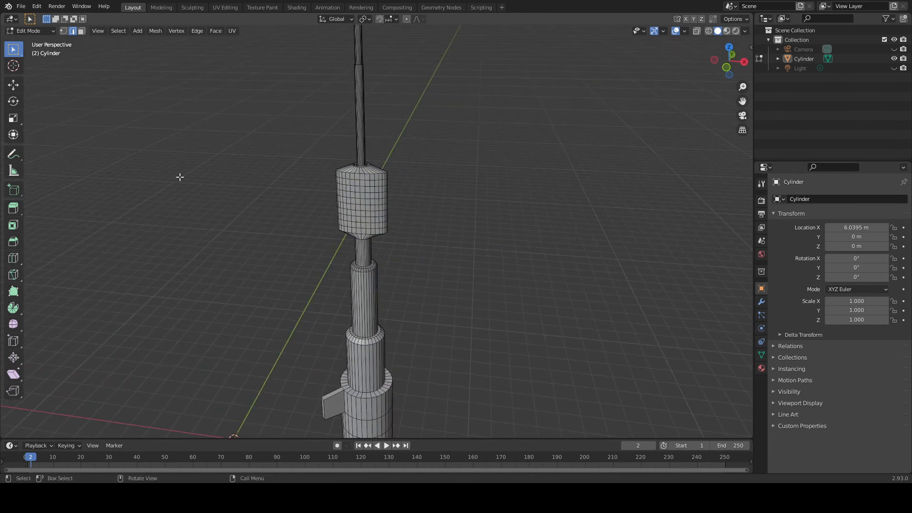
# Knife a diagonal cut across the front of the widened section, from its upper-left rim to its lower-right rim
pyautogui.scroll(3, 179, 177)
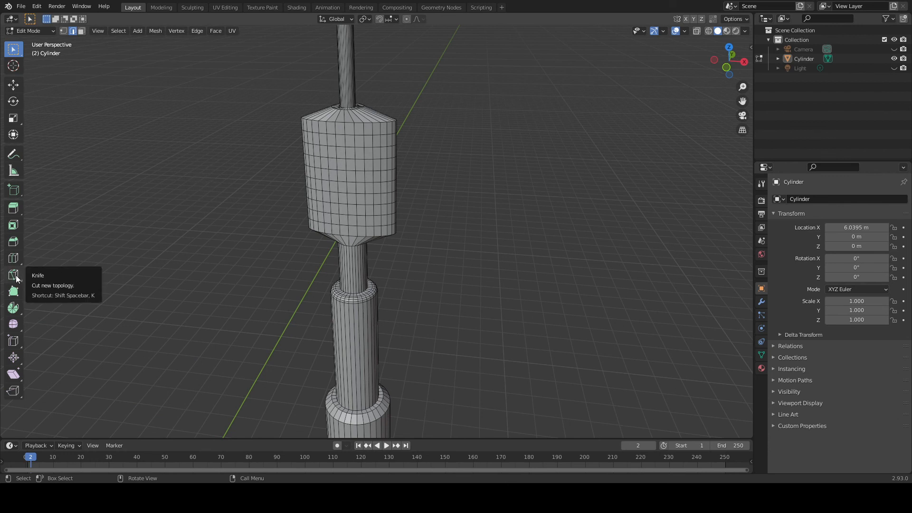
pyautogui.press('k')
pyautogui.moveTo(318, 219); pyautogui.dragTo(362, 227, button='middle')
pyautogui.scroll(2, 359, 138)
pyautogui.keyDown('shift'); pyautogui.moveTo(359, 101); pyautogui.dragTo(348, 175, button='middle'); pyautogui.keyUp('shift')
pyautogui.scroll(1, 333, 167)
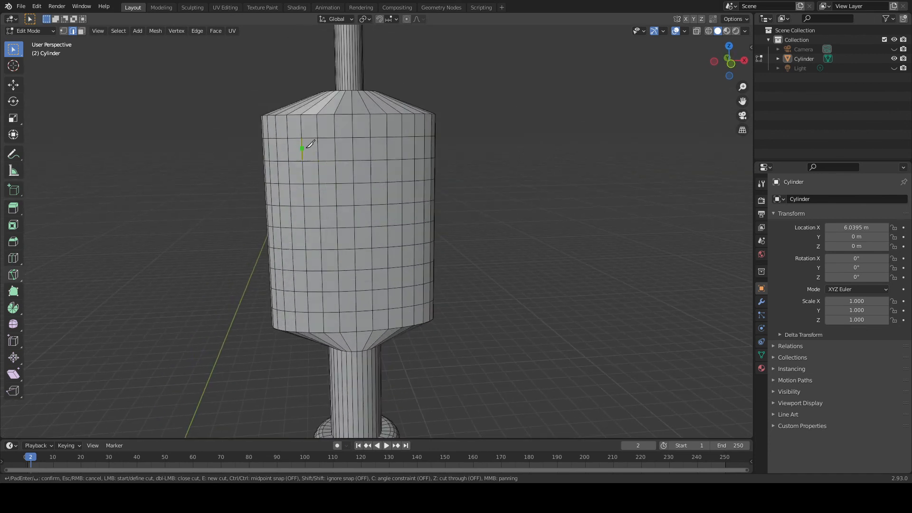
pyautogui.click(303, 113)
pyautogui.click(415, 325)
pyautogui.press('Return')
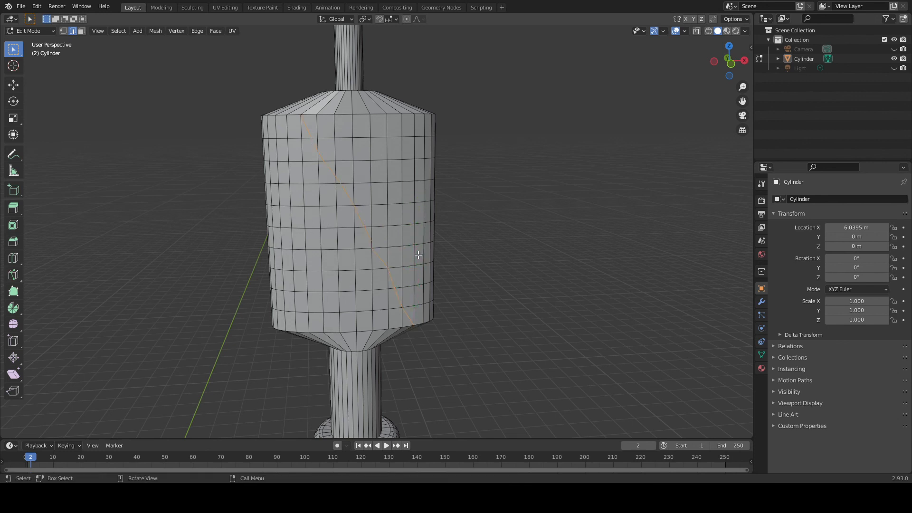
pyautogui.moveTo(371, 233); pyautogui.dragTo(367, 231, button='middle')
pyautogui.scroll(6, 364, 243)
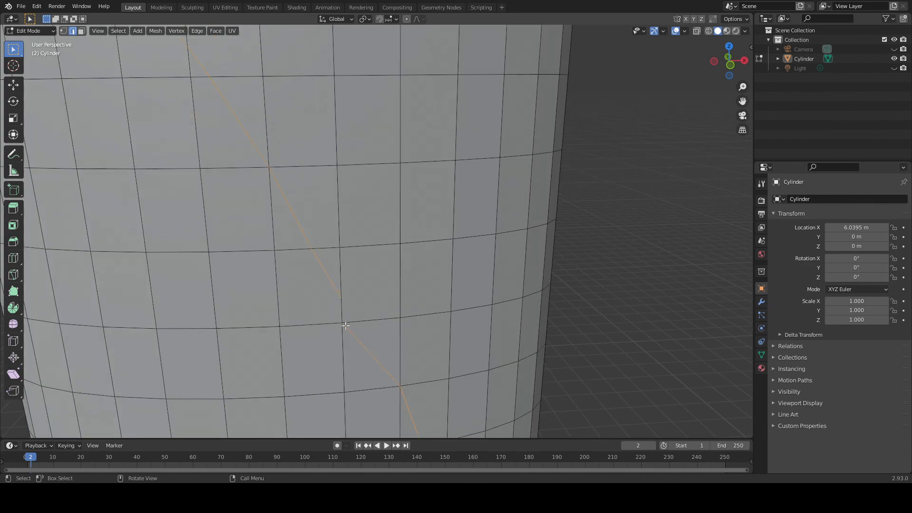
pyautogui.scroll(-5, 346, 306)
pyautogui.moveTo(310, 220); pyautogui.dragTo(332, 193, button='middle')
pyautogui.press('k')
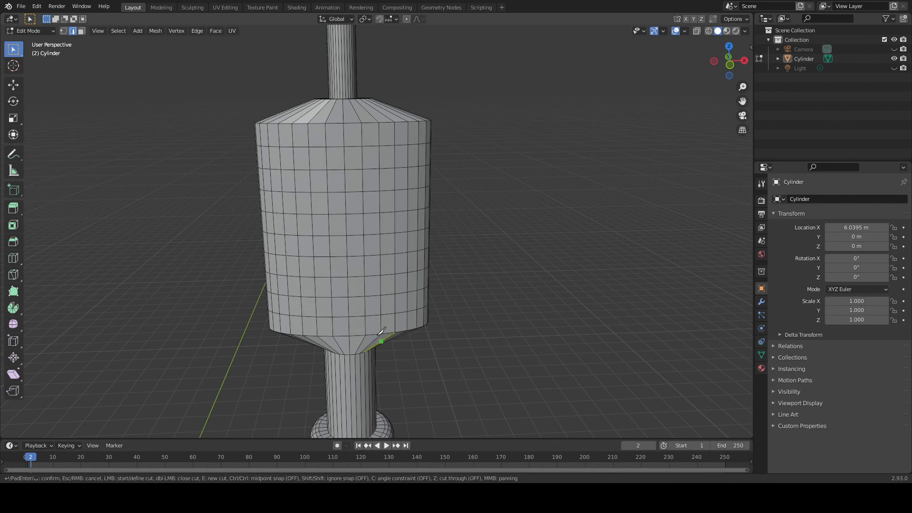
pyautogui.press('z')
pyautogui.click(278, 124)
pyautogui.press('Escape')
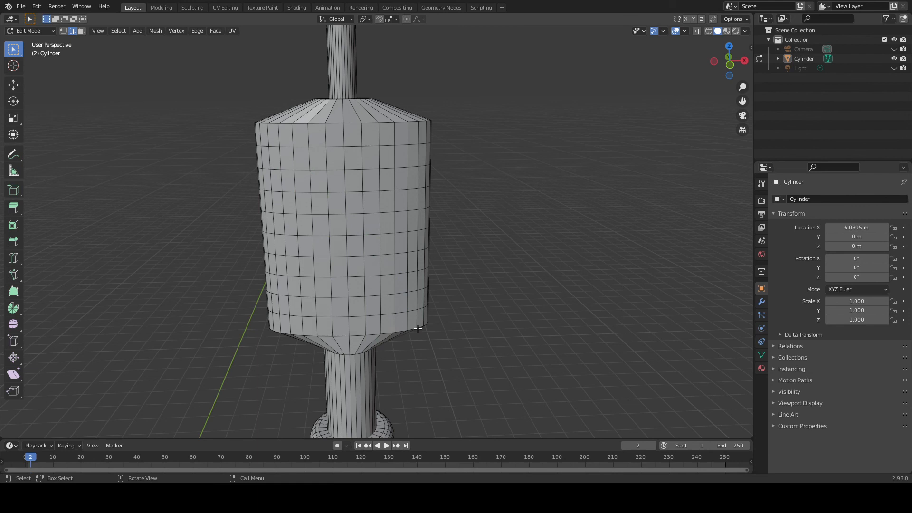
# Knife a diagonal cut with Cut Through enabled, from the widened section's upper-left rim to its lower-right rim, and check it from other sides
pyautogui.press('k')
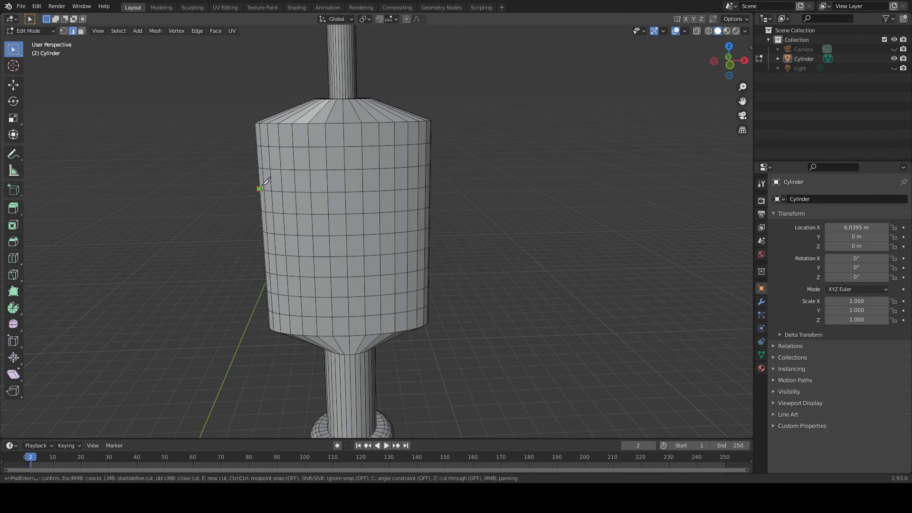
pyautogui.click(278, 124)
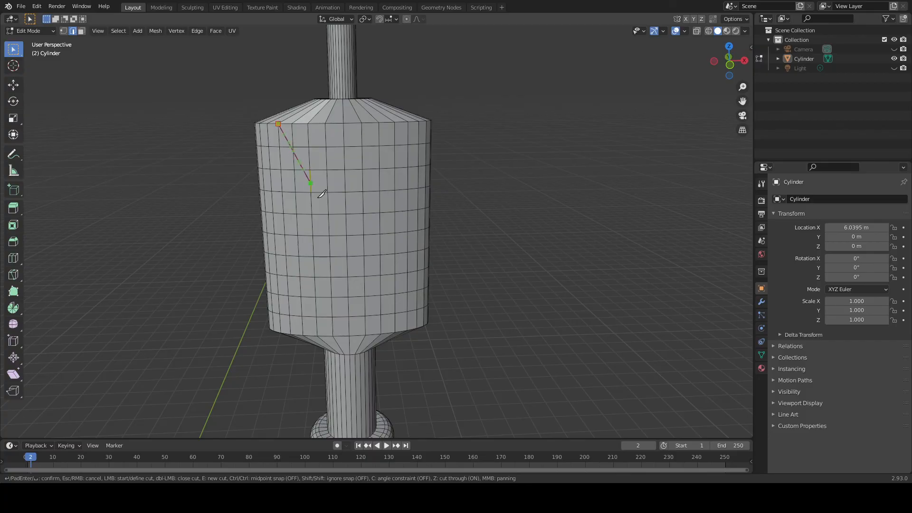
pyautogui.press('z')
pyautogui.click(396, 328)
pyautogui.press('Return')
pyautogui.moveTo(391, 245); pyautogui.dragTo(347, 228, button='middle')
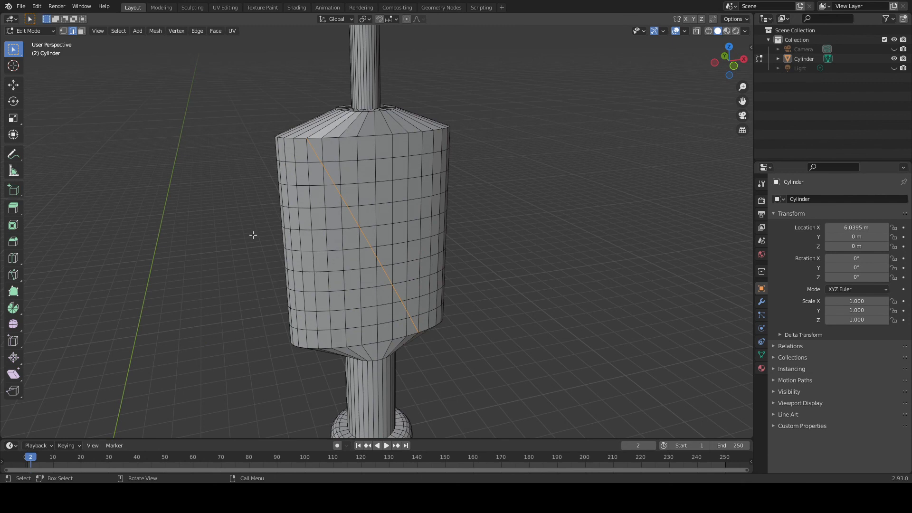
pyautogui.moveTo(288, 208); pyautogui.dragTo(266, 197, button='middle')
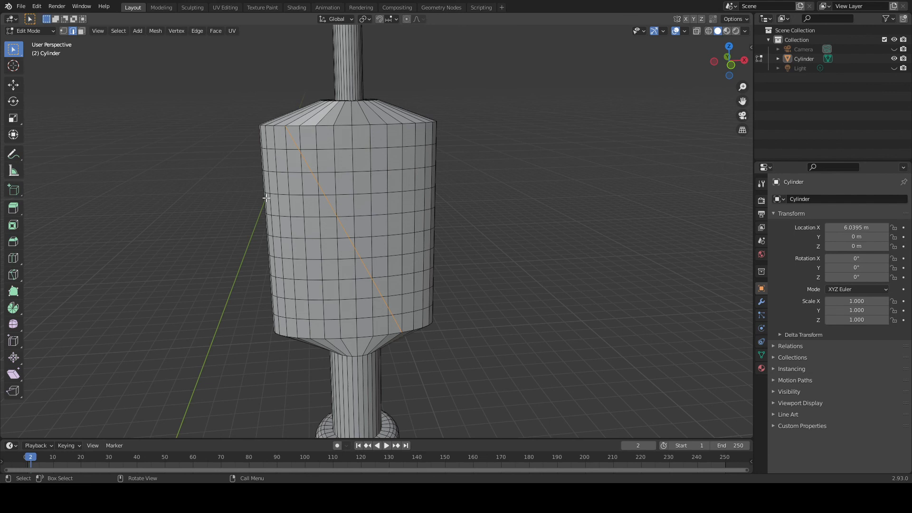
pyautogui.moveTo(201, 185); pyautogui.dragTo(232, 198, button='middle')
pyautogui.scroll(-1, 235, 202)
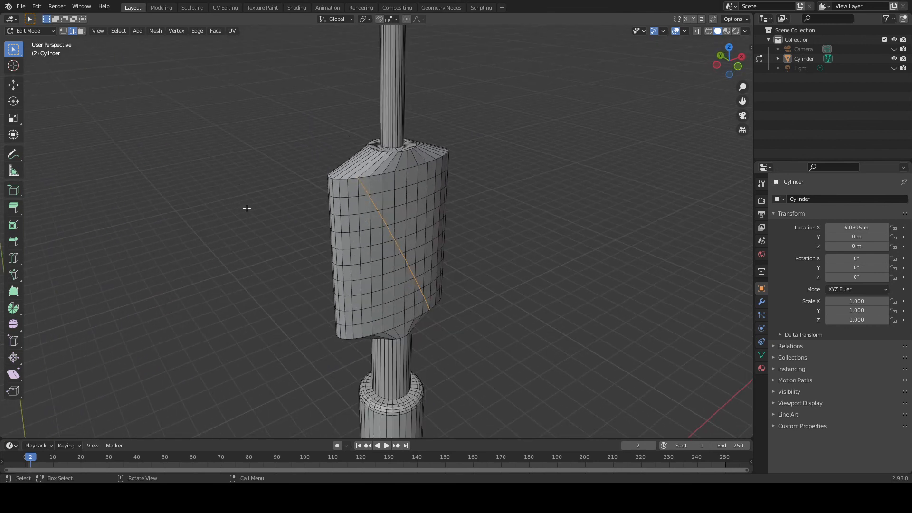